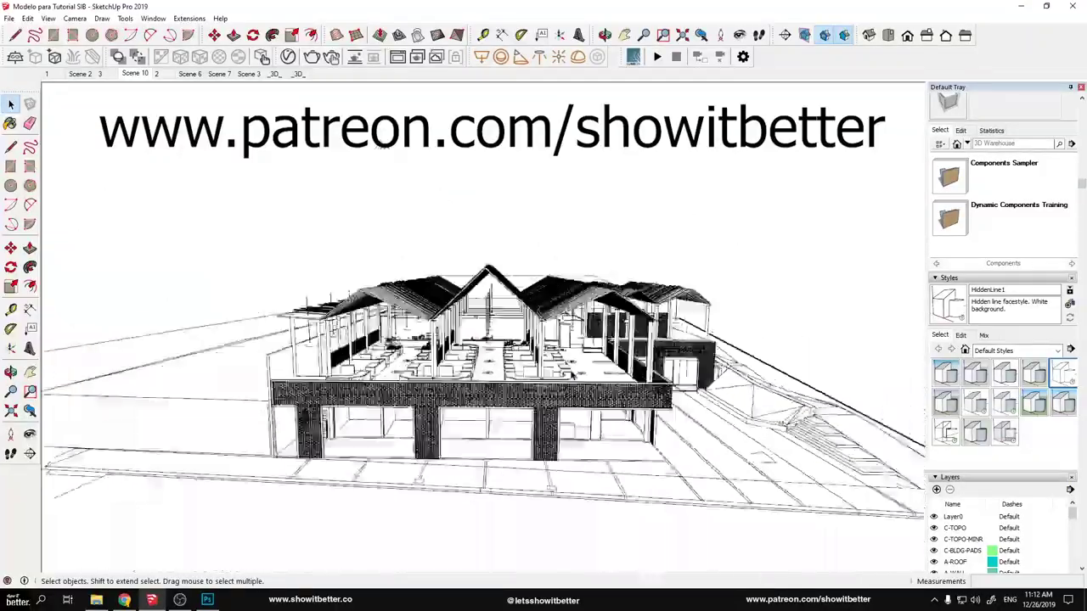
Skim the blog post in the browser, then minimize it to return to the model.
{"action": "left_click", "coordinate": [124, 601]}
{"action": "scroll", "coordinate": [347, 385], "scroll_direction": "up", "scroll_amount": 5}
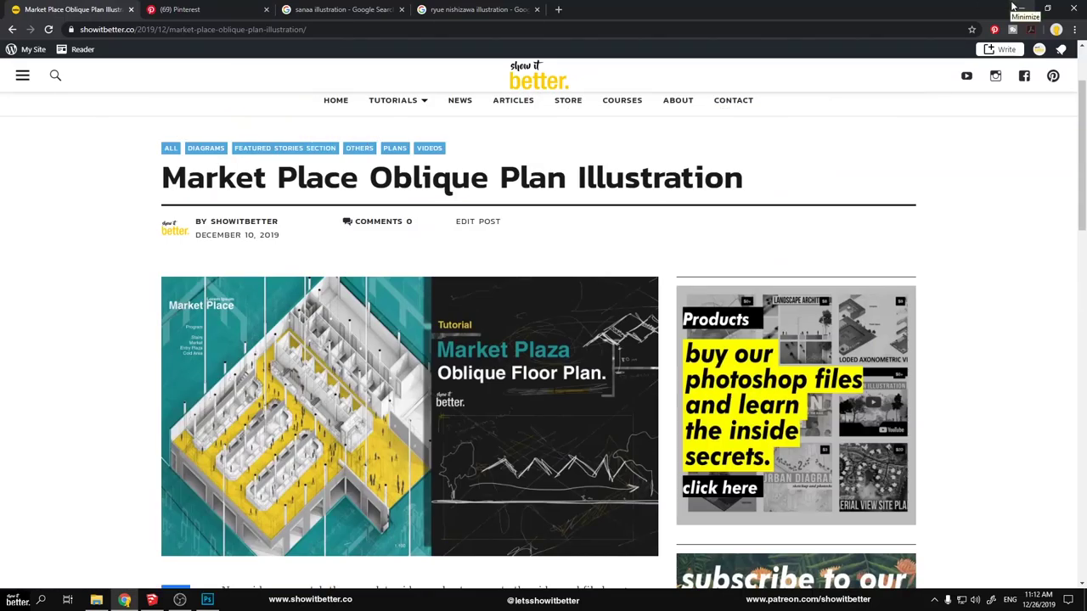
{"action": "scroll", "coordinate": [351, 323], "scroll_direction": "down", "scroll_amount": 4}
{"action": "scroll", "coordinate": [343, 284], "scroll_direction": "up", "scroll_amount": 3}
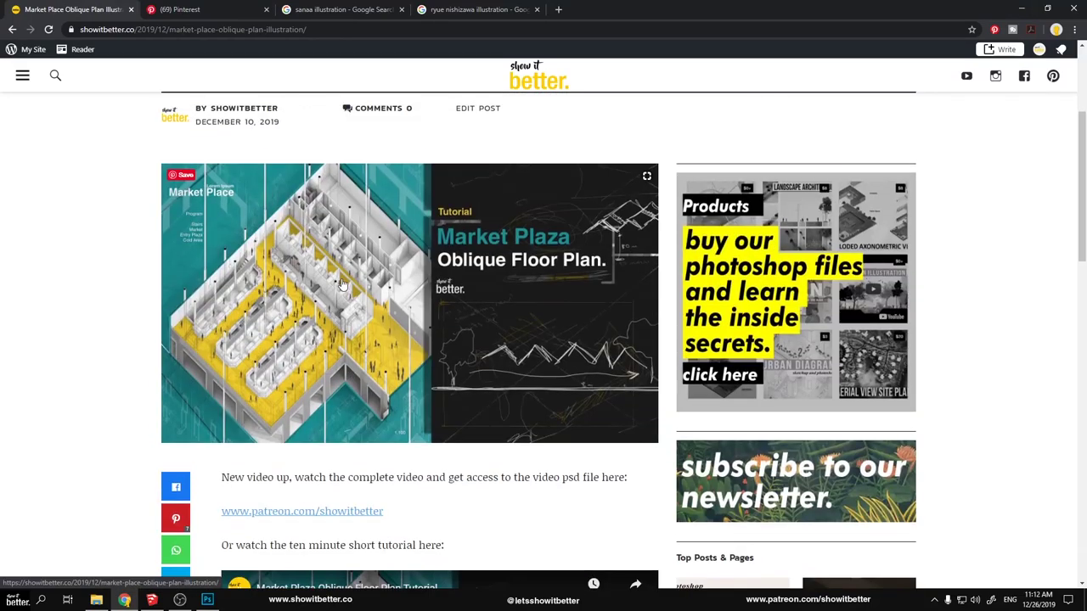
{"action": "left_click", "coordinate": [1023, 9]}
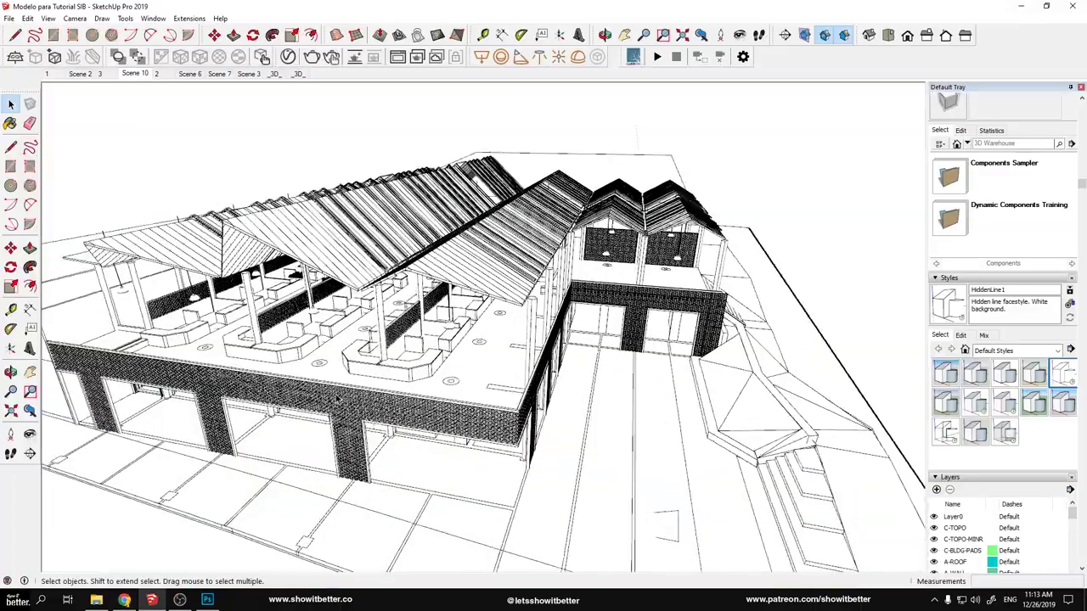
Apply the Landscape Architecture Style and orbit in close to the deck's lattice railing.
{"action": "left_click", "coordinate": [946, 402]}
{"action": "scroll", "coordinate": [420, 347], "scroll_direction": "up", "scroll_amount": 3}
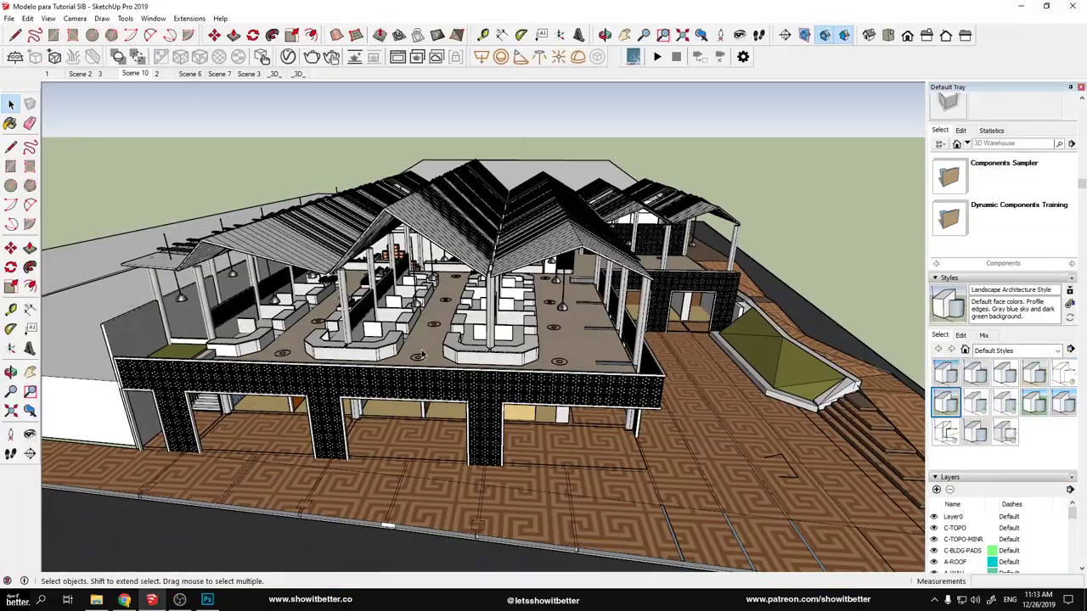
{"action": "left_click_drag", "start_coordinate": [469, 338], "coordinate": [765, 408]}
{"action": "scroll", "coordinate": [610, 366], "scroll_direction": "down", "scroll_amount": 8}
{"action": "scroll", "coordinate": [610, 366], "scroll_direction": "up", "scroll_amount": 5}
{"action": "scroll", "coordinate": [670, 456], "scroll_direction": "up", "scroll_amount": 3}
{"action": "scroll", "coordinate": [782, 393], "scroll_direction": "down", "scroll_amount": 3}
{"action": "scroll", "coordinate": [782, 393], "scroll_direction": "up", "scroll_amount": 3}
Switch the model to the HiddenLine1 style and zoom toward the roof peak.
{"action": "left_click", "coordinate": [1062, 374]}
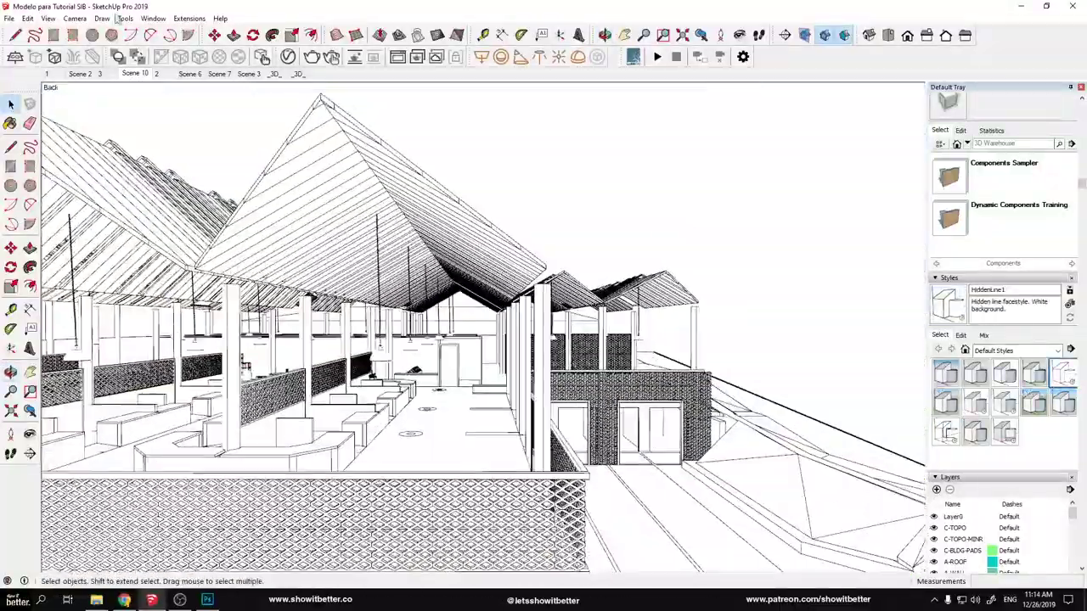
{"action": "left_click", "coordinate": [27, 18]}
{"action": "mouse_move", "coordinate": [47, 18]}
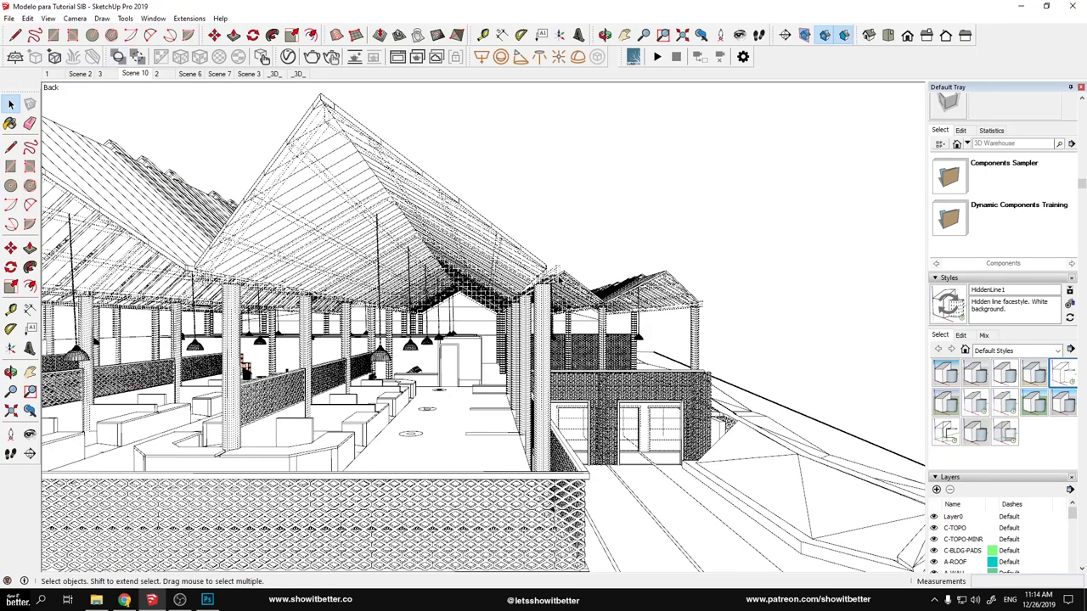
{"action": "scroll", "coordinate": [557, 272], "scroll_direction": "up", "scroll_amount": 2}
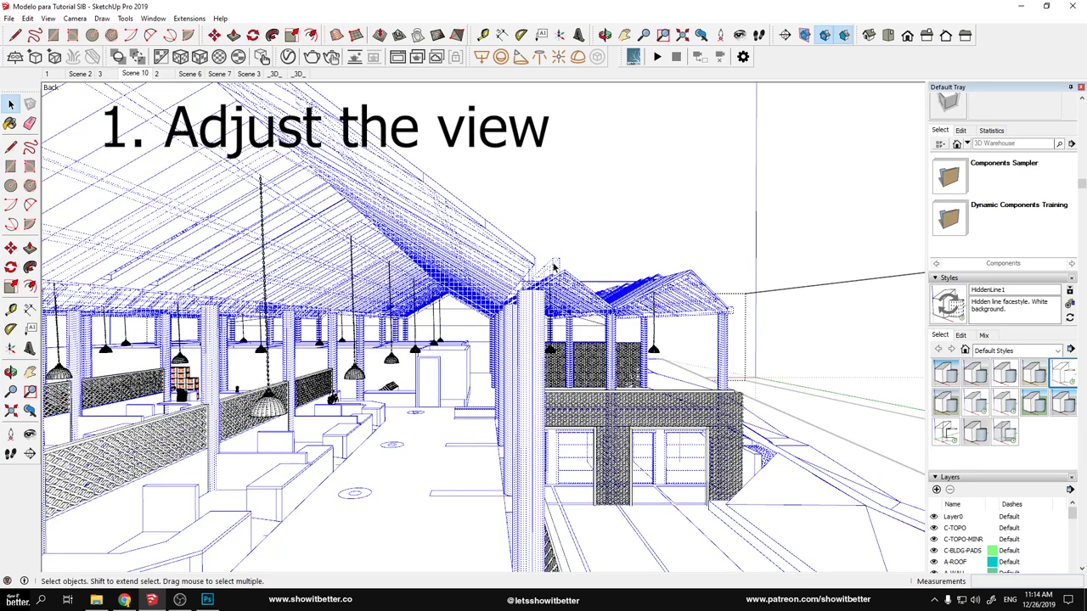
Check the roof's context options, dismiss them, and clear the roof selection.
{"action": "right_click", "coordinate": [554, 267]}
{"action": "key", "text": "Escape"}
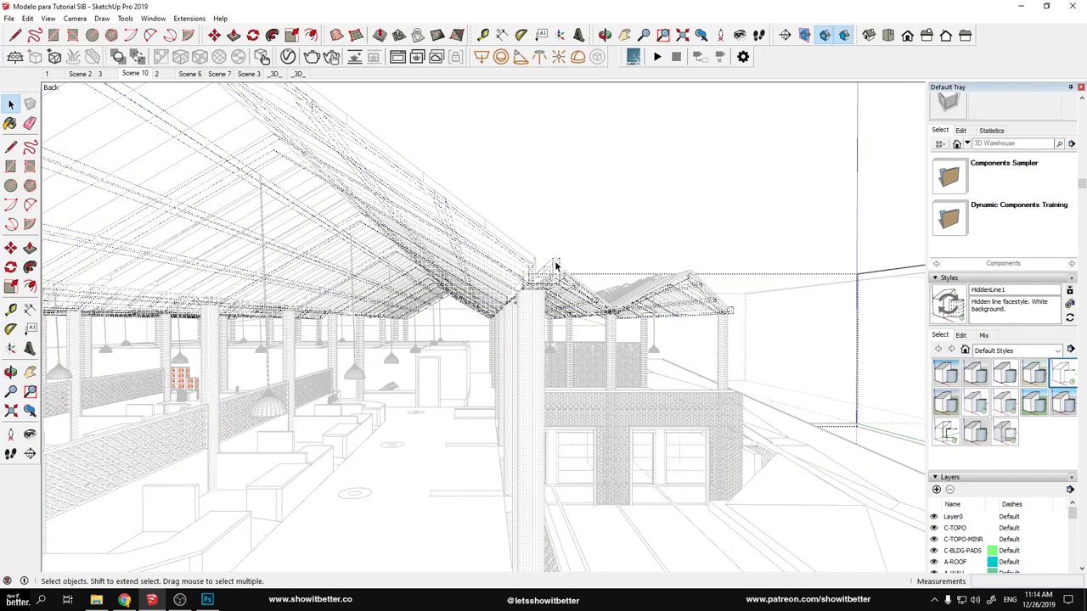
{"action": "right_click", "coordinate": [554, 265]}
{"action": "key", "text": "Escape"}
{"action": "left_click", "coordinate": [560, 176]}
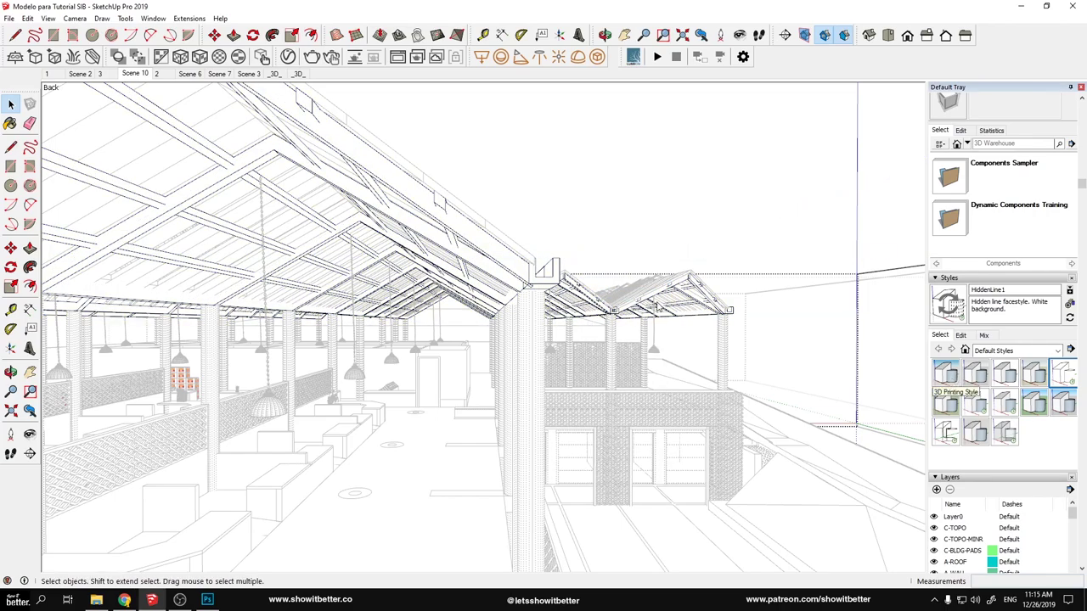
Apply the 3D Printing Style with blue sky and orbit to a low frontal view of the twin gables.
{"action": "left_click", "coordinate": [946, 373]}
{"action": "left_click_drag", "start_coordinate": [466, 329], "coordinate": [439, 390]}
{"action": "scroll", "coordinate": [440, 390], "scroll_direction": "up", "scroll_amount": 2}
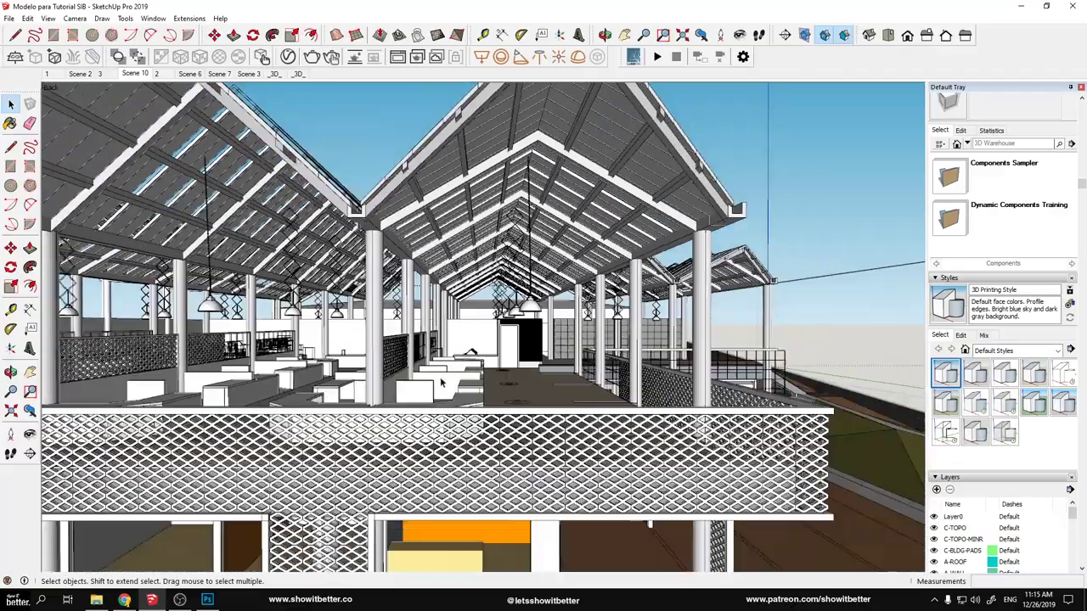
{"action": "scroll", "coordinate": [441, 384], "scroll_direction": "down", "scroll_amount": 2}
{"action": "left_click_drag", "start_coordinate": [441, 384], "coordinate": [520, 414]}
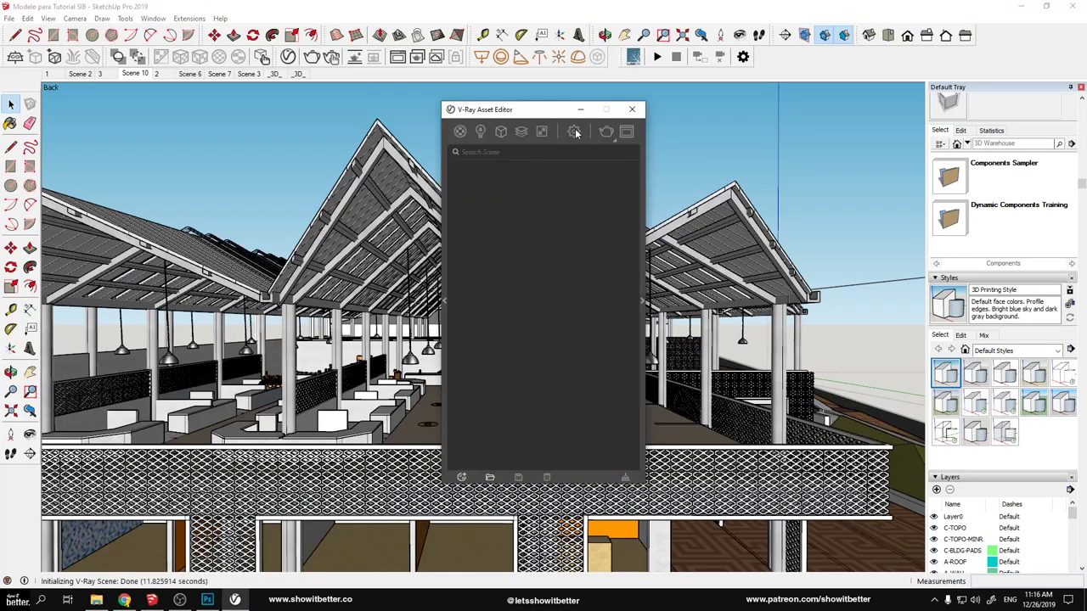
Set the V-Ray render output aspect ratio to 4:5 Portrait.
{"action": "left_click", "coordinate": [606, 260]}
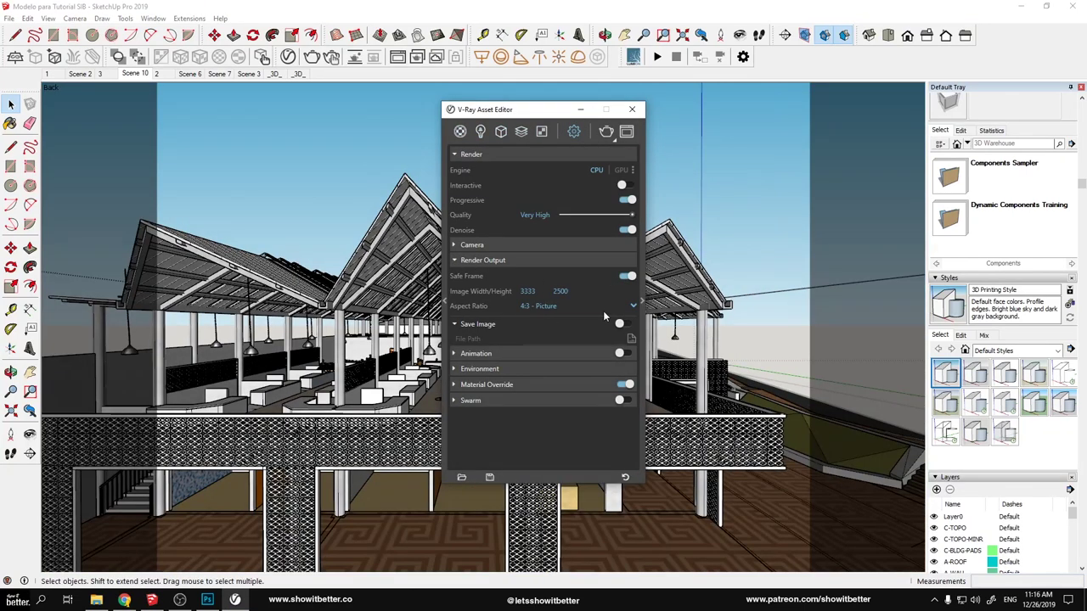
{"action": "left_click", "coordinate": [540, 306]}
{"action": "left_click", "coordinate": [555, 382]}
{"action": "left_click_drag", "start_coordinate": [510, 109], "coordinate": [739, 141]}
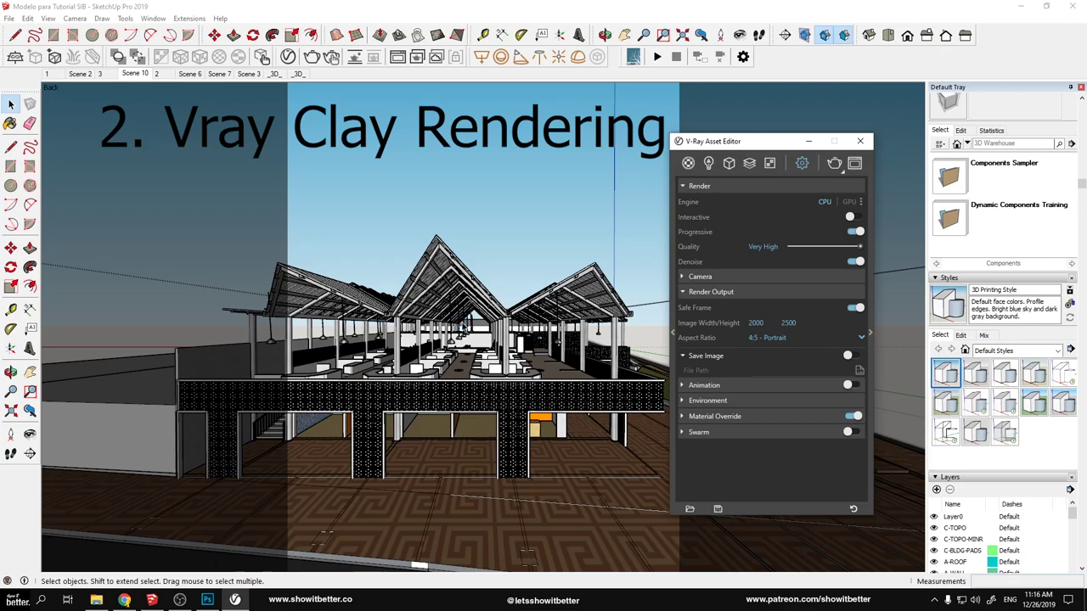
{"action": "scroll", "coordinate": [463, 327], "scroll_direction": "up", "scroll_amount": 5}
{"action": "scroll", "coordinate": [491, 206], "scroll_direction": "down", "scroll_amount": 3}
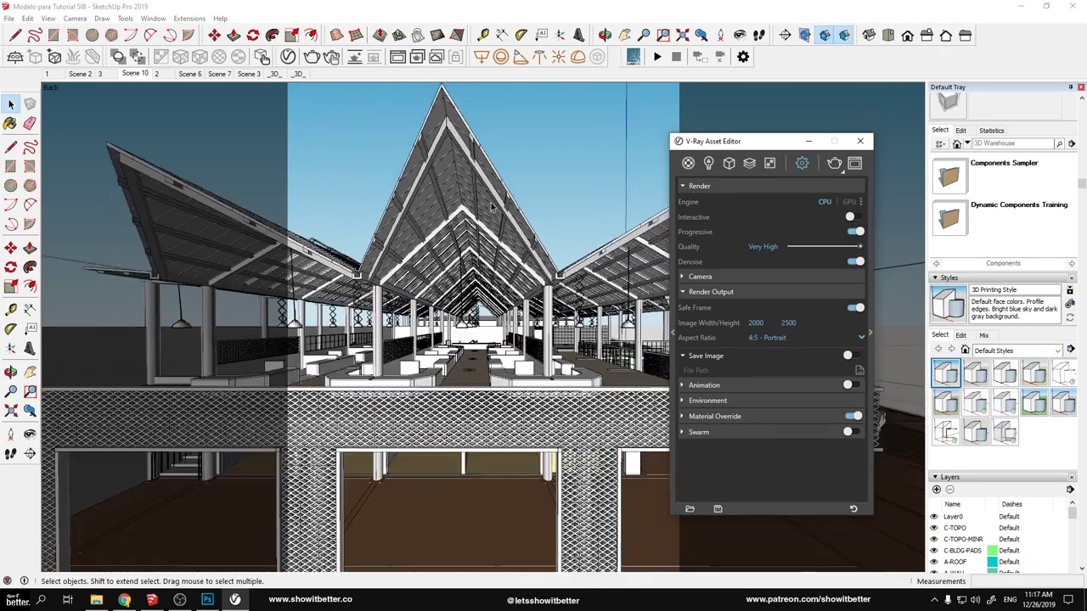
Widen the camera field of view to about 68 degrees.
{"action": "left_click", "coordinate": [75, 18]}
{"action": "left_click", "coordinate": [94, 180]}
{"action": "left_click_drag", "start_coordinate": [476, 357], "coordinate": [535, 429]}
{"action": "key", "text": "space"}
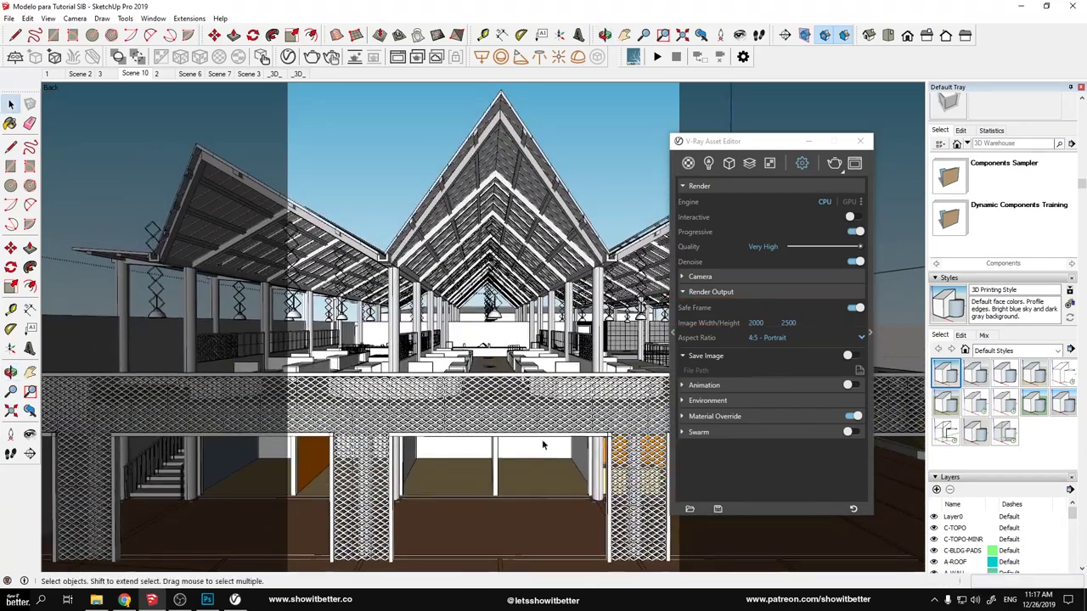
{"action": "scroll", "coordinate": [542, 440], "scroll_direction": "up", "scroll_amount": 3}
Frame the view on the box under the deck, then reframe the roof frontally.
{"action": "left_click", "coordinate": [547, 425]}
{"action": "left_click", "coordinate": [550, 432]}
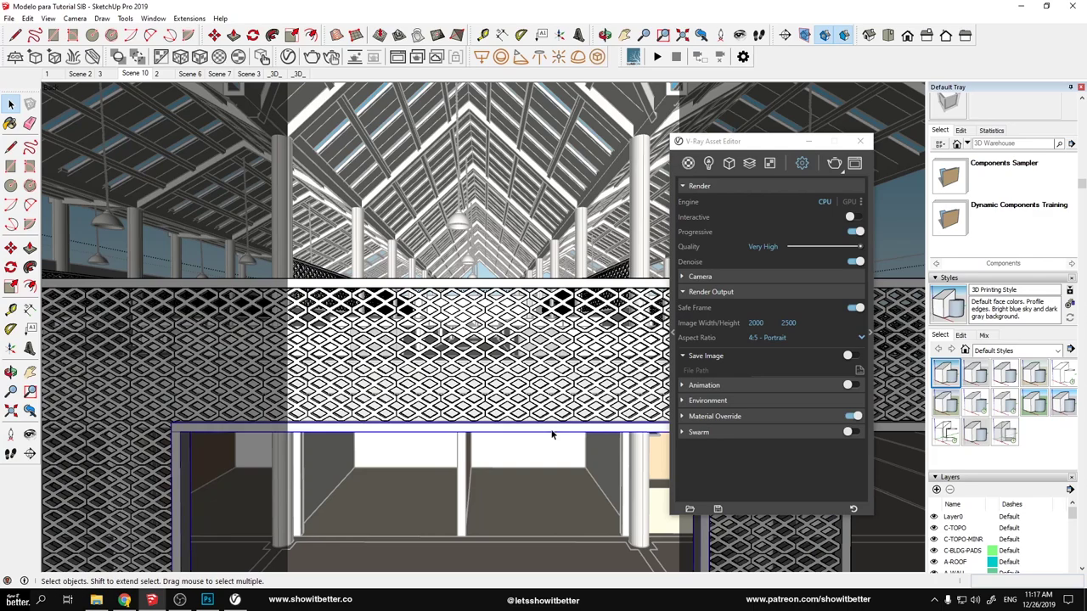
{"action": "double_click", "coordinate": [551, 434]}
{"action": "right_click", "coordinate": [551, 437]}
{"action": "left_click", "coordinate": [586, 374]}
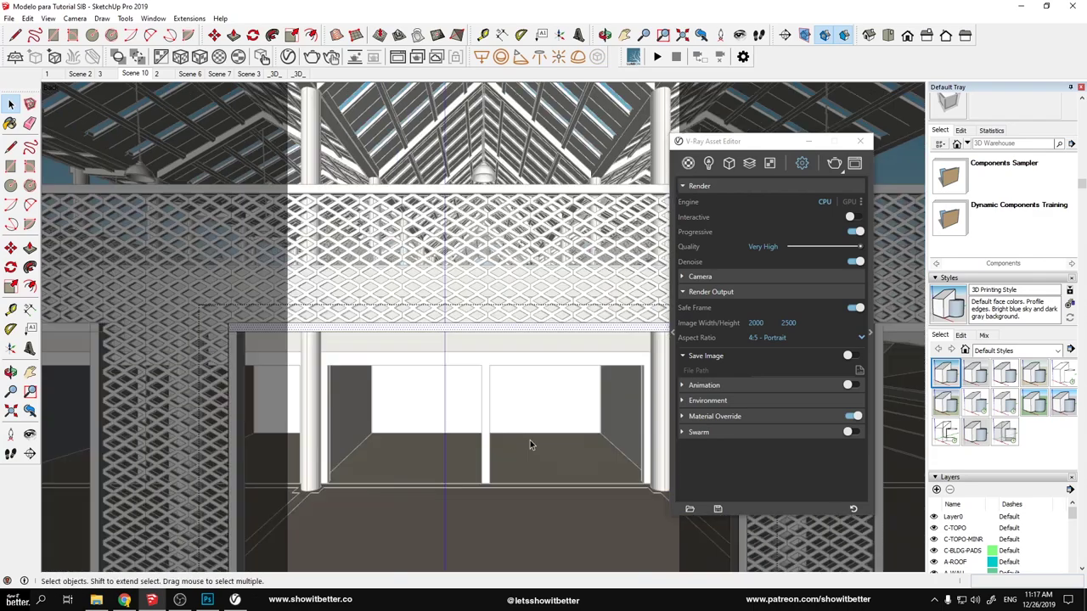
{"action": "scroll", "coordinate": [489, 391], "scroll_direction": "down", "scroll_amount": 5}
{"action": "middle_click", "coordinate": [468, 279]}
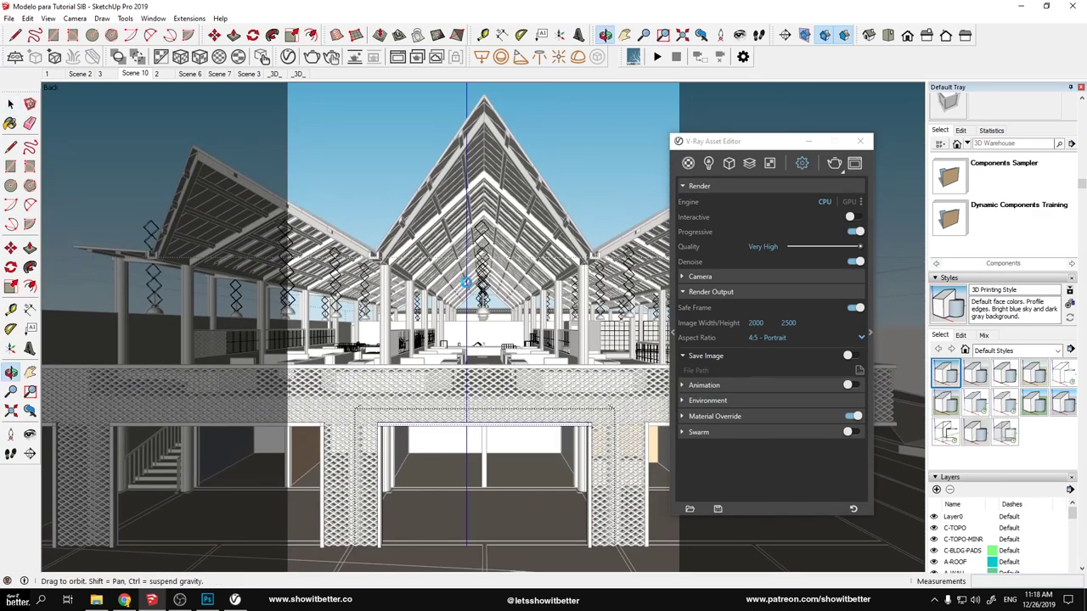
Switch the model to the HiddenLine1 style and slightly refine the perspective.
{"action": "left_click", "coordinate": [1065, 375]}
{"action": "left_click_drag", "start_coordinate": [751, 146], "coordinate": [957, 136]}
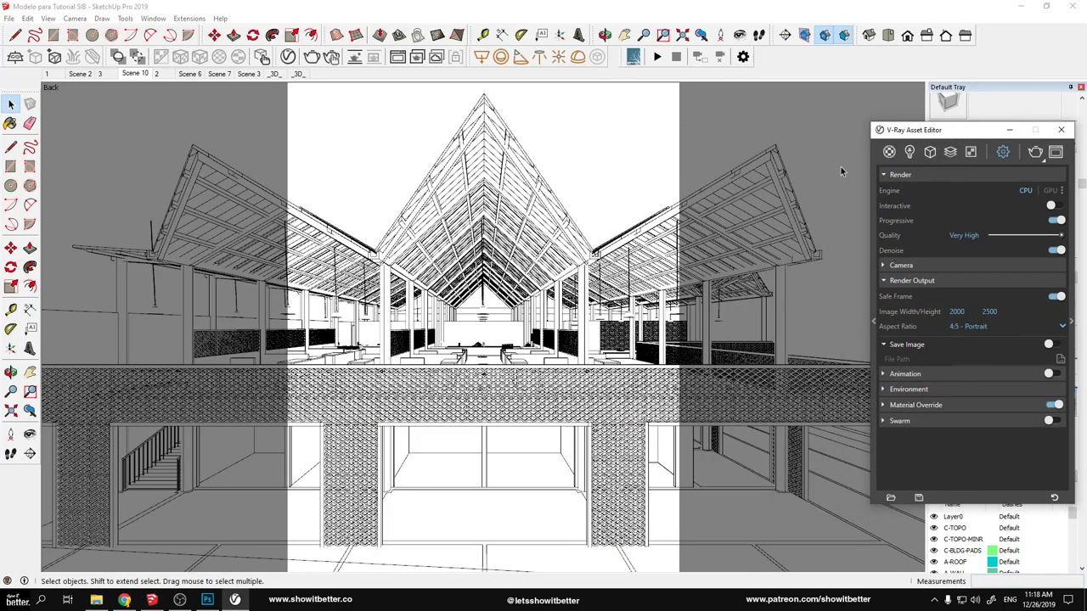
{"action": "left_click_drag", "start_coordinate": [541, 240], "coordinate": [557, 234]}
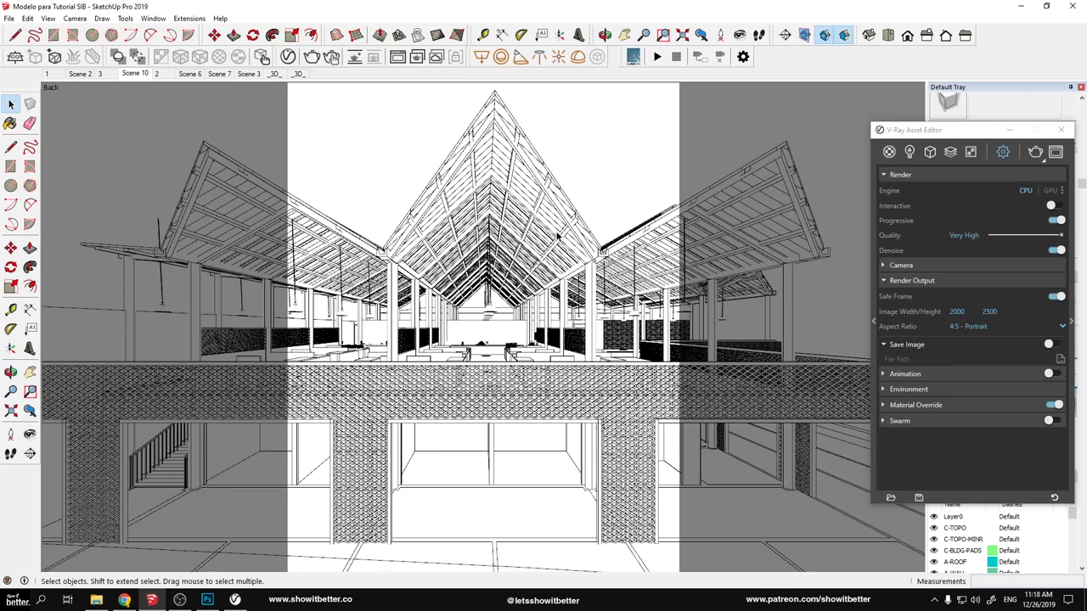
Save the current frontal view as Scene 11.
{"action": "left_click", "coordinate": [48, 18]}
{"action": "mouse_move", "coordinate": [76, 209]}
{"action": "left_click", "coordinate": [174, 209]}
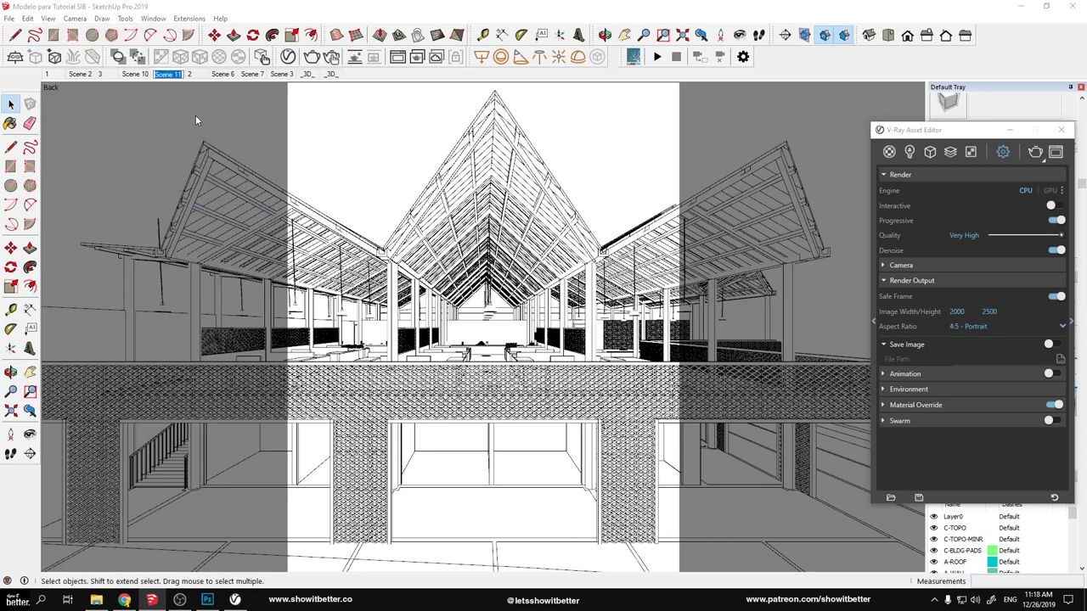
{"action": "left_click_drag", "start_coordinate": [965, 133], "coordinate": [745, 84]}
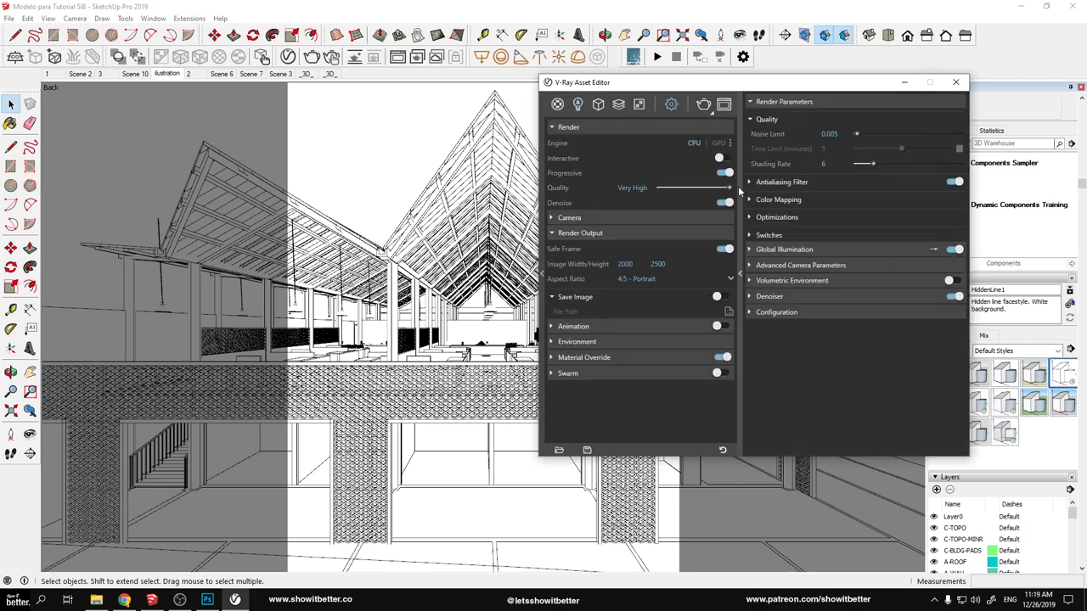
Expand and collapse the V-Ray Camera and Render Output panels.
{"action": "left_click", "coordinate": [602, 219]}
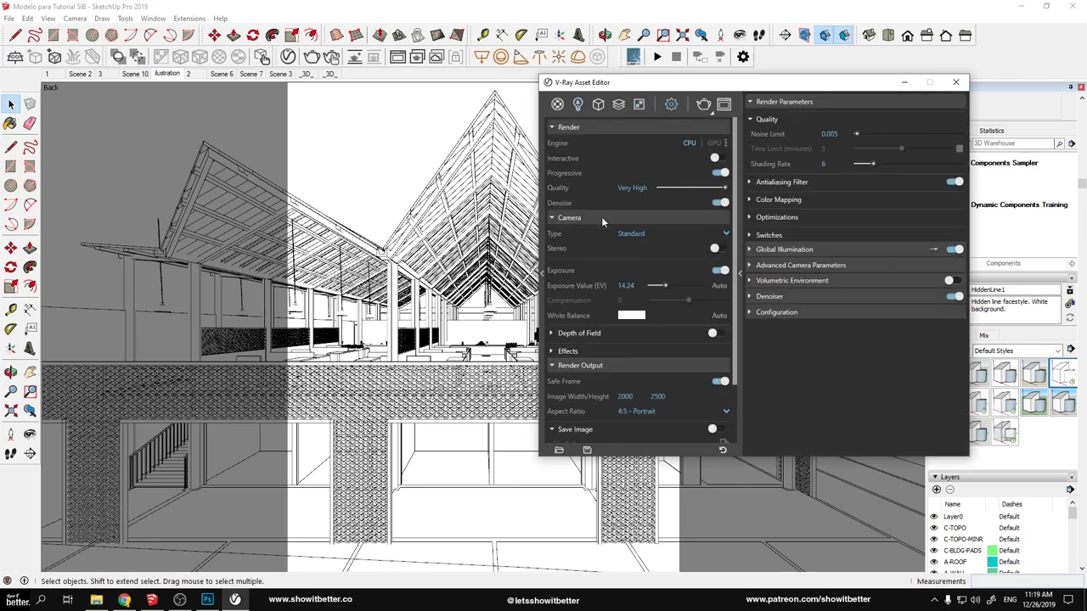
{"action": "left_click", "coordinate": [601, 216]}
{"action": "left_click", "coordinate": [605, 233]}
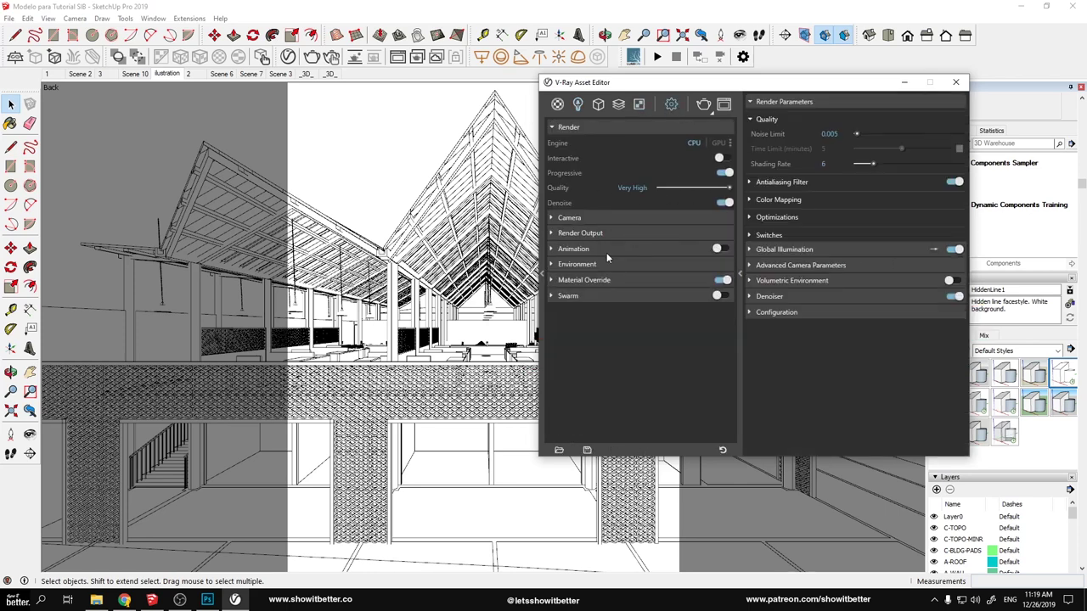
Browse the render elements list, selecting Z Depth, then return to the main render settings.
{"action": "left_click", "coordinate": [619, 103]}
{"action": "left_click", "coordinate": [581, 169]}
{"action": "left_click", "coordinate": [591, 155]}
{"action": "left_click", "coordinate": [578, 196]}
{"action": "left_click", "coordinate": [671, 104]}
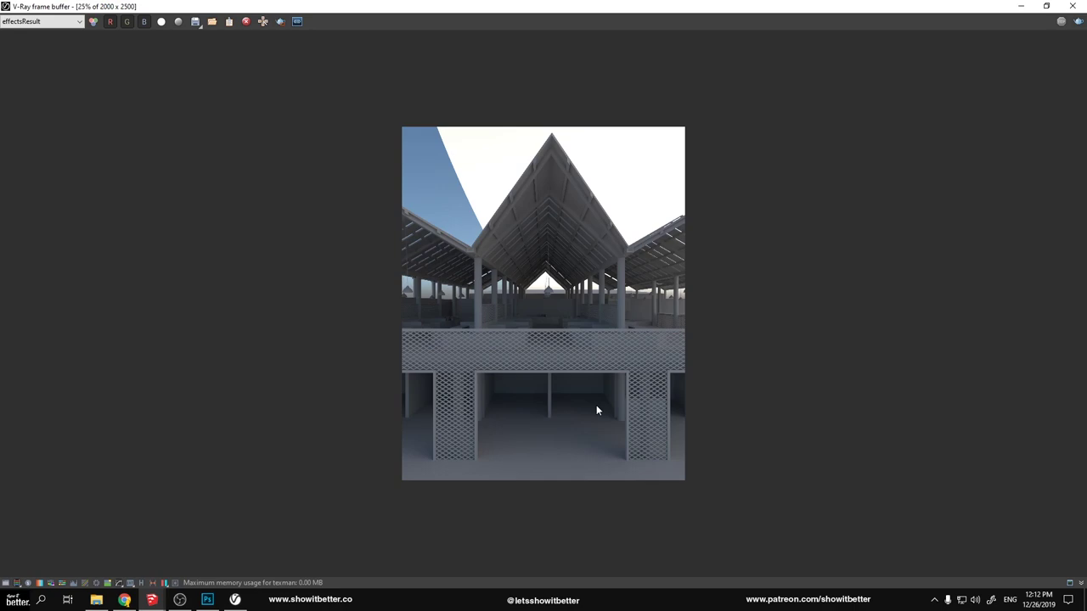
Zoom around the render in the frame buffer and show its RGB color channel.
{"action": "scroll", "coordinate": [559, 321], "scroll_direction": "up", "scroll_amount": 3}
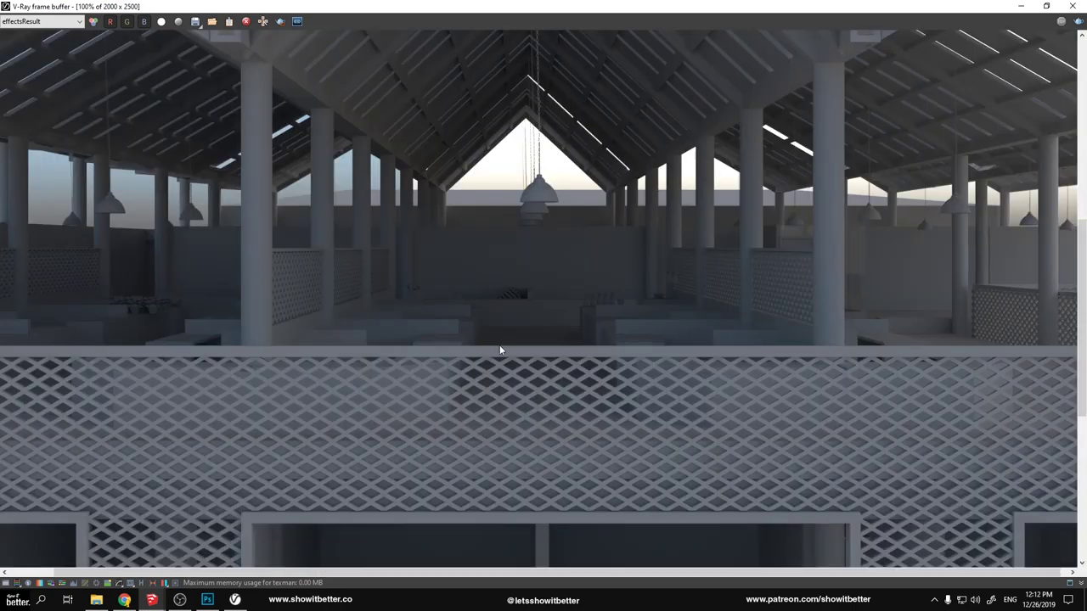
{"action": "scroll", "coordinate": [546, 323], "scroll_direction": "up", "scroll_amount": 1}
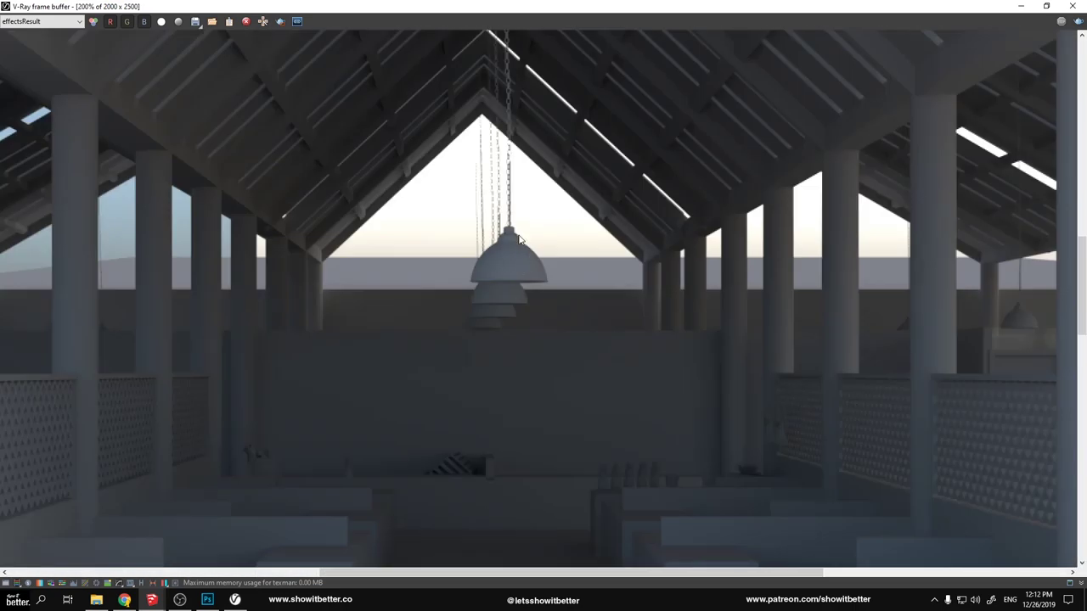
{"action": "scroll", "coordinate": [520, 244], "scroll_direction": "down", "scroll_amount": 1}
{"action": "scroll", "coordinate": [520, 243], "scroll_direction": "down", "scroll_amount": 2}
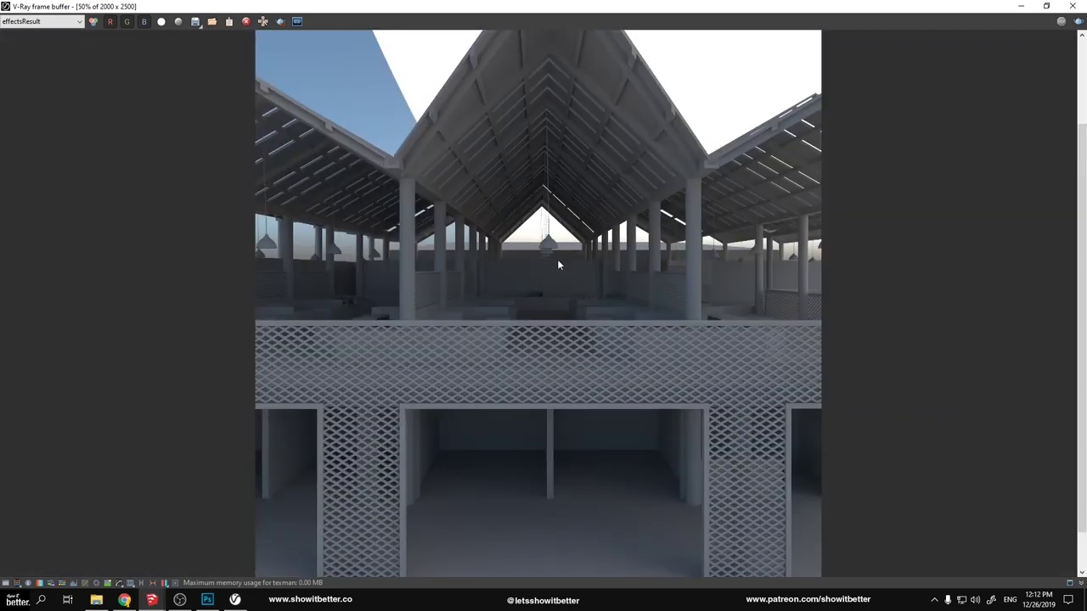
{"action": "scroll", "coordinate": [557, 259], "scroll_direction": "up", "scroll_amount": 3}
{"action": "scroll", "coordinate": [565, 322], "scroll_direction": "down", "scroll_amount": 1}
{"action": "scroll", "coordinate": [433, 365], "scroll_direction": "up", "scroll_amount": 3}
{"action": "left_click", "coordinate": [74, 21]}
{"action": "left_click", "coordinate": [26, 34]}
{"action": "scroll", "coordinate": [85, 47], "scroll_direction": "down", "scroll_amount": 4}
{"action": "key", "text": "Up"}
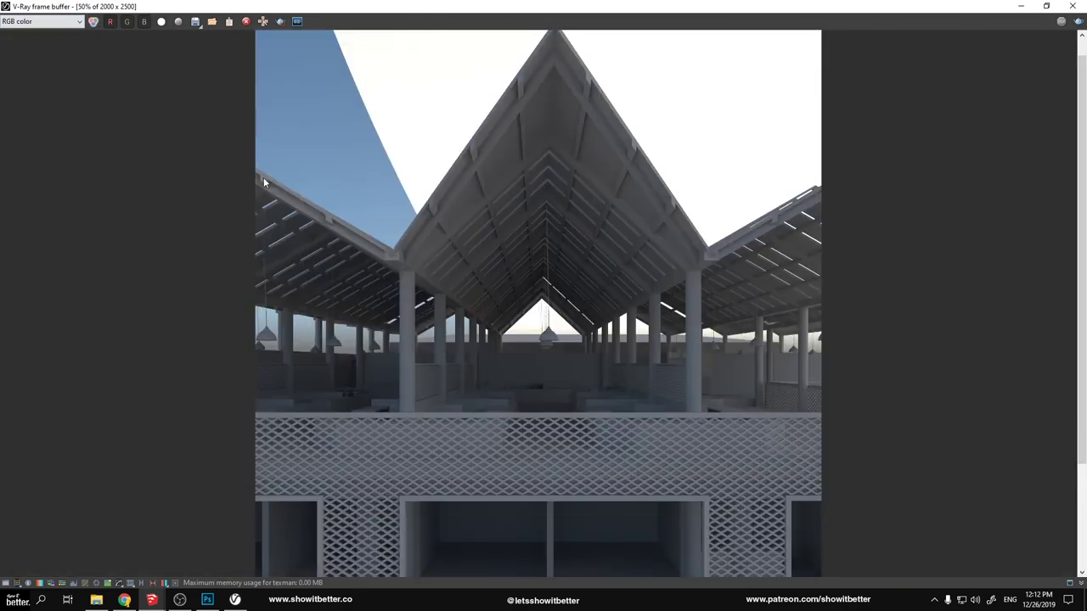
Step through the Alpha, Material_ID_Color and Z_Depth passes, settling on worldNormals.
{"action": "left_click", "coordinate": [51, 21]}
{"action": "left_click", "coordinate": [42, 41]}
{"action": "left_click", "coordinate": [66, 24]}
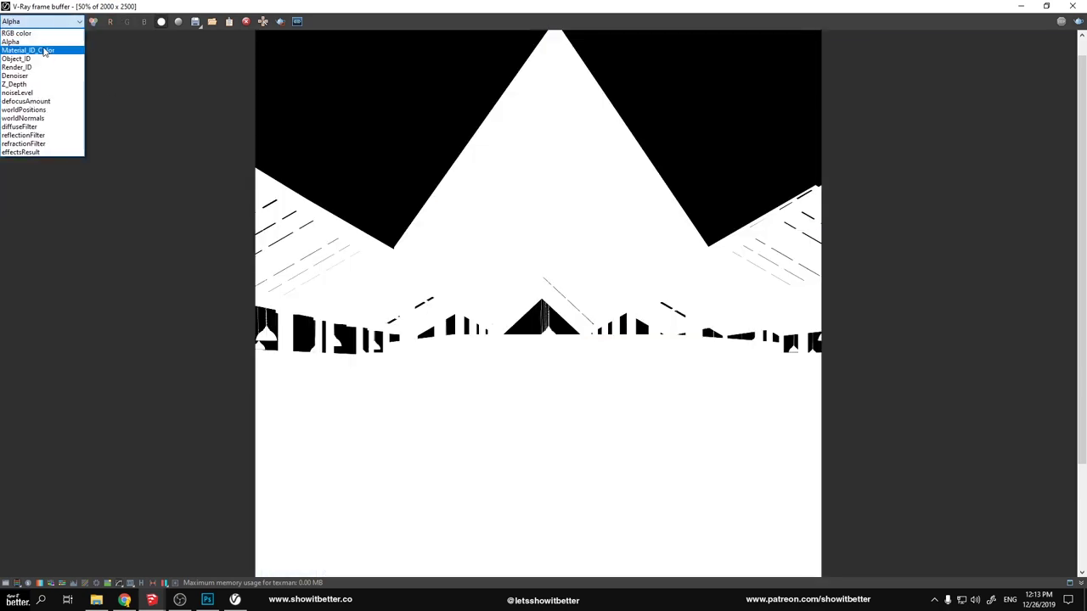
{"action": "left_click", "coordinate": [52, 49]}
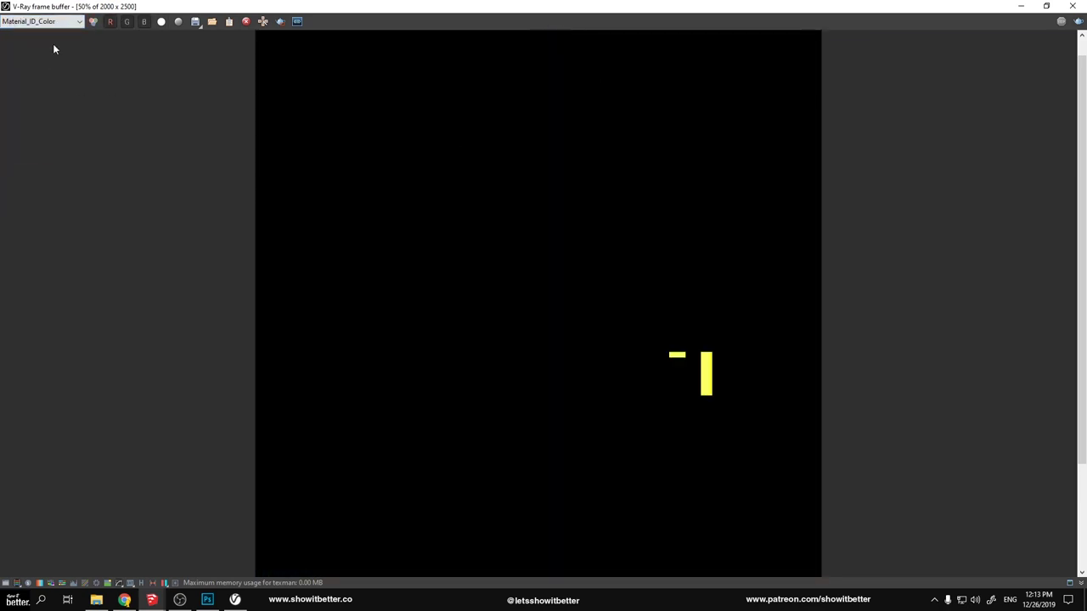
{"action": "key", "text": "Down"}
{"action": "key", "text": "Down"}
{"action": "key", "text": "Down"}
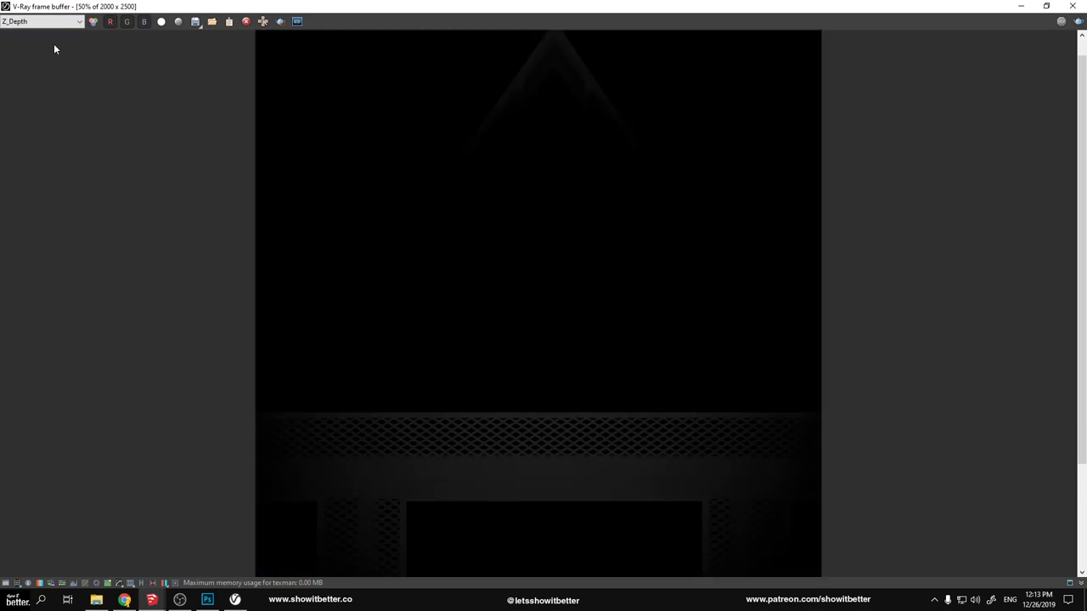
{"action": "key", "text": "Down"}
{"action": "key", "text": "Down"}
{"action": "key", "text": "Down"}
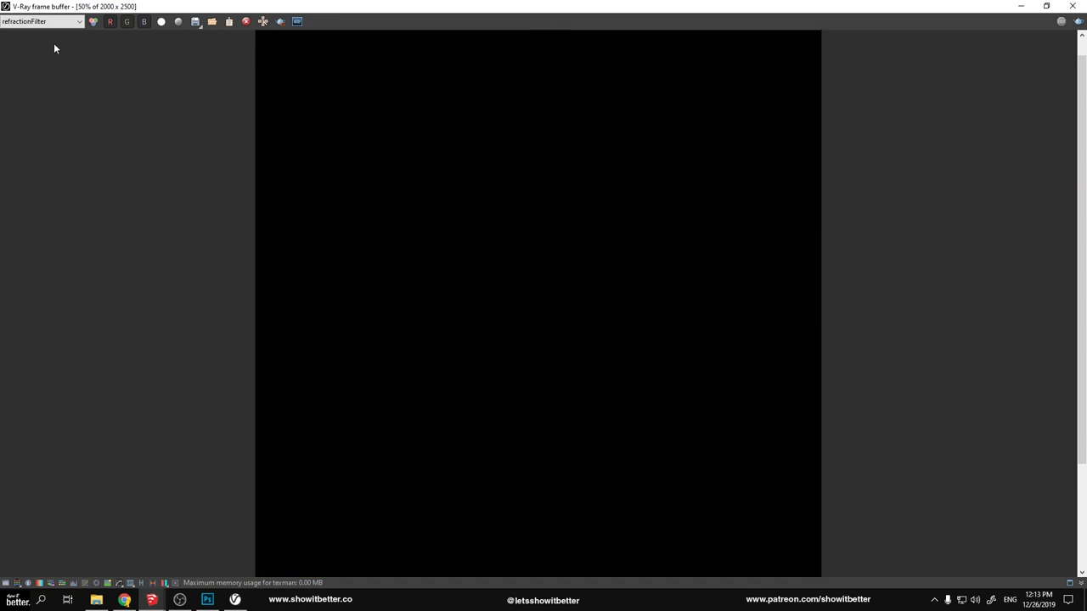
{"action": "key", "text": "Up"}
{"action": "key", "text": "Up"}
Start saving the worldNormals pass and browse to Documents > Show It Better > Videos.
{"action": "left_click", "coordinate": [195, 21]}
{"action": "key", "text": "Escape"}
{"action": "left_click", "coordinate": [196, 58]}
{"action": "scroll", "coordinate": [408, 284], "scroll_direction": "up", "scroll_amount": 3}
{"action": "left_click", "coordinate": [406, 256]}
{"action": "double_click", "coordinate": [490, 235]}
Create a December 26 2019 folder with Base images inside, and save the pass as normals.
{"action": "left_click", "coordinate": [437, 199]}
{"action": "type", "text": "December 26 2019"}
{"action": "key", "text": "Return"}
{"action": "double_click", "coordinate": [493, 232]}
{"action": "left_click", "coordinate": [437, 199]}
{"action": "type", "text": "Base images"}
{"action": "key", "text": "Return"}
{"action": "key", "text": "Return"}
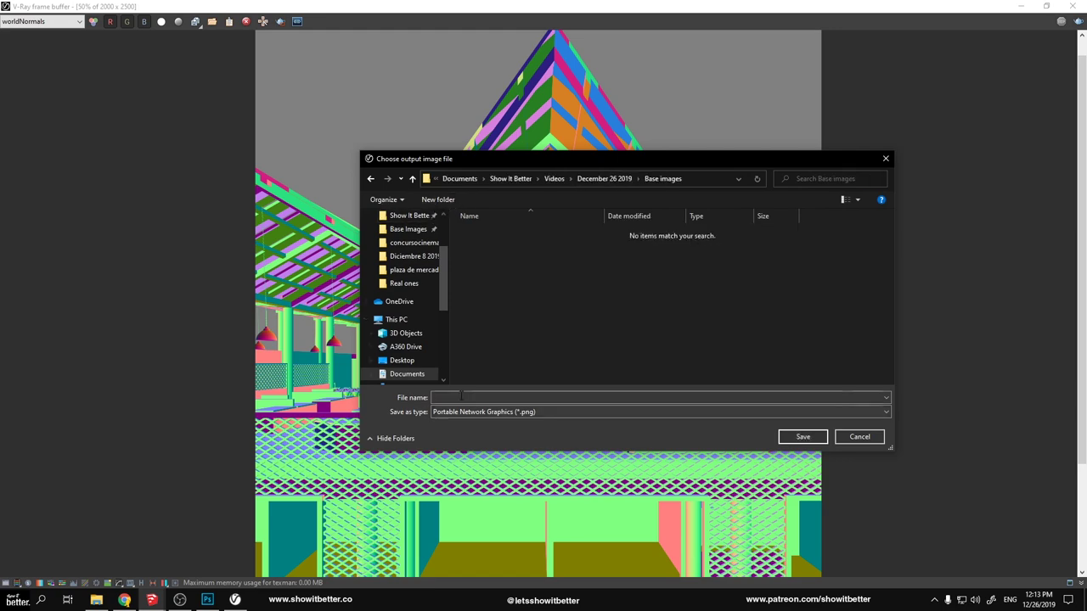
{"action": "type", "text": "normals"}
{"action": "key", "text": "Return"}
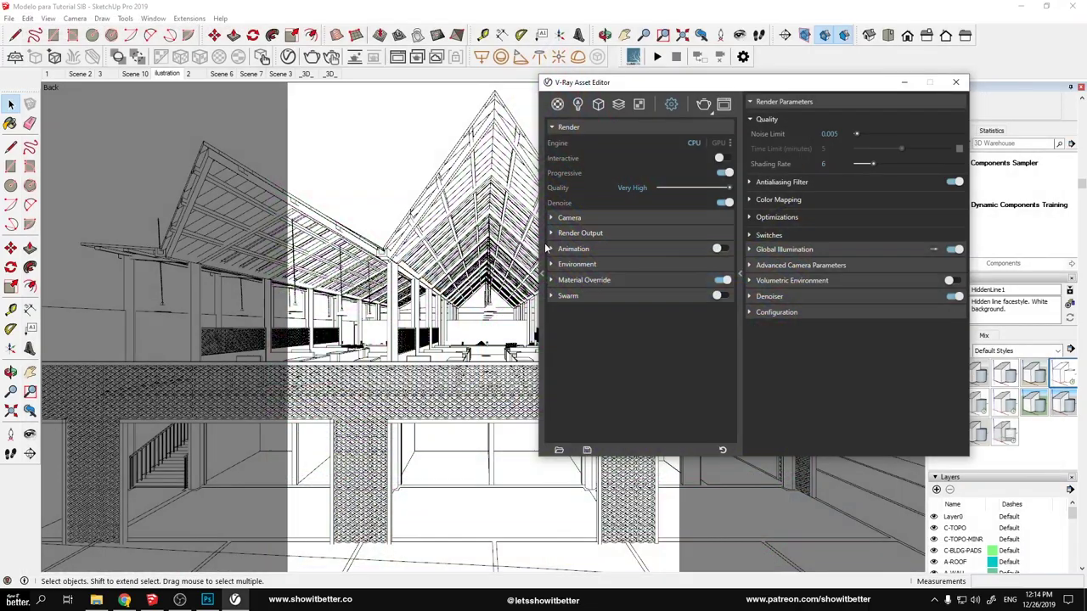
Close the V-Ray settings and start a 2D Graphic export into the Base images folder.
{"action": "left_click", "coordinate": [966, 85]}
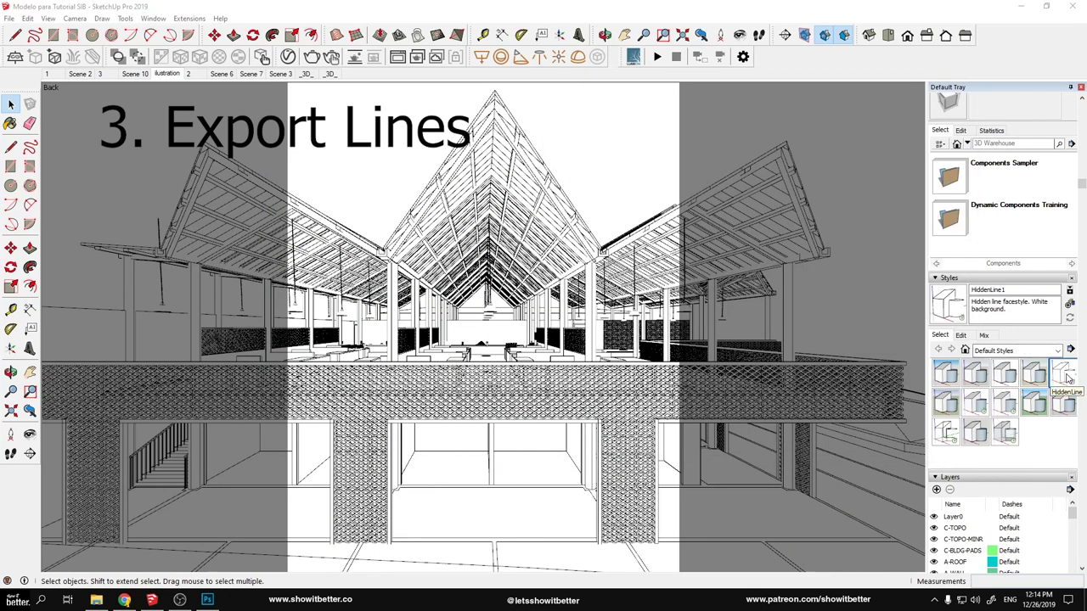
{"action": "left_click", "coordinate": [8, 18]}
{"action": "mouse_move", "coordinate": [94, 207]}
{"action": "left_click", "coordinate": [231, 225]}
{"action": "left_click", "coordinate": [410, 256]}
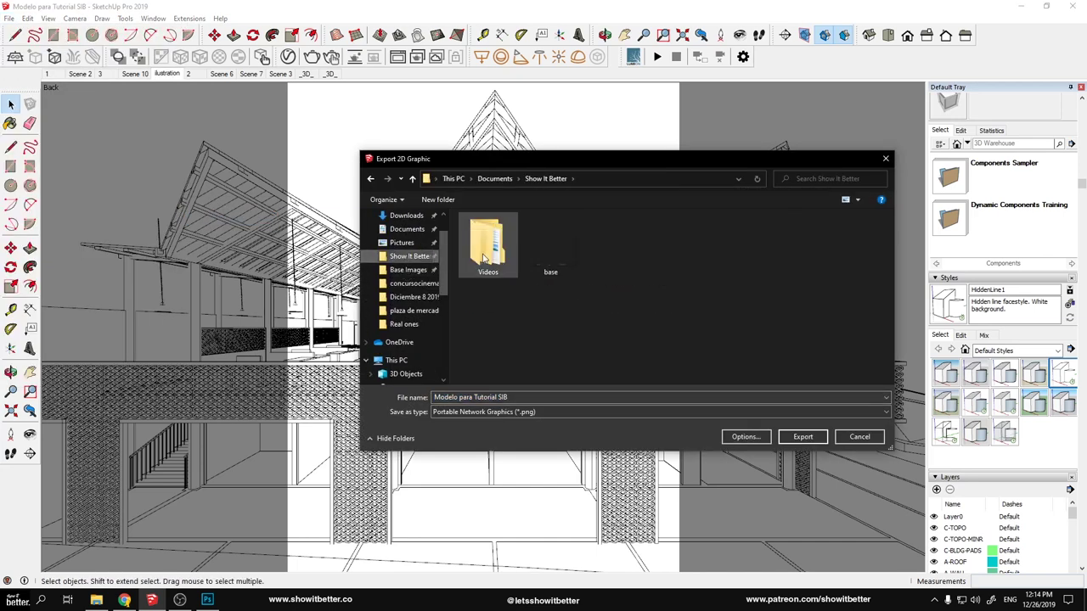
{"action": "double_click", "coordinate": [487, 235]}
{"action": "double_click", "coordinate": [488, 235]}
{"action": "double_click", "coordinate": [489, 235]}
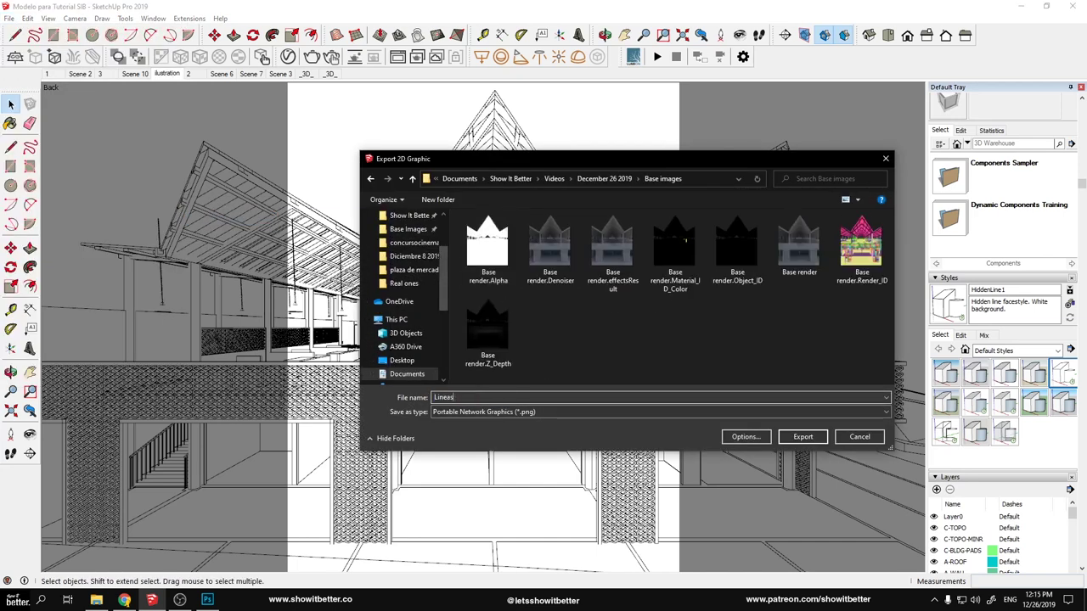
Export Lines as a 3606 × 2000 image, then drag the Base render image into Photoshop.
{"action": "left_click", "coordinate": [745, 437]}
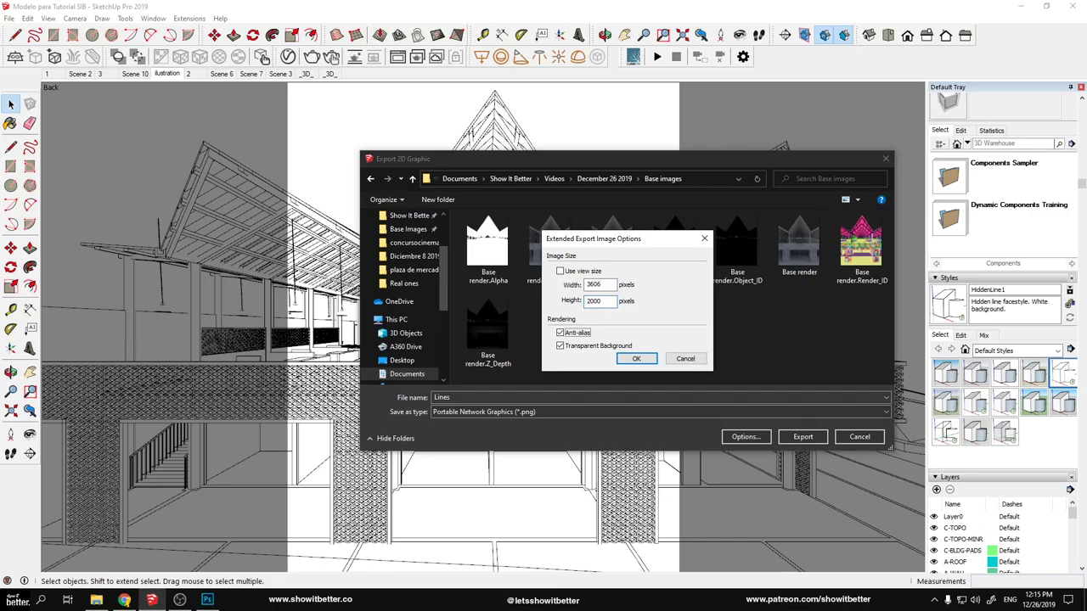
{"action": "left_click", "coordinate": [636, 360]}
{"action": "left_click", "coordinate": [802, 437]}
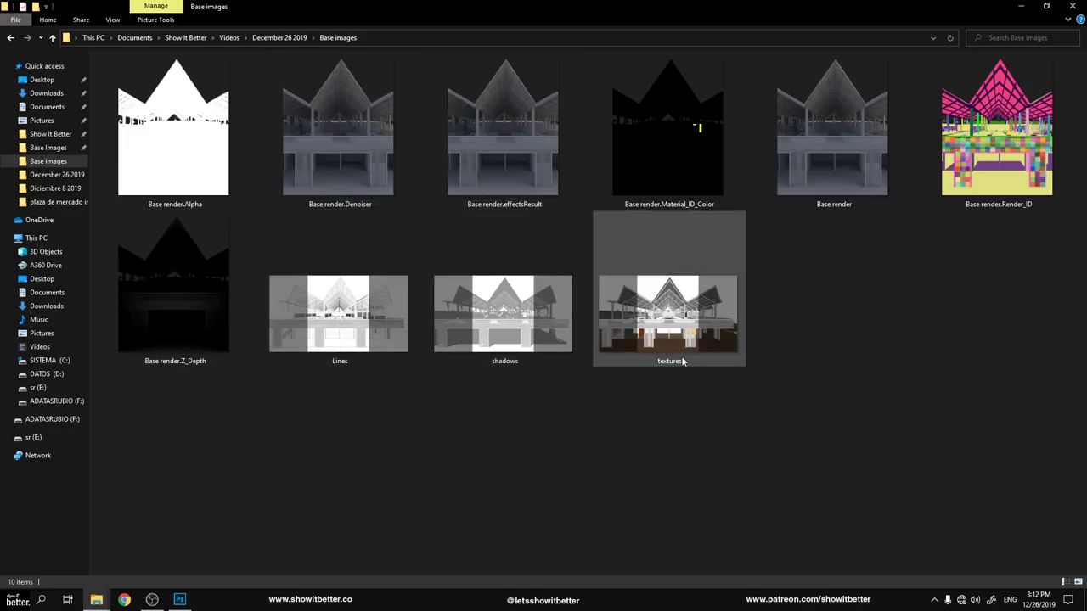
{"action": "left_click", "coordinate": [335, 167]}
{"action": "left_click_drag", "start_coordinate": [821, 194], "coordinate": [148, 311]}
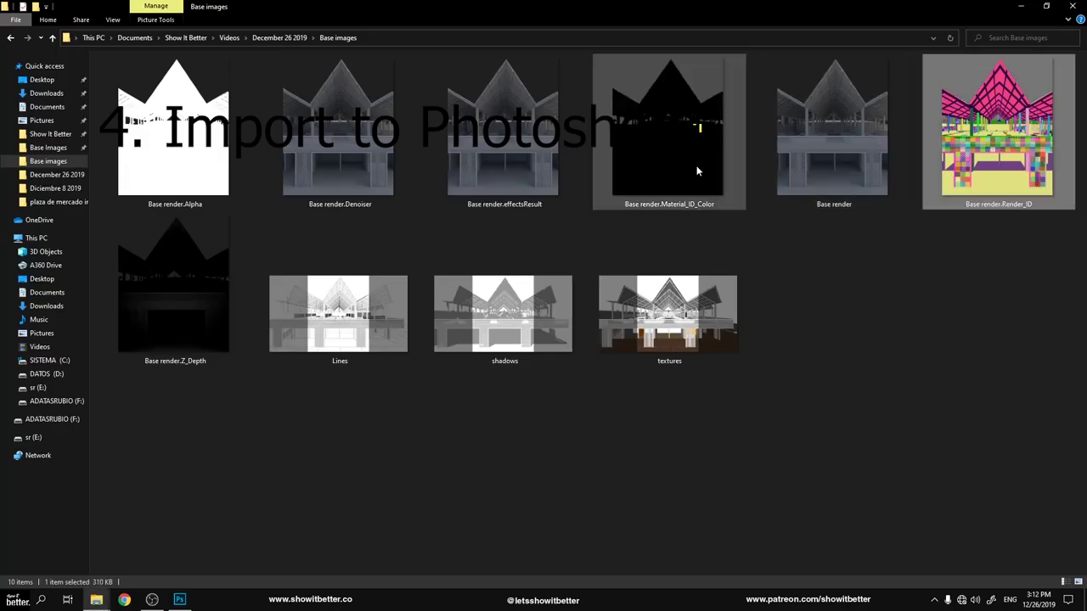
Place the Base render.Alpha, Render_ID and Denoiser passes as layers, then select every layer.
{"action": "left_click", "coordinate": [213, 185]}
{"action": "left_click", "coordinate": [1047, 181], "text": "ctrl"}
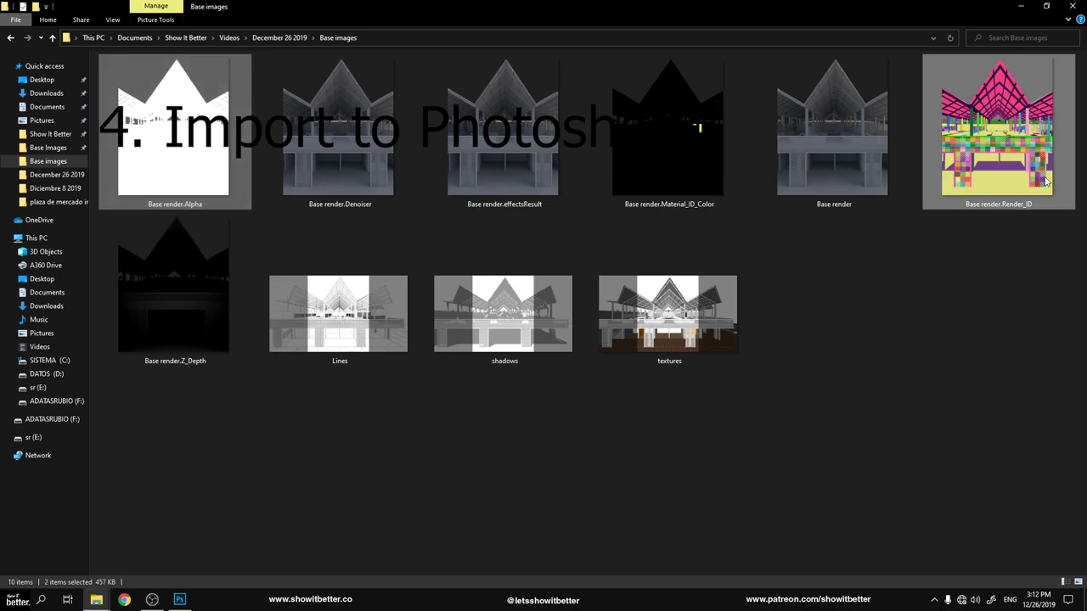
{"action": "left_click_drag", "start_coordinate": [388, 182], "coordinate": [325, 323]}
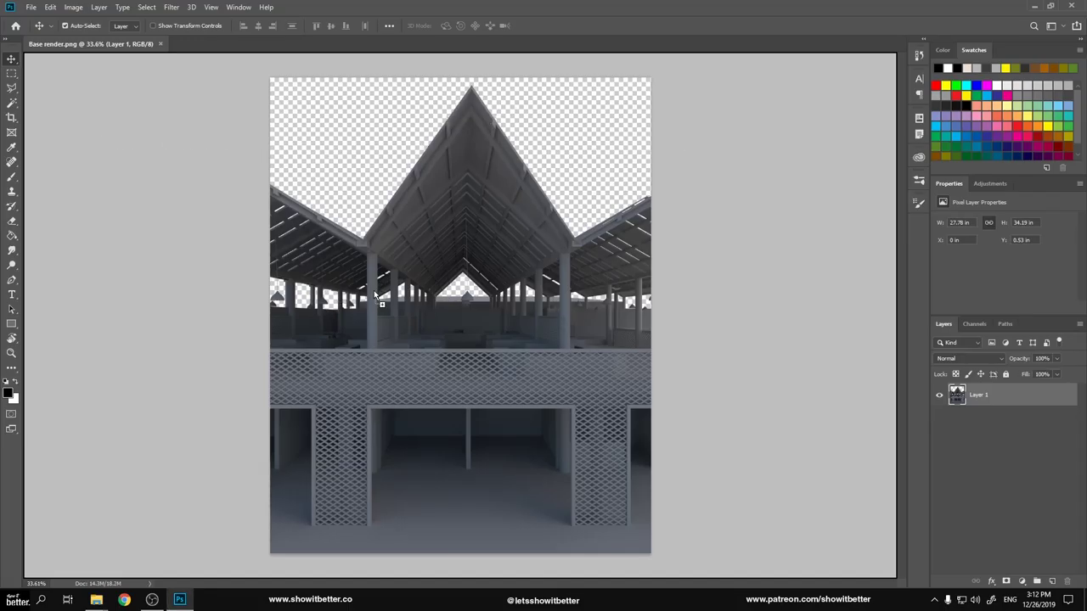
{"action": "left_click_drag", "start_coordinate": [377, 297], "coordinate": [376, 293]}
{"action": "key", "text": "Return"}
{"action": "key", "text": "Return"}
{"action": "key", "text": "Return"}
{"action": "left_click", "coordinate": [978, 470], "text": "shift"}
Group all render layers as Base Render and colour-code the group violet.
{"action": "left_click_drag", "start_coordinate": [979, 470], "coordinate": [1037, 584]}
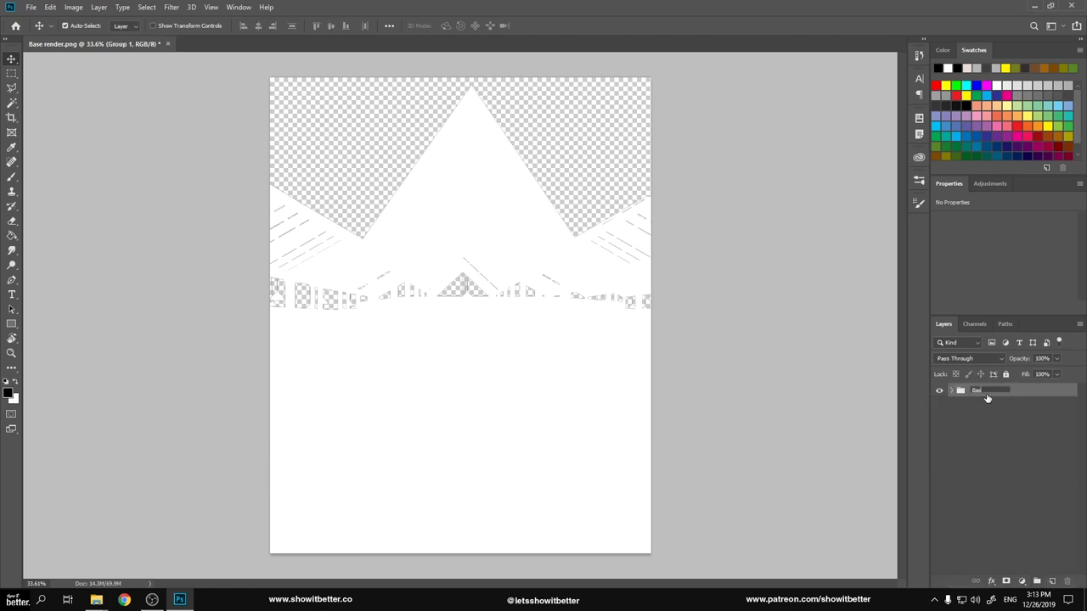
{"action": "right_click", "coordinate": [954, 392]}
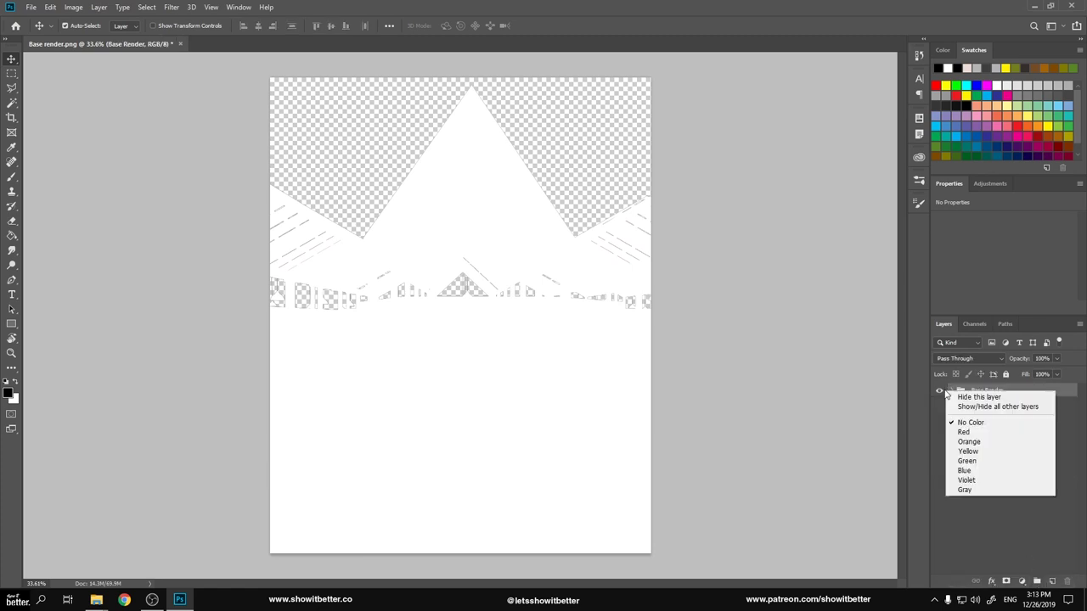
{"action": "left_click", "coordinate": [977, 484]}
{"action": "left_click", "coordinate": [718, 374]}
Drag the Lines image from the folder onto the canvas above the group.
{"action": "key", "text": "alt+Tab"}
{"action": "key", "text": "alt+Tab"}
{"action": "left_click_drag", "start_coordinate": [388, 345], "coordinate": [627, 350]}
{"action": "scroll", "coordinate": [584, 359], "scroll_direction": "down", "scroll_amount": 2}
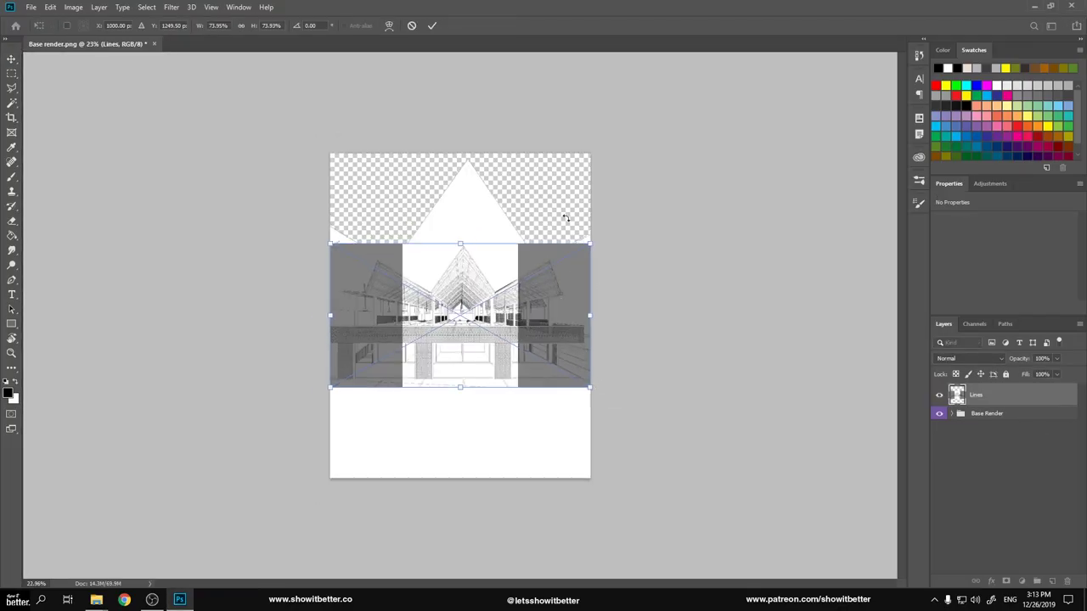
Move, enlarge and centre the Lines layer over the document with Free Transform.
{"action": "left_click_drag", "start_coordinate": [429, 321], "coordinate": [626, 437]}
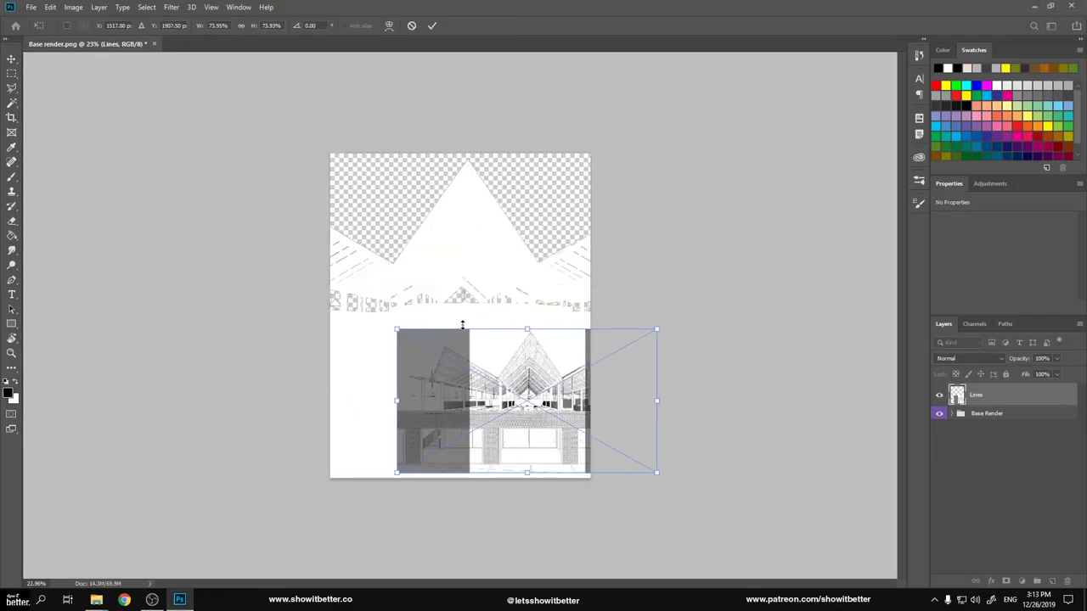
{"action": "left_click_drag", "start_coordinate": [409, 327], "coordinate": [123, 128]}
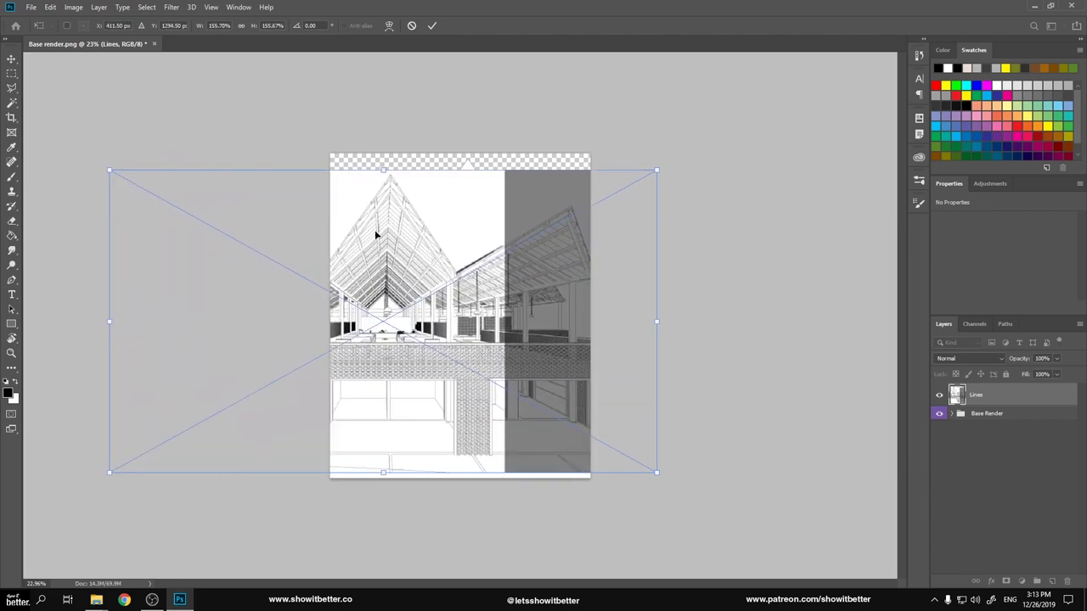
{"action": "left_click_drag", "start_coordinate": [247, 187], "coordinate": [574, 276]}
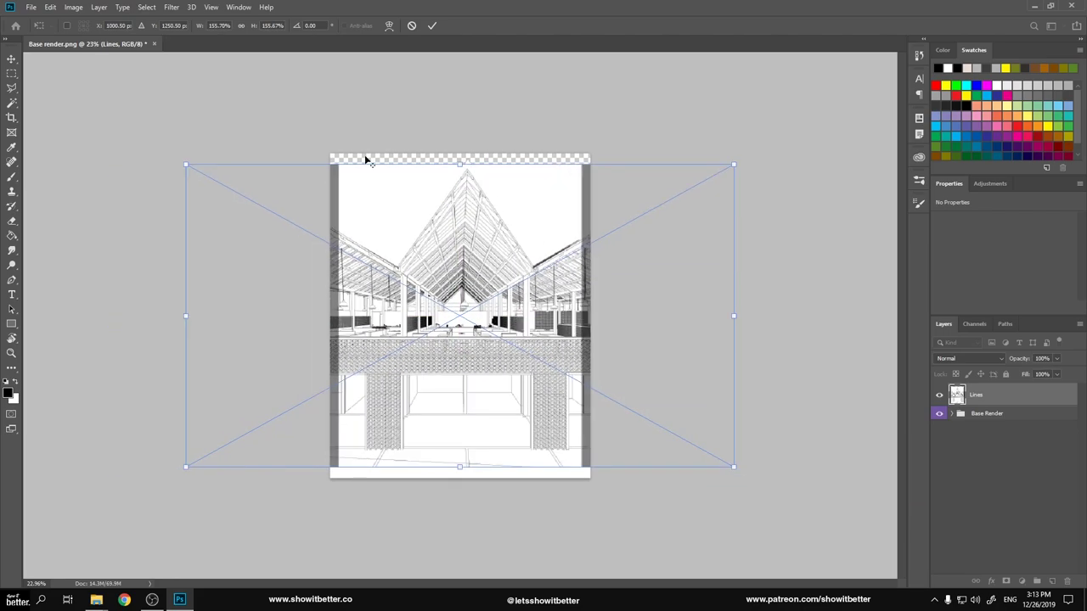
{"action": "scroll", "coordinate": [427, 206], "scroll_direction": "up", "scroll_amount": 3}
{"action": "left_click_drag", "start_coordinate": [323, 93], "coordinate": [468, 303]}
{"action": "scroll", "coordinate": [468, 302], "scroll_direction": "down", "scroll_amount": 2}
{"action": "scroll", "coordinate": [468, 302], "scroll_direction": "down", "scroll_amount": 1}
Enlarge Lines further to about 167%, fine-tune its width, and commit the transform.
{"action": "left_click_drag", "start_coordinate": [733, 455], "coordinate": [764, 478]}
{"action": "scroll", "coordinate": [331, 153], "scroll_direction": "up", "scroll_amount": 2}
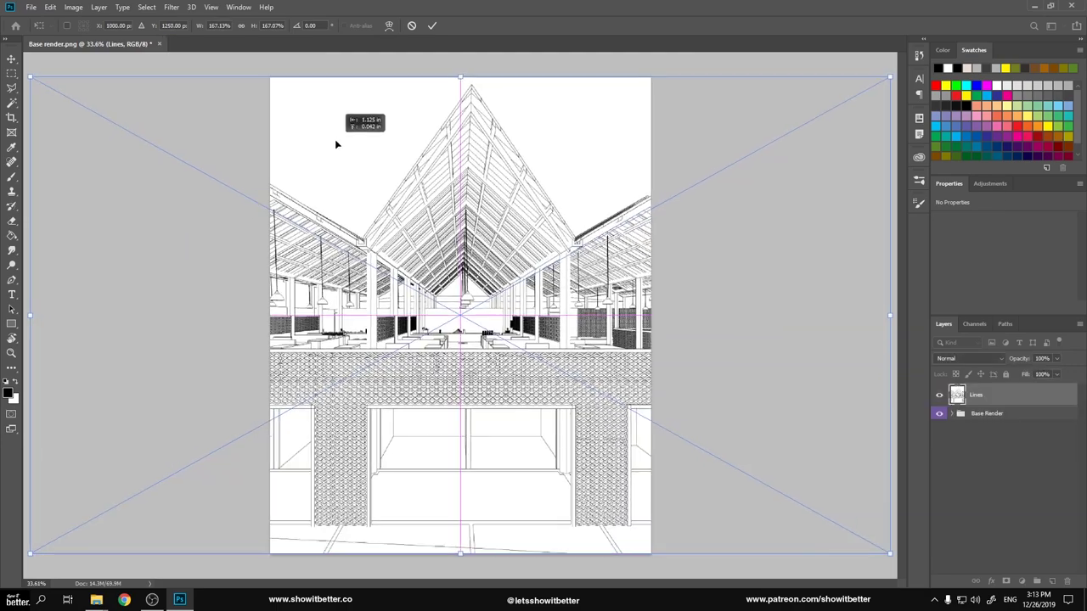
{"action": "scroll", "coordinate": [345, 277], "scroll_direction": "up", "scroll_amount": 8}
{"action": "scroll", "coordinate": [255, 224], "scroll_direction": "down", "scroll_amount": 10}
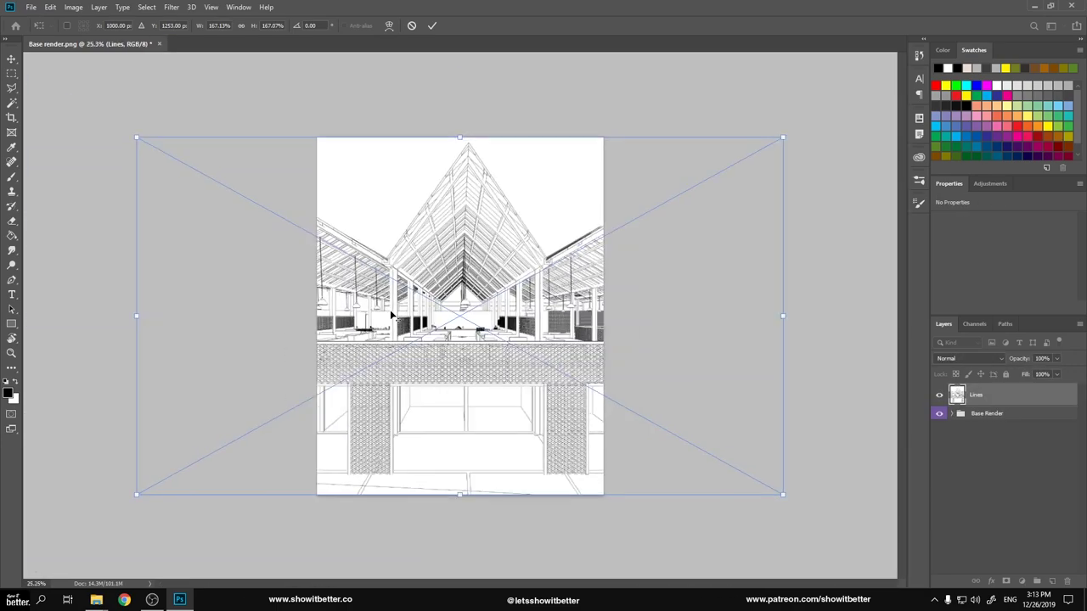
{"action": "scroll", "coordinate": [279, 230], "scroll_direction": "up", "scroll_amount": 5}
{"action": "scroll", "coordinate": [553, 289], "scroll_direction": "down", "scroll_amount": 2}
{"action": "left_click_drag", "start_coordinate": [593, 256], "coordinate": [356, 302]}
{"action": "left_click_drag", "start_coordinate": [815, 331], "coordinate": [820, 329]}
{"action": "scroll", "coordinate": [301, 338], "scroll_direction": "down", "scroll_amount": 2}
{"action": "key", "text": "Return"}
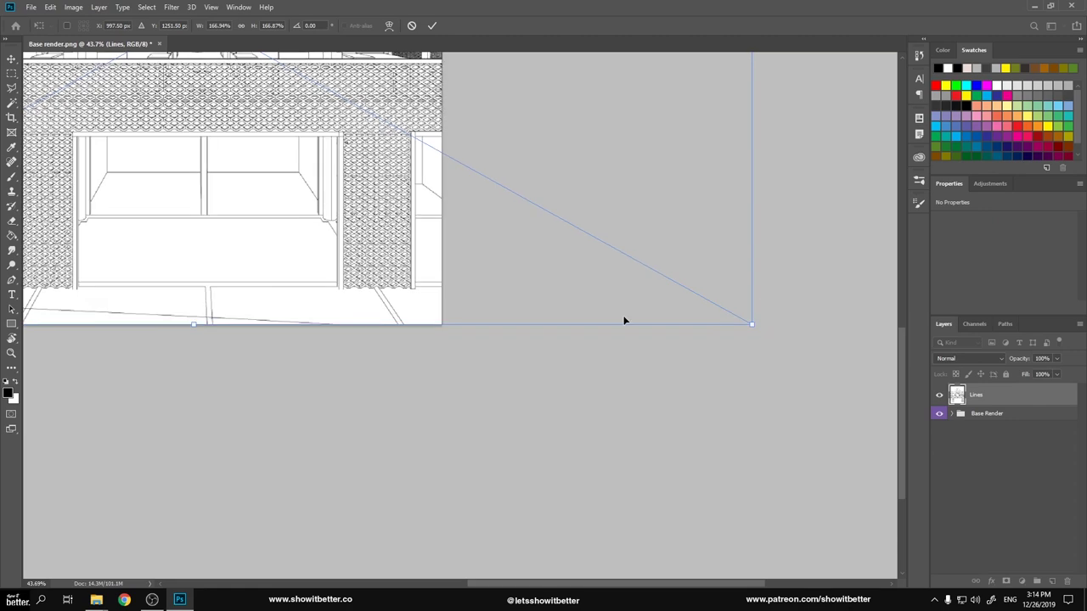
Bring shadows.png from Explorer into the document and start enlarging it.
{"action": "scroll", "coordinate": [628, 323], "scroll_direction": "down", "scroll_amount": 3}
{"action": "key", "text": "ctrl+t"}
{"action": "key", "text": "Escape"}
{"action": "key", "text": "alt+Tab"}
{"action": "left_click_drag", "start_coordinate": [549, 318], "coordinate": [461, 226]}
{"action": "left_click_drag", "start_coordinate": [515, 296], "coordinate": [849, 515]}
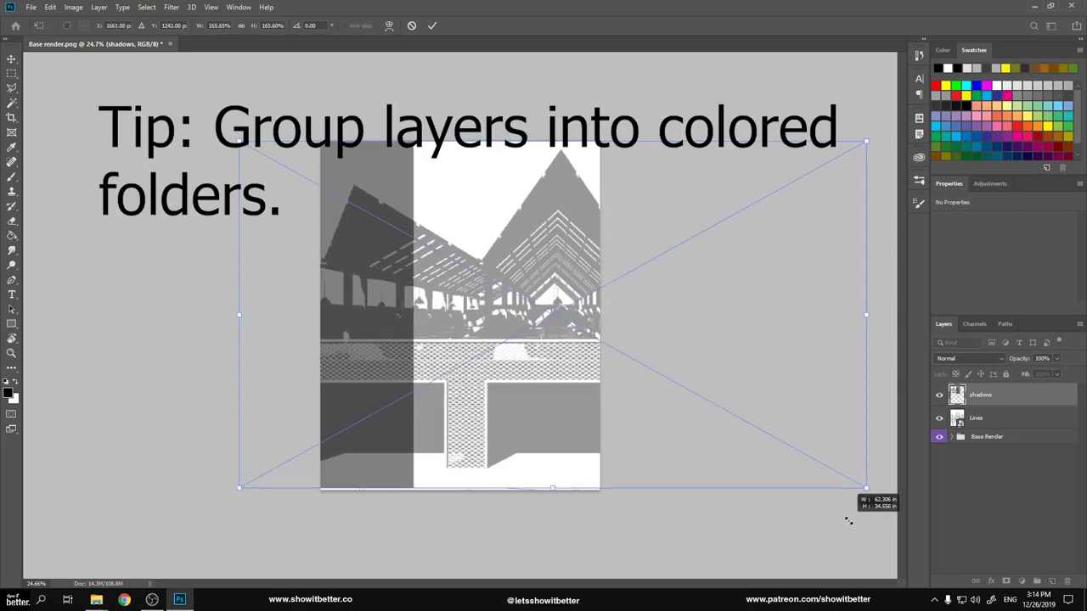
Scale the shadows layer to fill the document and commit it.
{"action": "scroll", "coordinate": [323, 254], "scroll_direction": "up", "scroll_amount": 3}
{"action": "mouse_move", "coordinate": [340, 253]}
{"action": "left_mouse_down"}
{"action": "mouse_move", "coordinate": [363, 253]}
{"action": "mouse_move", "coordinate": [349, 250]}
{"action": "left_mouse_up"}
{"action": "key", "text": "Return"}
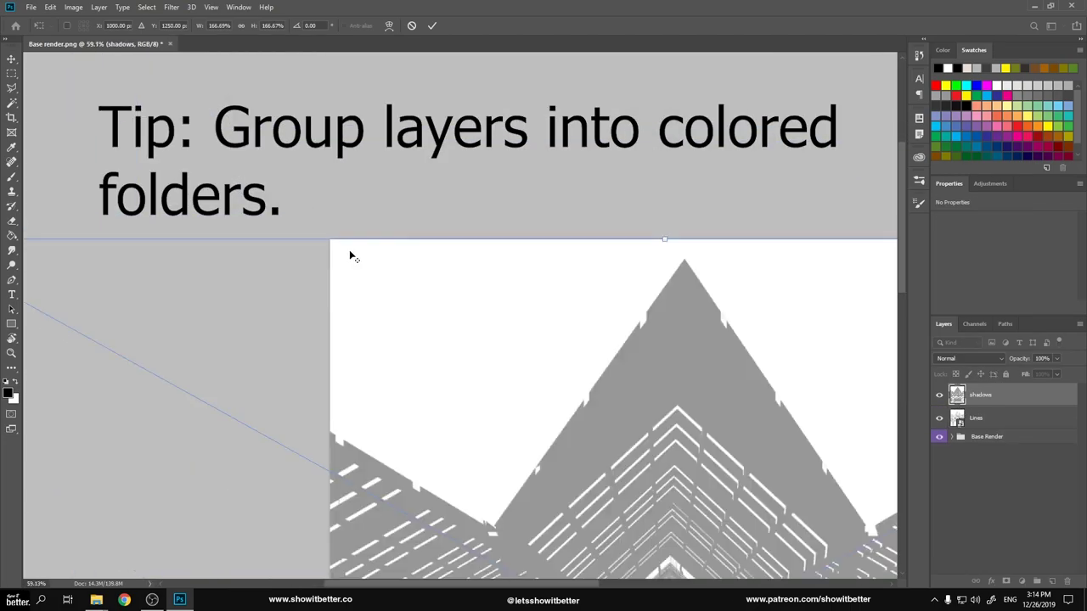
{"action": "scroll", "coordinate": [349, 249], "scroll_direction": "up", "scroll_amount": 5}
{"action": "scroll", "coordinate": [561, 310], "scroll_direction": "down", "scroll_amount": 5}
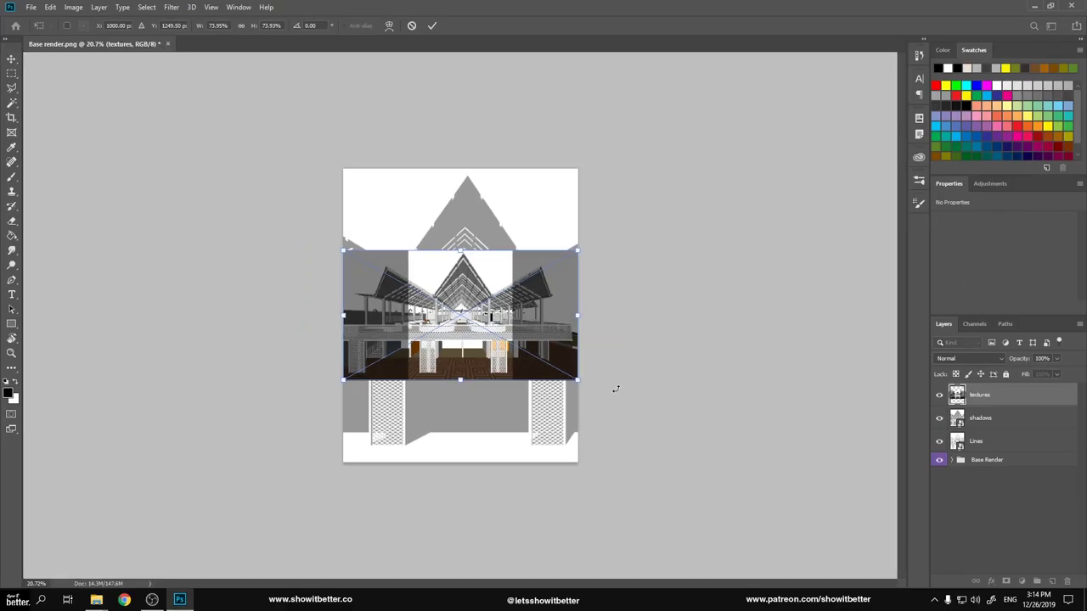
Scale the textures layer from both corners, commit it, and nudge it left to align.
{"action": "left_click_drag", "start_coordinate": [578, 380], "coordinate": [728, 462]}
{"action": "left_click_drag", "start_coordinate": [343, 250], "coordinate": [196, 163]}
{"action": "key", "text": "ctrl+0"}
{"action": "scroll", "coordinate": [745, 533], "scroll_direction": "up", "scroll_amount": 3}
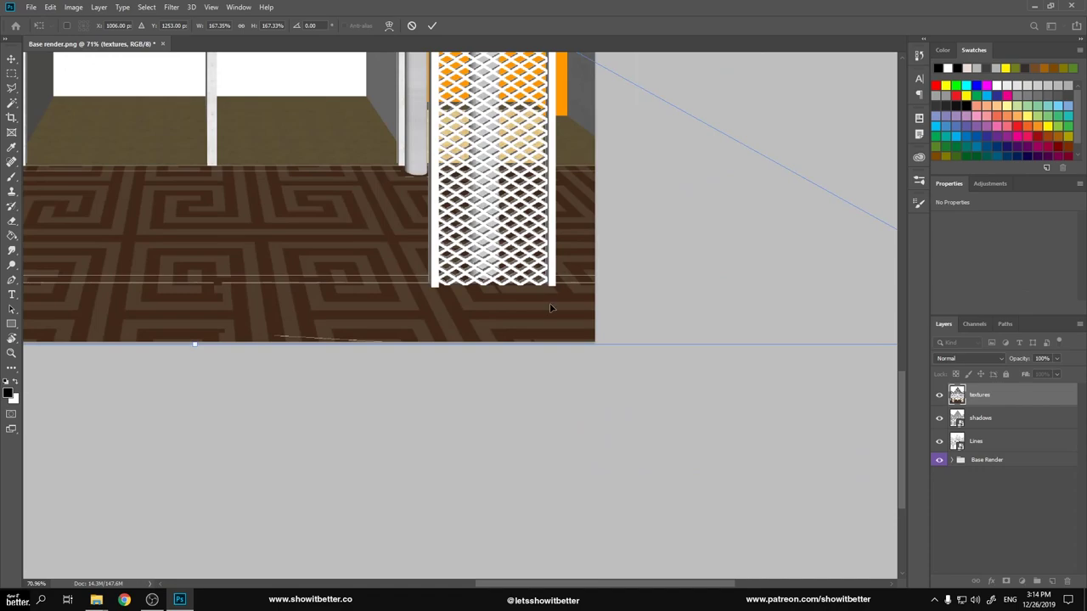
{"action": "scroll", "coordinate": [597, 317], "scroll_direction": "down", "scroll_amount": 1}
{"action": "left_click_drag", "start_coordinate": [767, 359], "coordinate": [772, 354]}
{"action": "key", "text": "Return"}
{"action": "scroll", "coordinate": [563, 339], "scroll_direction": "down", "scroll_amount": 3}
{"action": "scroll", "coordinate": [274, 97], "scroll_direction": "up", "scroll_amount": 5}
{"action": "left_click_drag", "start_coordinate": [366, 230], "coordinate": [363, 231]}
{"action": "scroll", "coordinate": [366, 234], "scroll_direction": "down", "scroll_amount": 5}
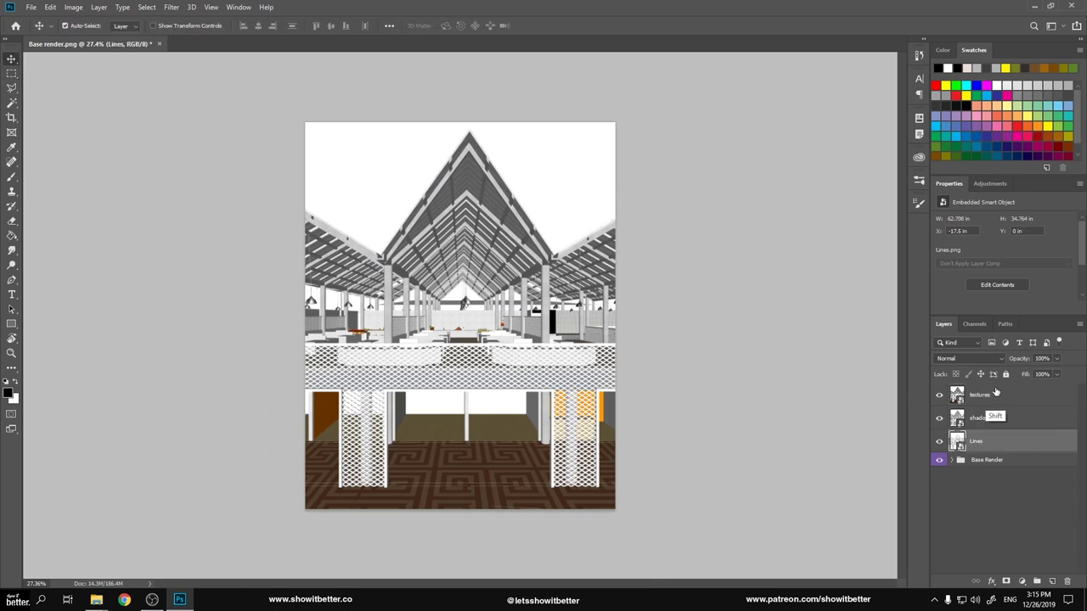
Move the three new image layers into the Base Render group.
{"action": "left_click", "coordinate": [997, 392], "text": "shift"}
{"action": "left_click_drag", "start_coordinate": [998, 393], "coordinate": [985, 459]}
{"action": "left_click", "coordinate": [952, 391]}
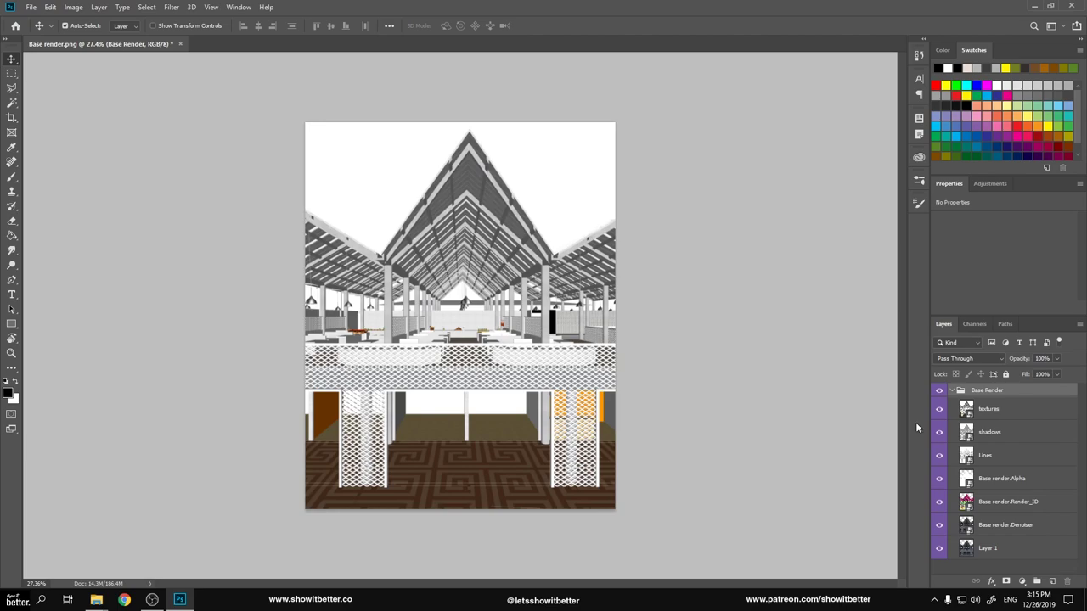
{"action": "scroll", "coordinate": [513, 405], "scroll_direction": "up", "scroll_amount": 2}
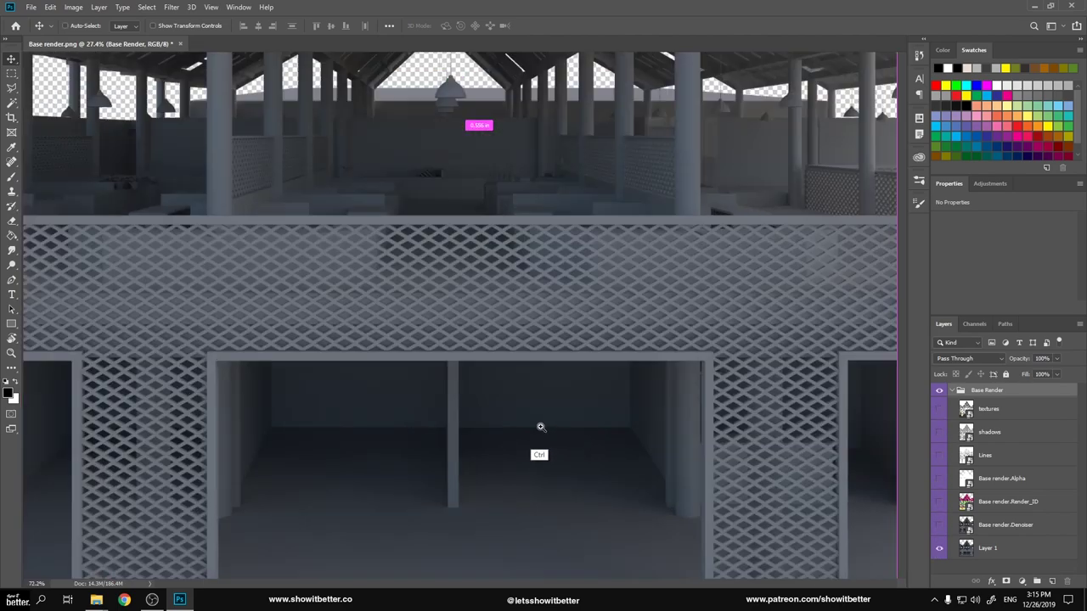
{"action": "scroll", "coordinate": [668, 456], "scroll_direction": "up", "scroll_amount": 5}
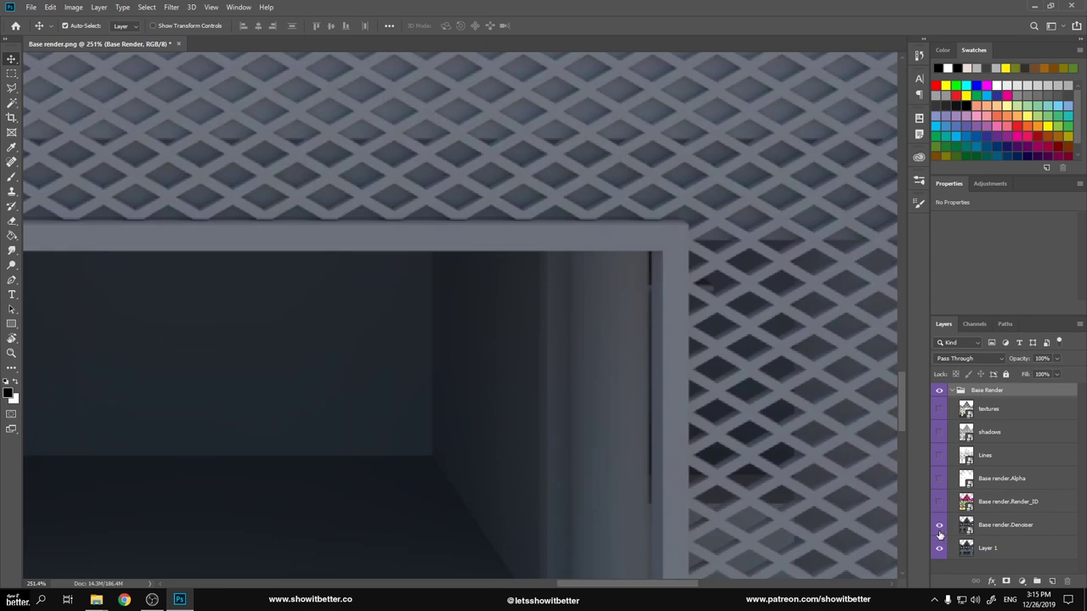
{"action": "scroll", "coordinate": [569, 378], "scroll_direction": "up", "scroll_amount": 2}
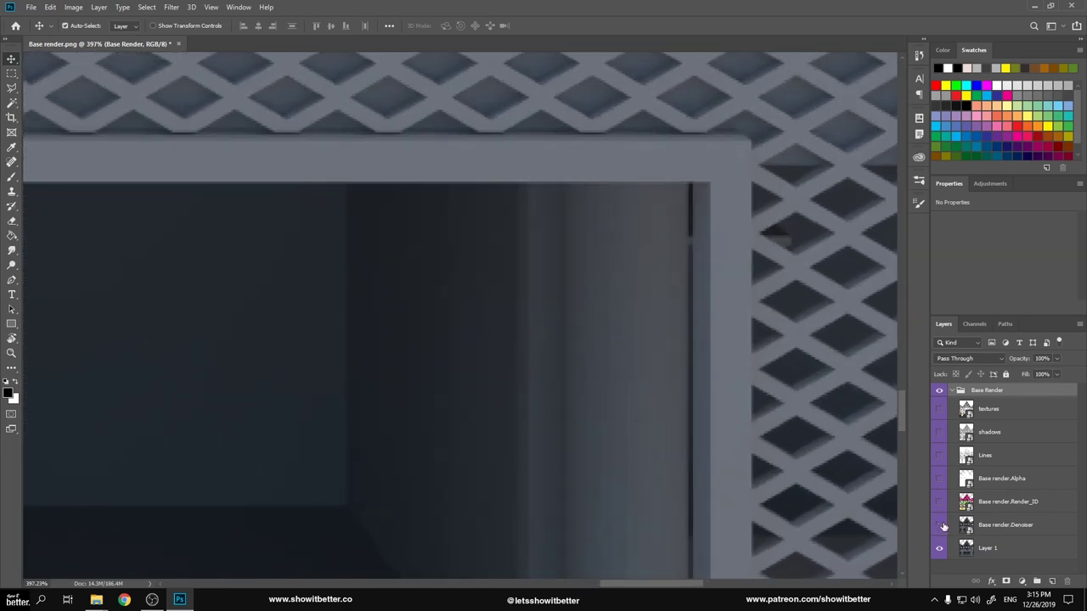
{"action": "scroll", "coordinate": [726, 402], "scroll_direction": "down", "scroll_amount": 6}
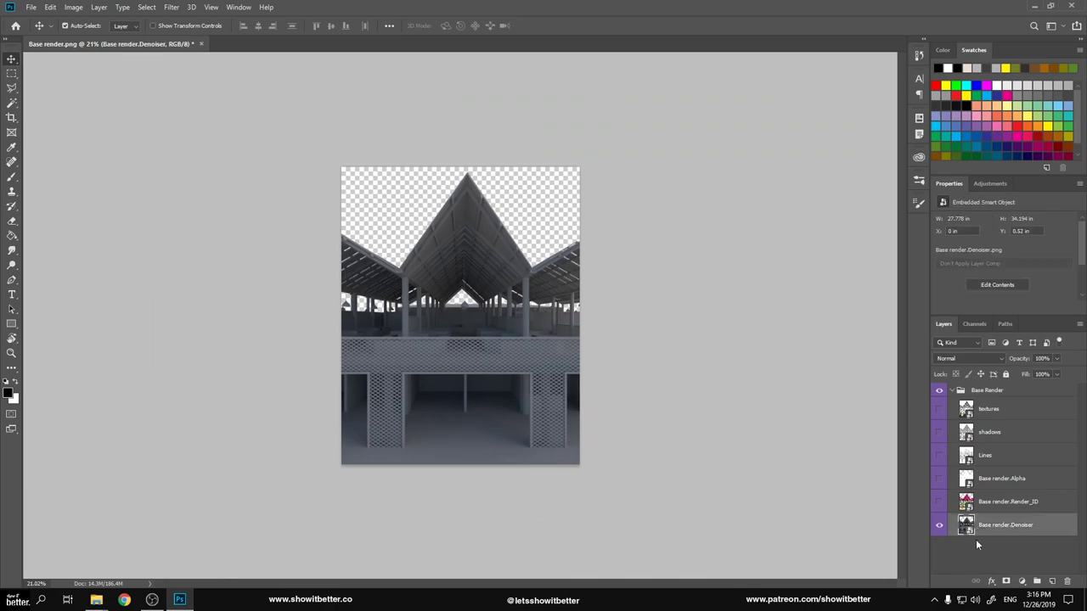
{"action": "scroll", "coordinate": [563, 383], "scroll_direction": "up", "scroll_amount": 3}
{"action": "scroll", "coordinate": [528, 339], "scroll_direction": "down", "scroll_amount": 3}
Hide Alpha, show the Lines layer over the Denoiser base, and select Lines.
{"action": "key", "text": "ctrl"}
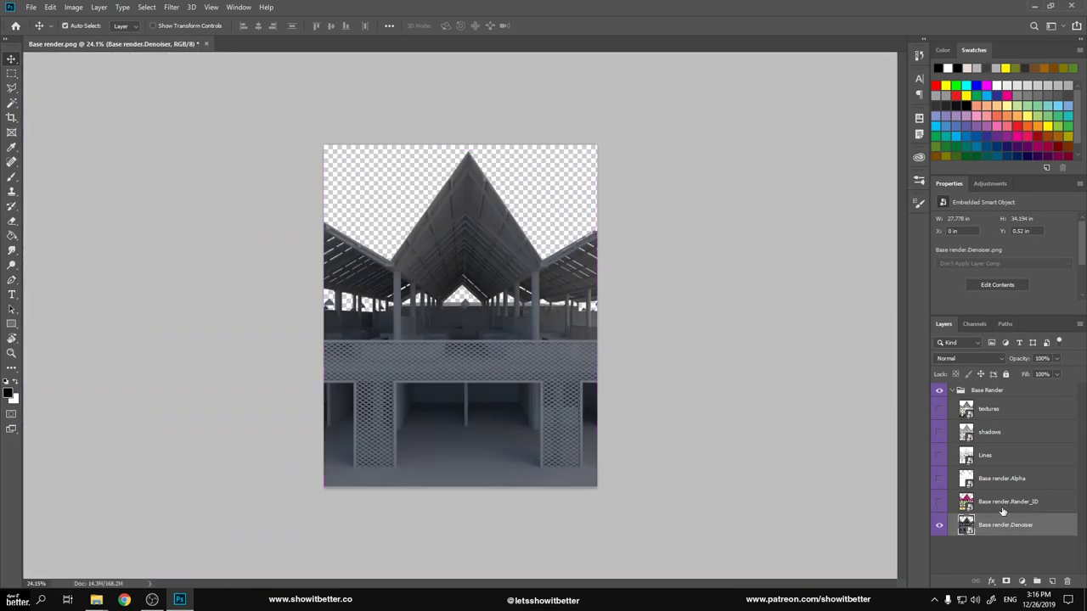
{"action": "left_click", "coordinate": [939, 479]}
{"action": "left_click", "coordinate": [939, 455]}
{"action": "left_click", "coordinate": [940, 478]}
{"action": "left_click", "coordinate": [1002, 455]}
{"action": "left_click", "coordinate": [968, 358]}
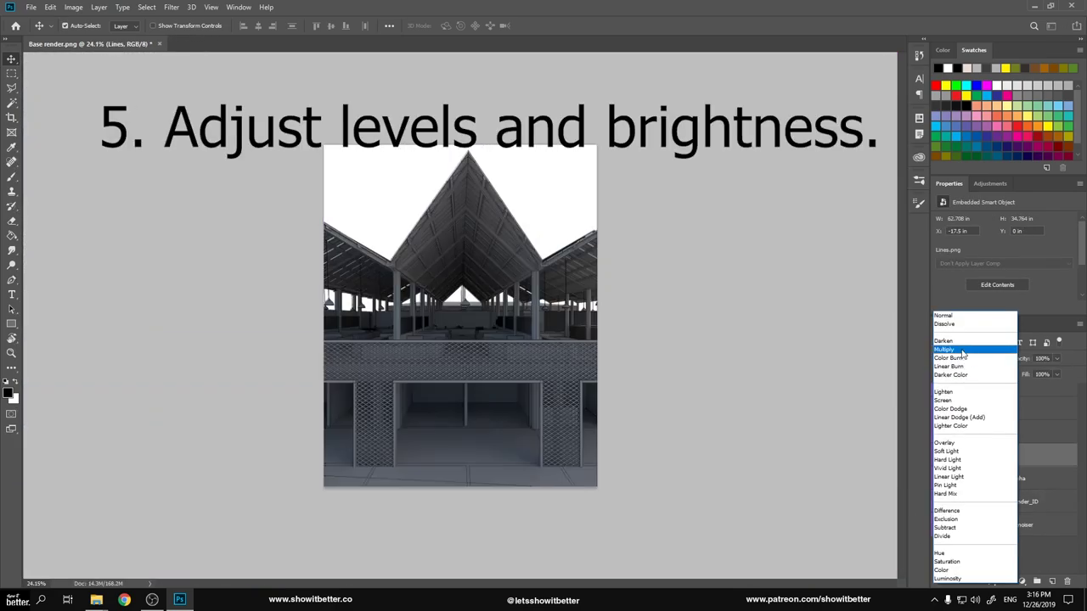
Set both the Lines and shadows layers to Multiply blend mode.
{"action": "left_click", "coordinate": [969, 369]}
{"action": "scroll", "coordinate": [633, 393], "scroll_direction": "up", "scroll_amount": 4}
{"action": "scroll", "coordinate": [633, 394], "scroll_direction": "down", "scroll_amount": 4}
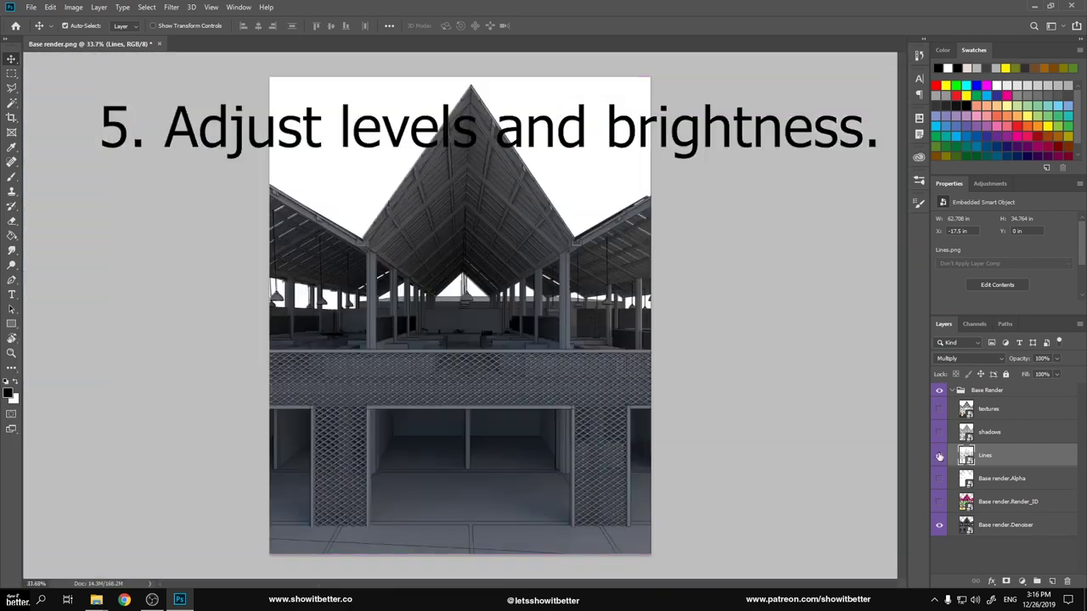
{"action": "left_click", "coordinate": [977, 358]}
{"action": "left_click", "coordinate": [991, 366]}
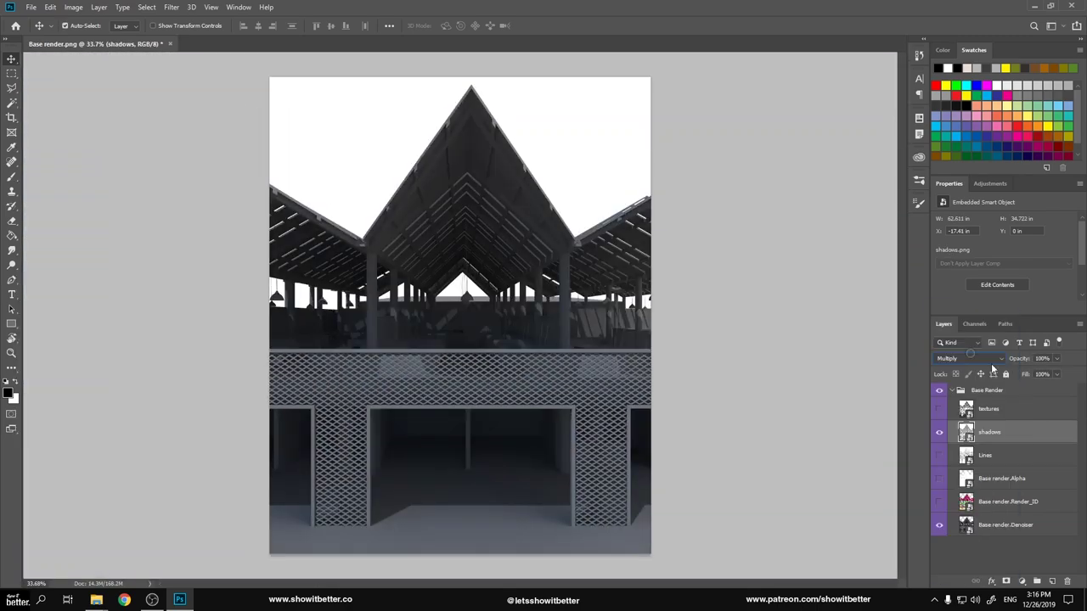
Show the textures layer and set its blend mode to Overlay.
{"action": "left_click", "coordinate": [939, 409]}
{"action": "left_click", "coordinate": [976, 358]}
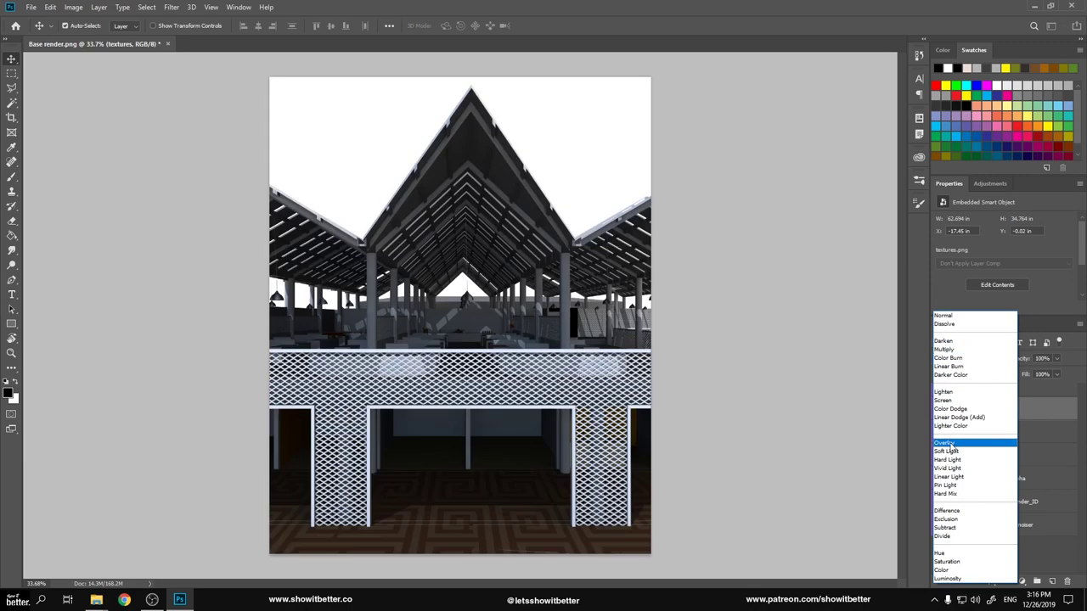
{"action": "left_click", "coordinate": [955, 443]}
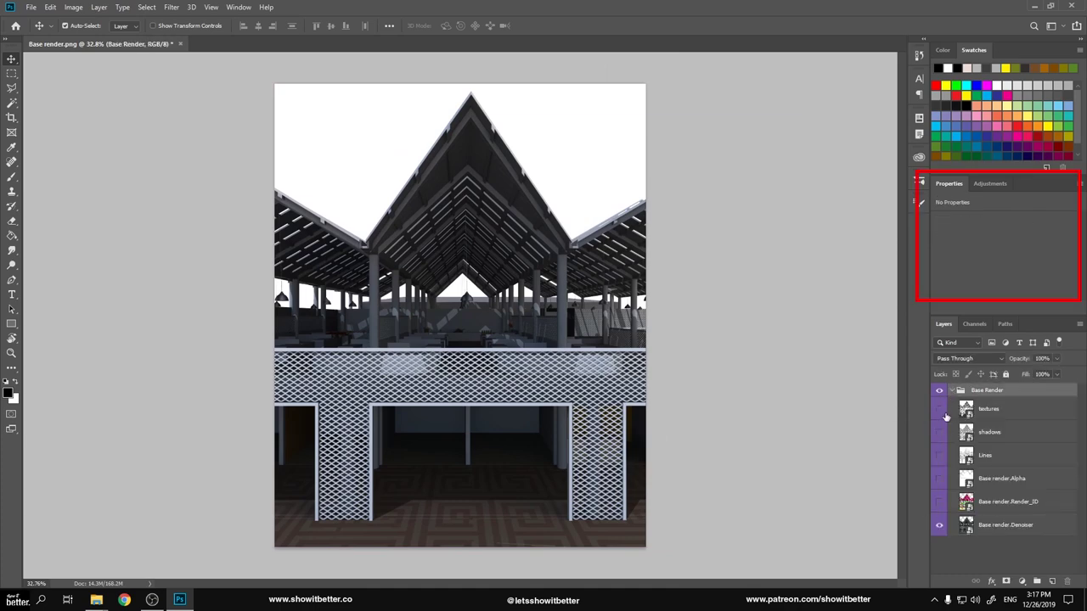
Hide textures, add Black & White and Brightness/Contrast (97) adjustments to Denoiser, collapse Base Render.
{"action": "left_click", "coordinate": [939, 409]}
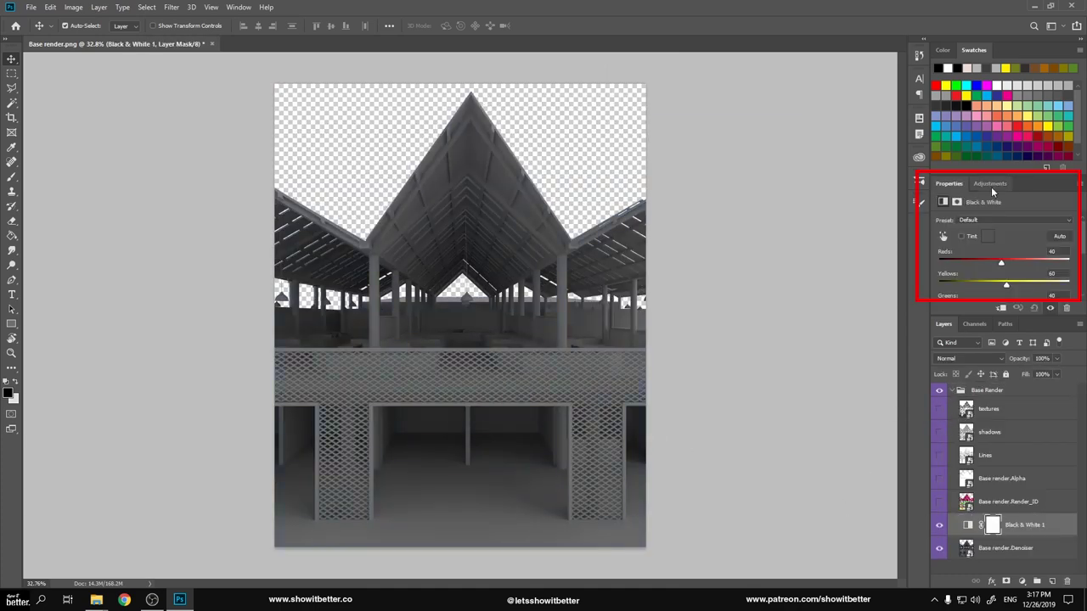
{"action": "type", "text": "97"}
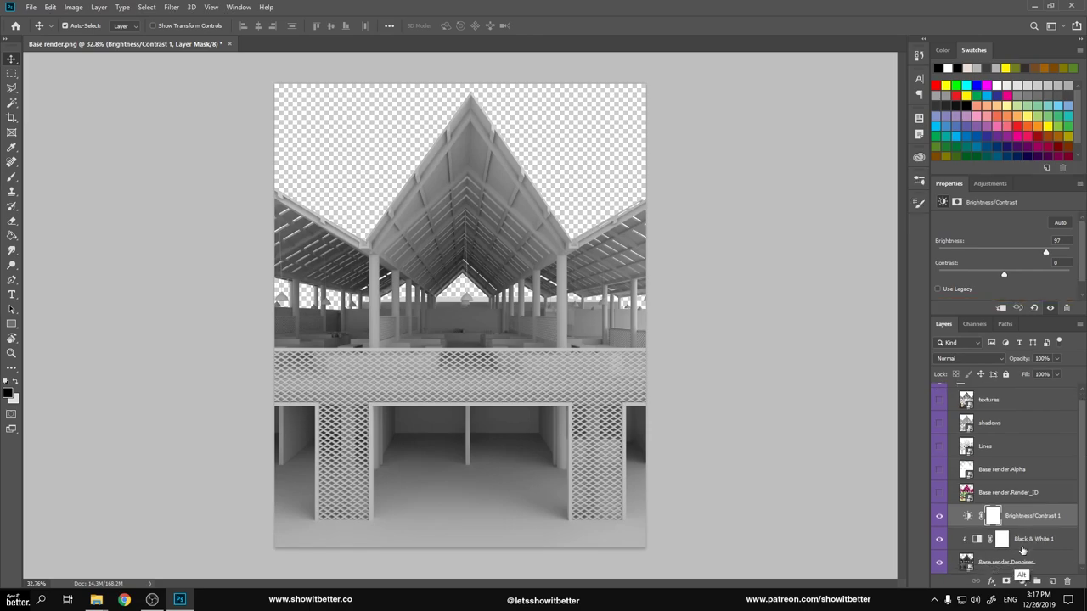
{"action": "scroll", "coordinate": [493, 323], "scroll_direction": "up", "scroll_amount": 2}
{"action": "scroll", "coordinate": [551, 315], "scroll_direction": "down", "scroll_amount": 3}
{"action": "scroll", "coordinate": [1002, 408], "scroll_direction": "up", "scroll_amount": 1}
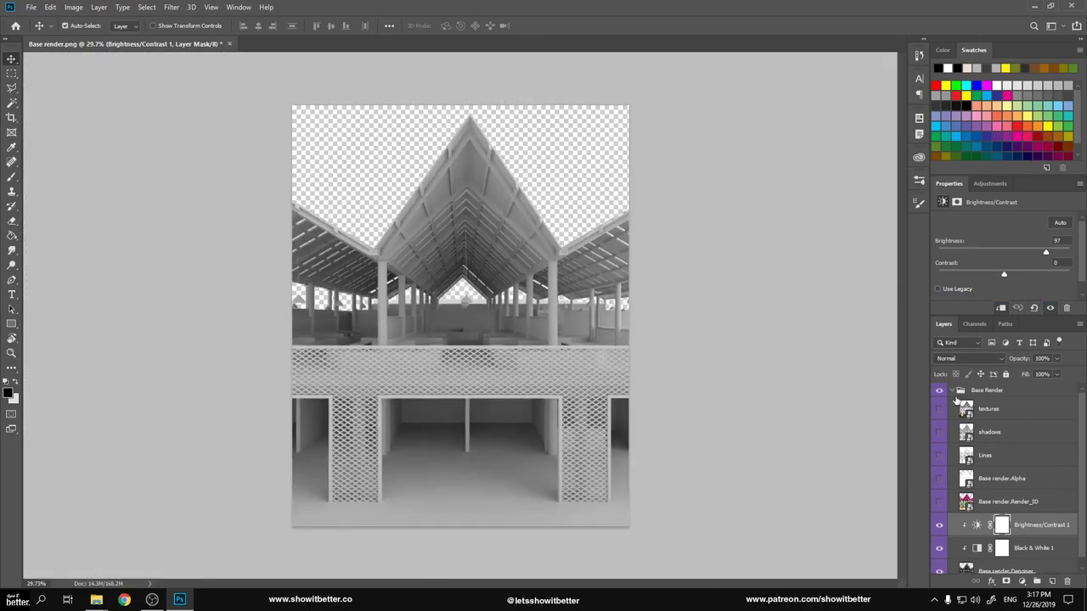
{"action": "left_click", "coordinate": [953, 390]}
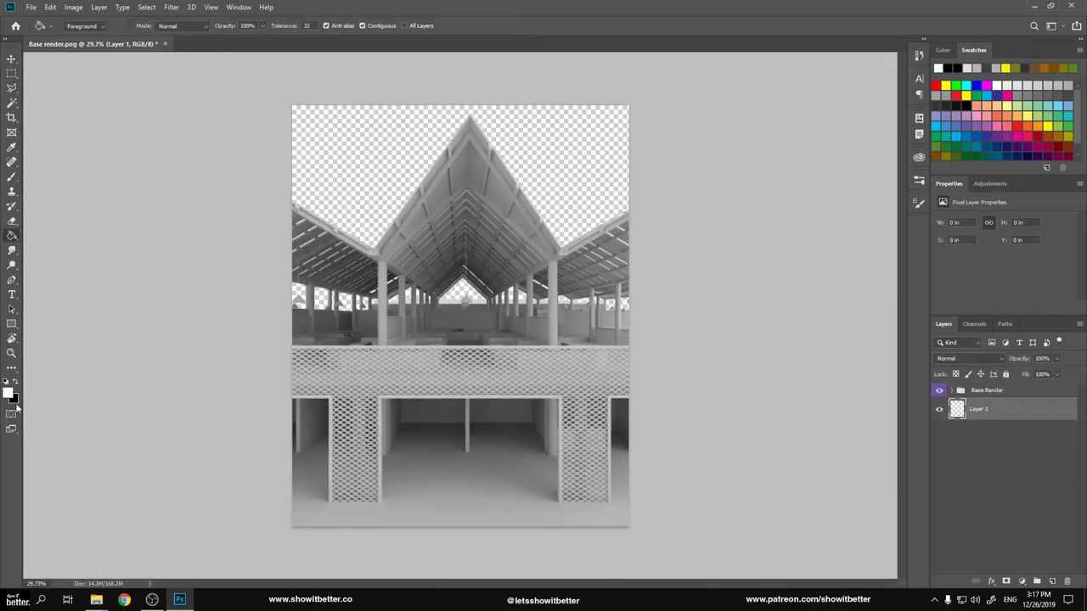
Fill Layer 1 with white.
{"action": "left_click", "coordinate": [427, 302]}
{"action": "scroll", "coordinate": [485, 371], "scroll_direction": "up", "scroll_amount": 1}
{"action": "scroll", "coordinate": [485, 371], "scroll_direction": "down", "scroll_amount": 1}
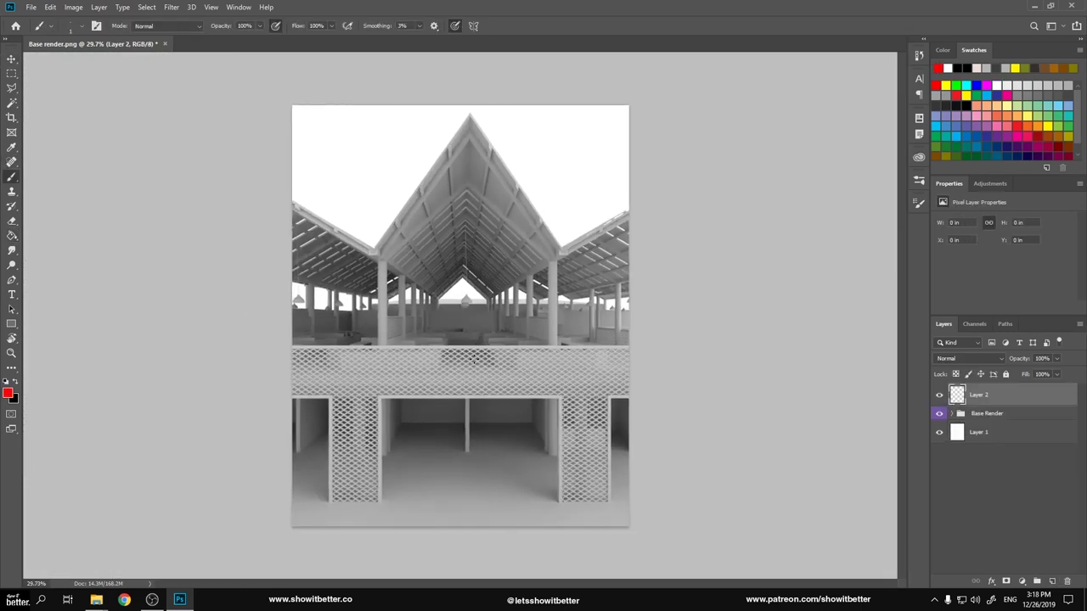
Set the red brush to 11 px, then 5 px, and sketch a thin line on the back wall.
{"action": "right_click", "coordinate": [467, 321]}
{"action": "left_click", "coordinate": [467, 321]}
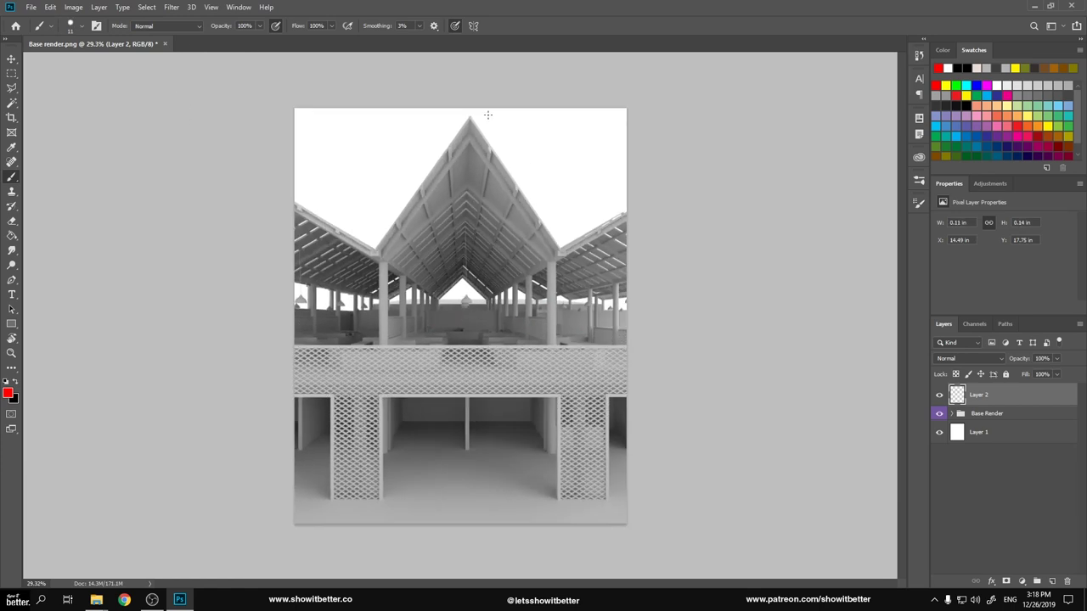
{"action": "left_click_drag", "start_coordinate": [570, 368], "coordinate": [429, 337]}
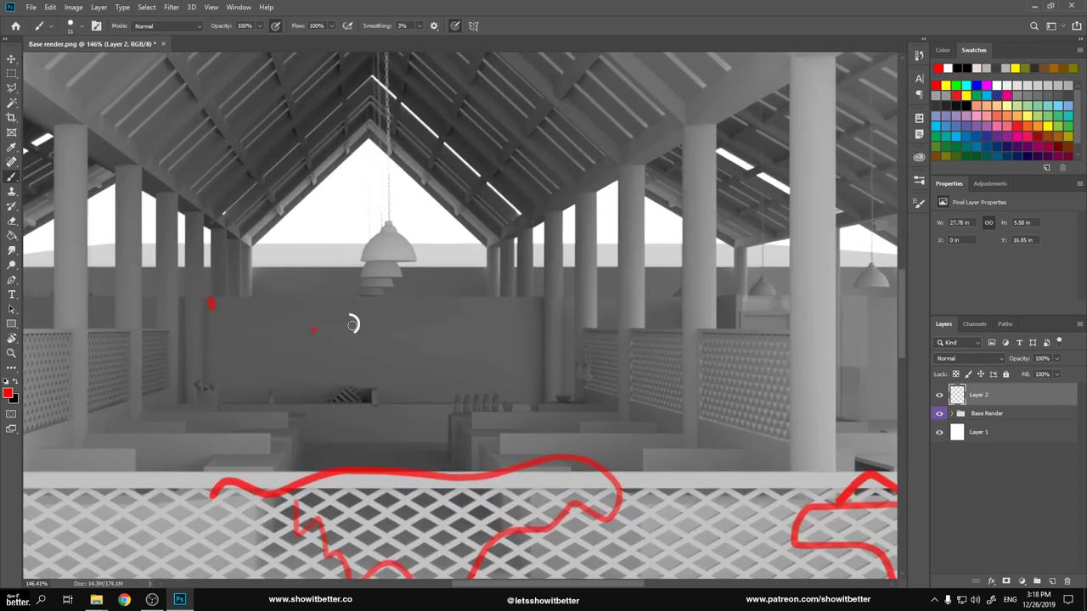
{"action": "right_click", "coordinate": [353, 325]}
{"action": "key", "text": "Return"}
{"action": "left_click_drag", "start_coordinate": [265, 304], "coordinate": [276, 386]}
Sketch small red figures on the left and right of the upper floor.
{"action": "mouse_move", "coordinate": [462, 327]}
{"action": "left_mouse_down"}
{"action": "mouse_move", "coordinate": [429, 350]}
{"action": "mouse_move", "coordinate": [407, 346]}
{"action": "left_mouse_up"}
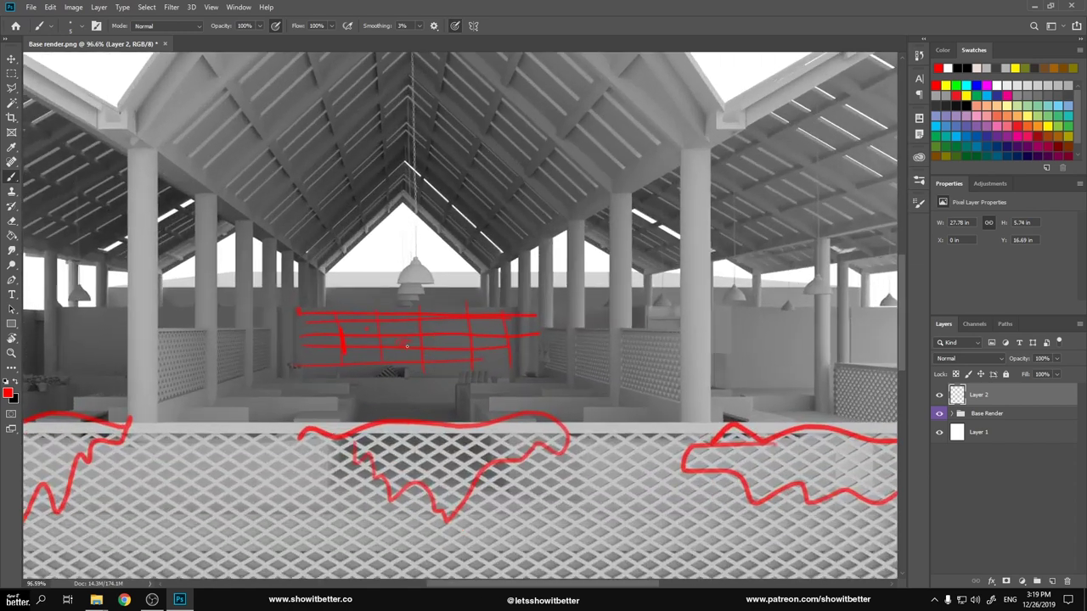
{"action": "scroll", "coordinate": [452, 362], "scroll_direction": "down", "scroll_amount": 3}
{"action": "scroll", "coordinate": [566, 376], "scroll_direction": "up", "scroll_amount": 2}
{"action": "left_click_drag", "start_coordinate": [600, 371], "coordinate": [598, 401]}
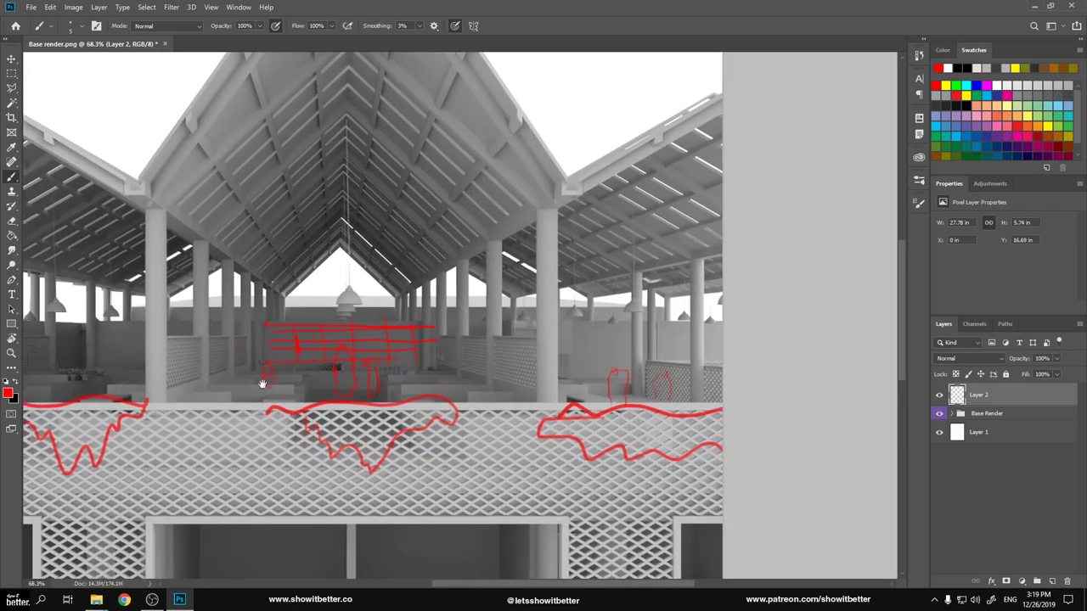
{"action": "scroll", "coordinate": [262, 381], "scroll_direction": "left", "scroll_amount": 3}
{"action": "left_click_drag", "start_coordinate": [194, 357], "coordinate": [205, 389]}
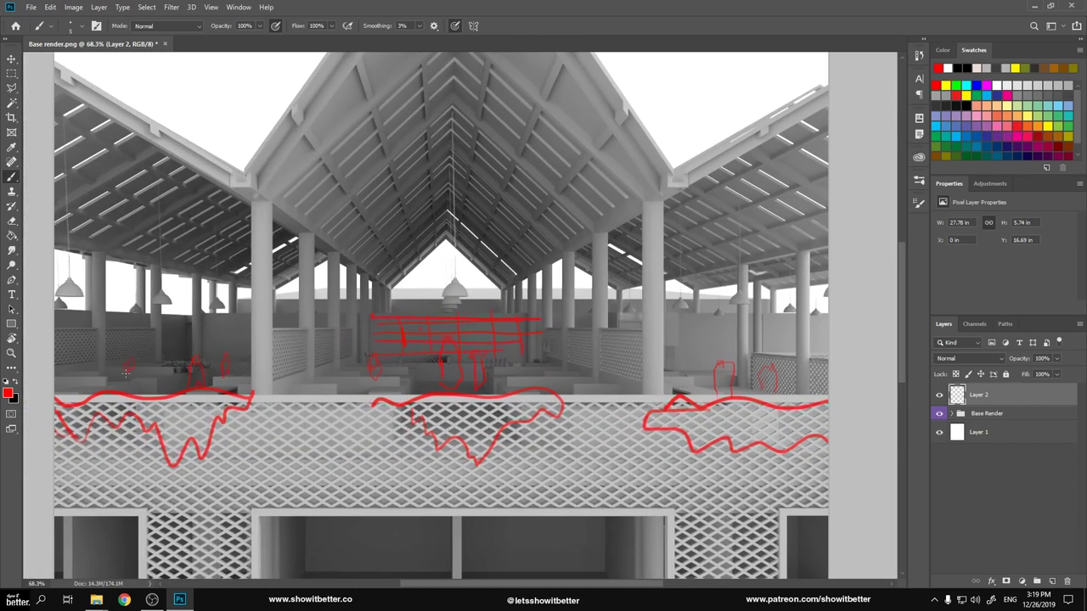
{"action": "scroll", "coordinate": [323, 308], "scroll_direction": "down", "scroll_amount": 3}
{"action": "left_click_drag", "start_coordinate": [338, 458], "coordinate": [334, 473]}
Sketch red details and a squiggle near the back counters.
{"action": "scroll", "coordinate": [345, 574], "scroll_direction": "down", "scroll_amount": 2}
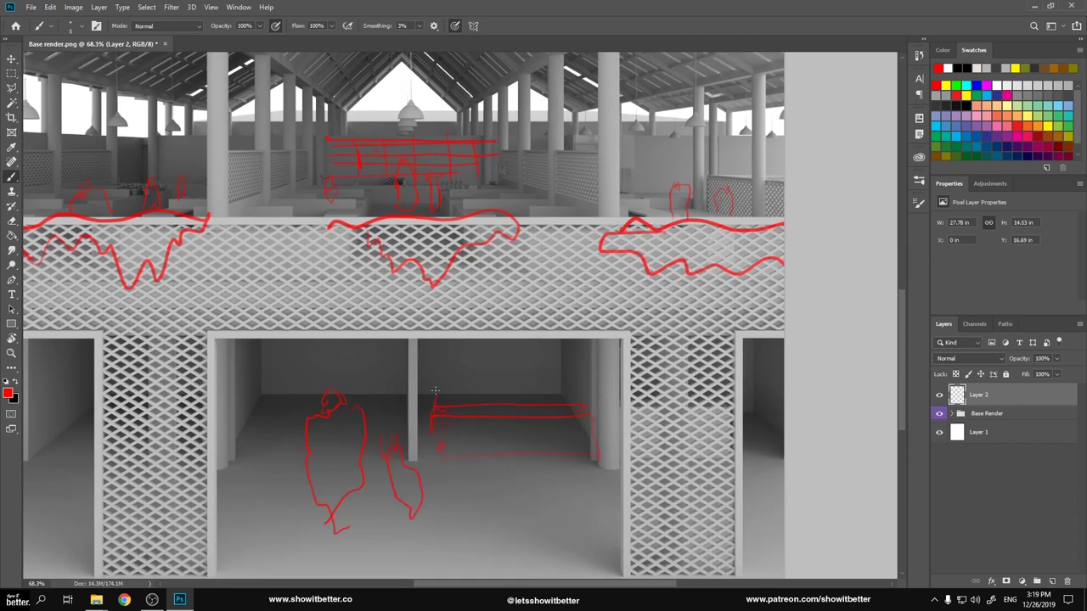
{"action": "scroll", "coordinate": [388, 427], "scroll_direction": "down", "scroll_amount": 3}
{"action": "scroll", "coordinate": [412, 436], "scroll_direction": "up", "scroll_amount": 2}
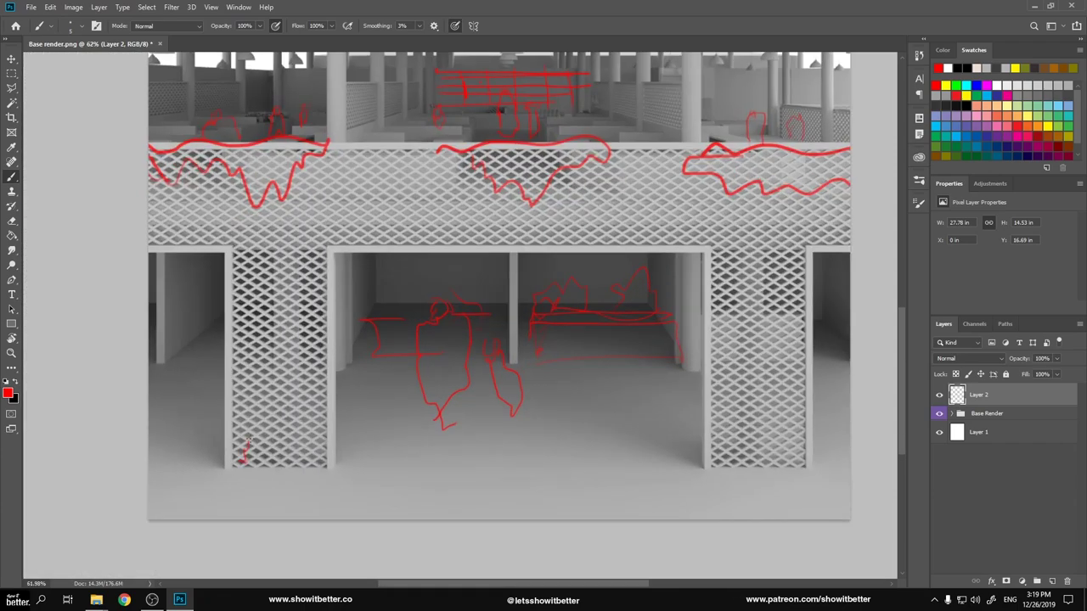
{"action": "scroll", "coordinate": [621, 412], "scroll_direction": "down", "scroll_amount": 3}
{"action": "scroll", "coordinate": [467, 388], "scroll_direction": "up", "scroll_amount": 6}
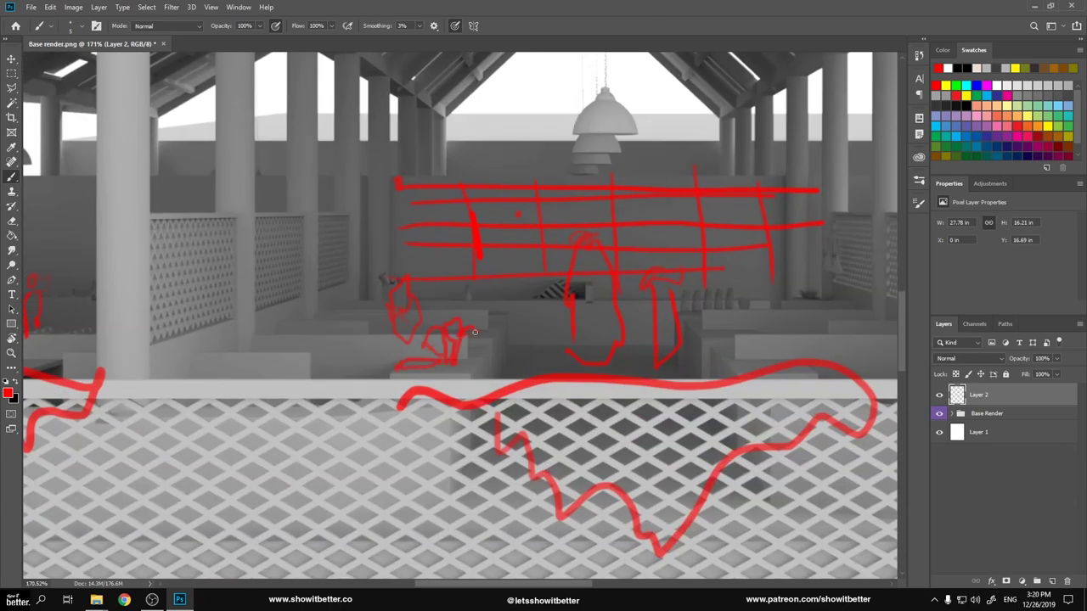
{"action": "scroll", "coordinate": [456, 332], "scroll_direction": "up", "scroll_amount": 3}
{"action": "left_click_drag", "start_coordinate": [578, 348], "coordinate": [671, 383]}
{"action": "left_click_drag", "start_coordinate": [582, 312], "coordinate": [648, 315]}
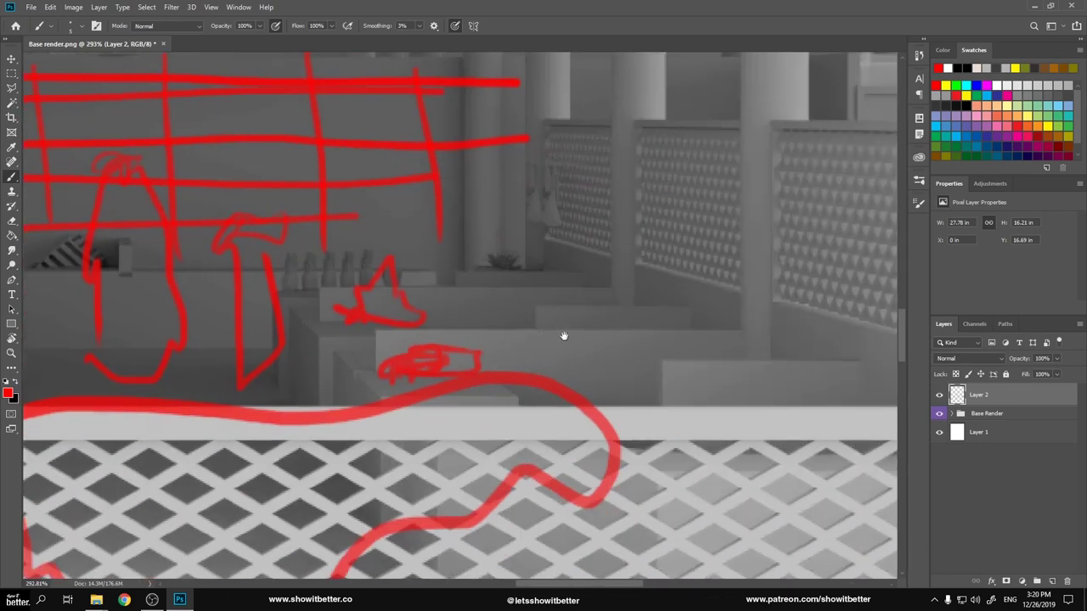
{"action": "scroll", "coordinate": [532, 265], "scroll_direction": "down", "scroll_amount": 8}
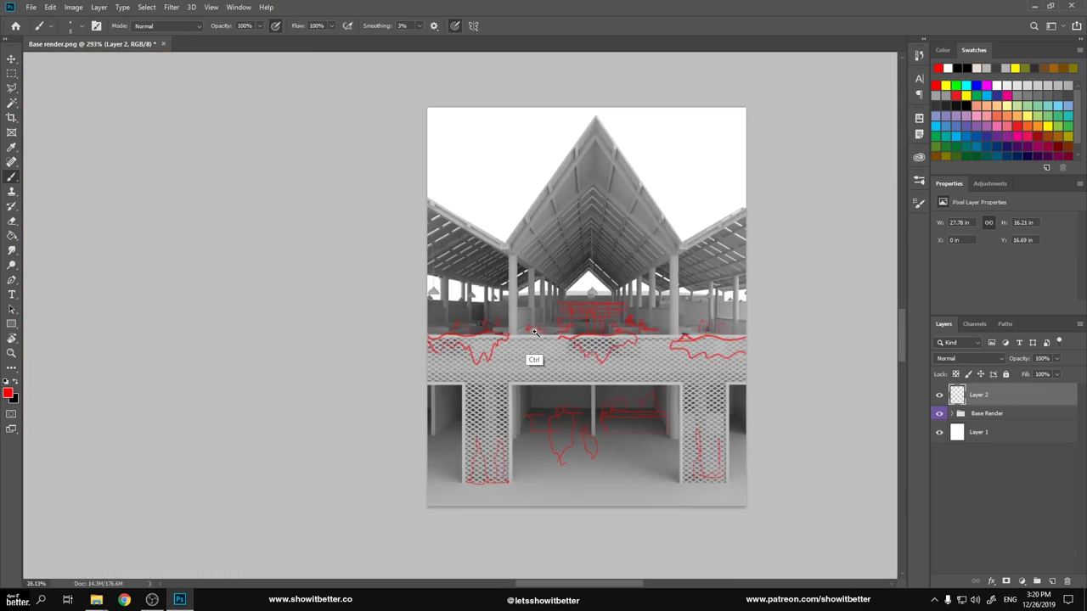
Paint a large red sun in the upper-left sky with a big brush.
{"action": "right_click", "coordinate": [408, 181]}
{"action": "left_click_drag", "start_coordinate": [459, 197], "coordinate": [576, 196]}
{"action": "left_click", "coordinate": [363, 150]}
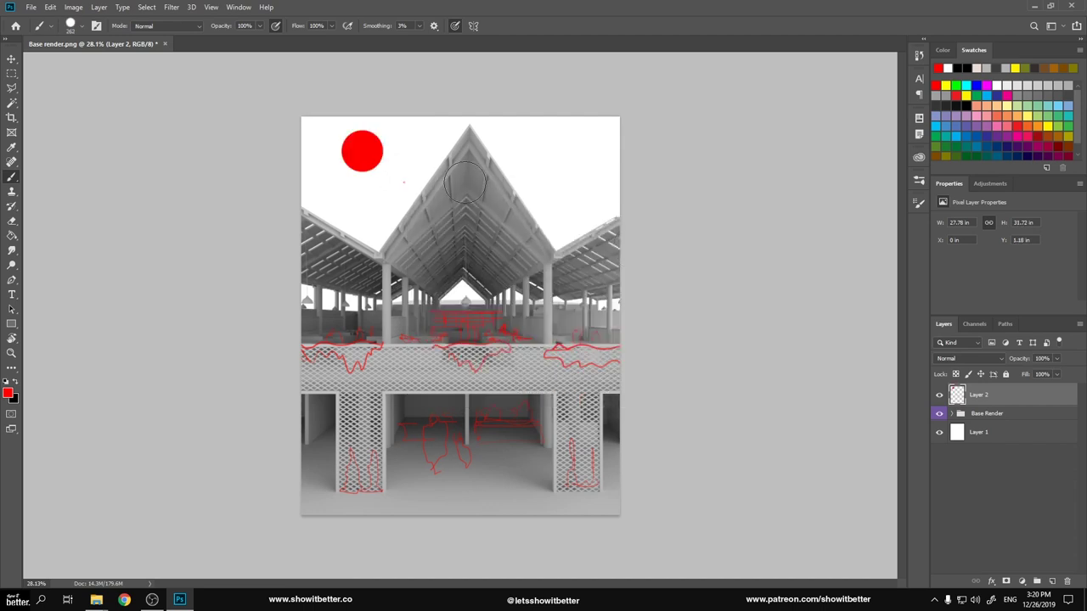
{"action": "scroll", "coordinate": [461, 322], "scroll_direction": "down", "scroll_amount": 1}
{"action": "scroll", "coordinate": [461, 322], "scroll_direction": "up", "scroll_amount": 2}
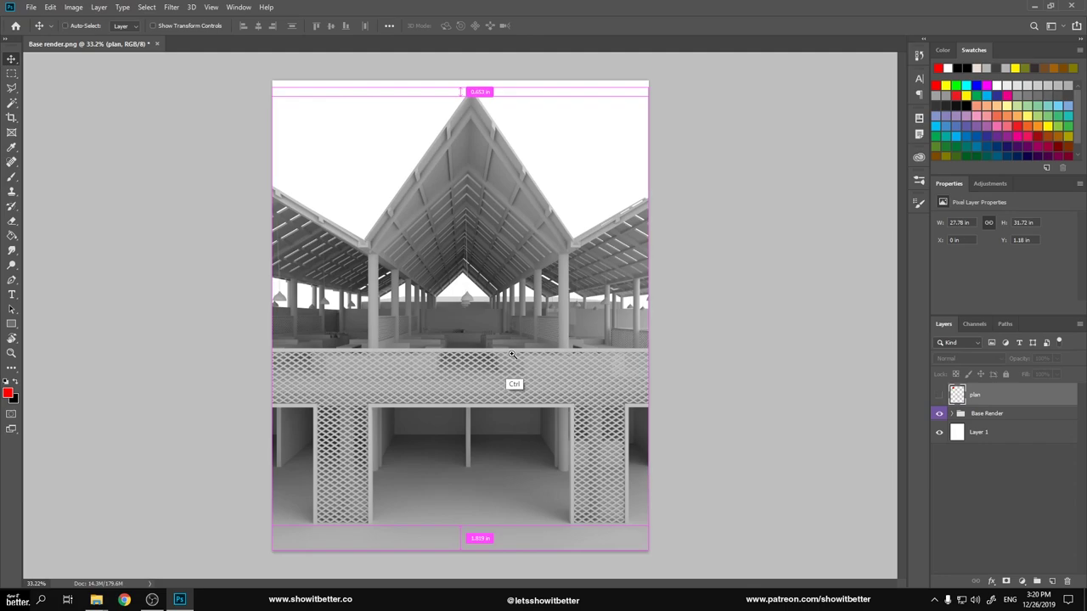
Raise the render's Brightness/Contrast to brightness 150 and contrast -30.
{"action": "scroll", "coordinate": [459, 315], "scroll_direction": "up", "scroll_amount": 3}
{"action": "scroll", "coordinate": [459, 315], "scroll_direction": "down", "scroll_amount": 3}
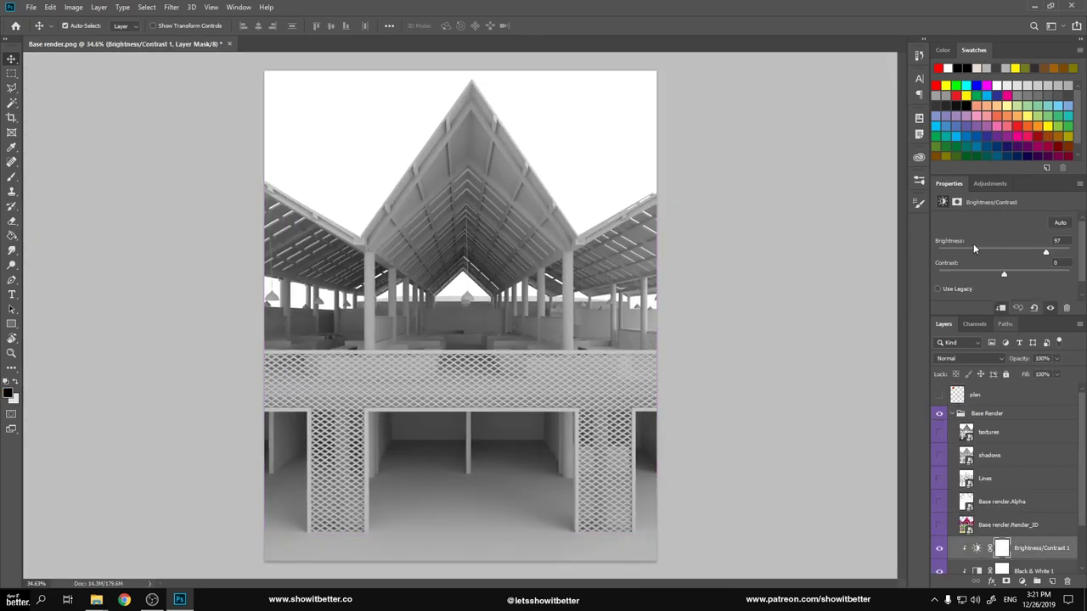
{"action": "left_click_drag", "start_coordinate": [974, 243], "coordinate": [985, 240]}
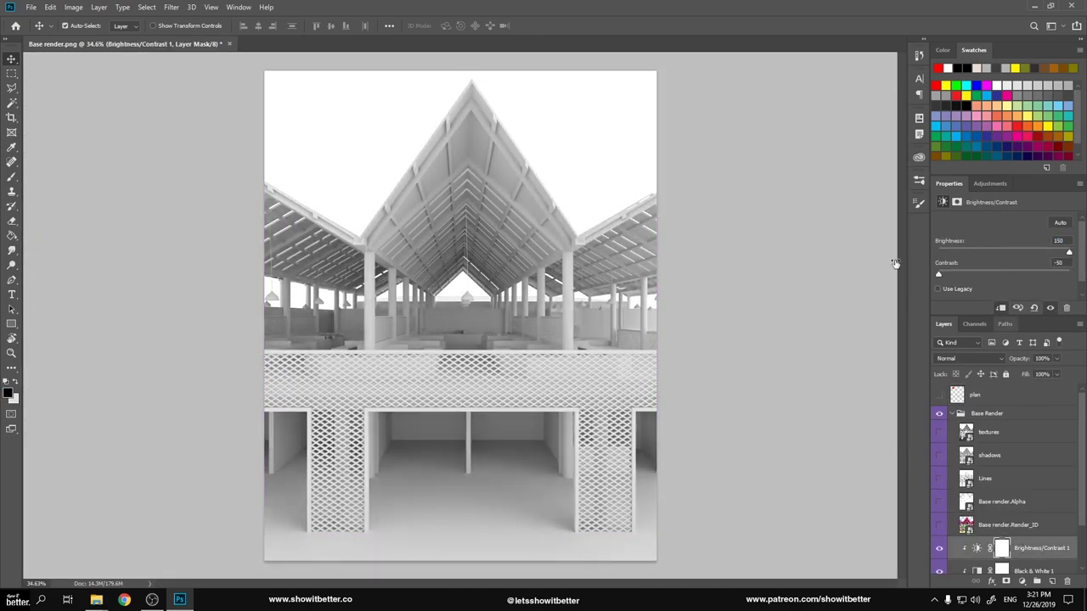
{"action": "left_click_drag", "start_coordinate": [922, 265], "coordinate": [931, 265]}
{"action": "scroll", "coordinate": [587, 324], "scroll_direction": "up", "scroll_amount": 3}
{"action": "scroll", "coordinate": [560, 328], "scroll_direction": "down", "scroll_amount": 4}
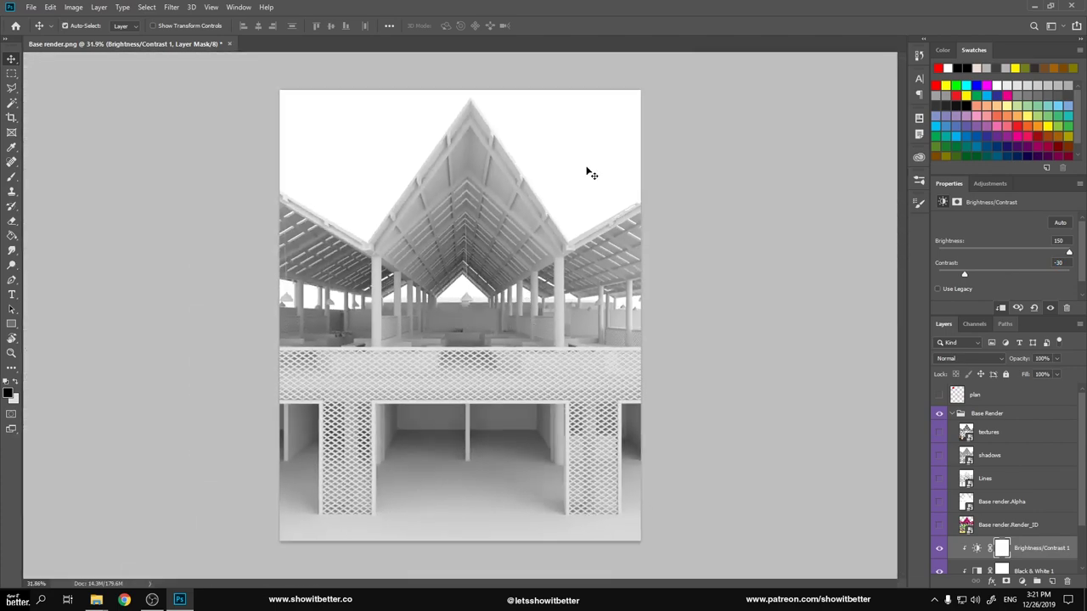
Show the shadows layer, set it to Lighten, and lower its opacity to 50%.
{"action": "left_click", "coordinate": [939, 456]}
{"action": "left_click", "coordinate": [989, 456]}
{"action": "left_click", "coordinate": [968, 358]}
{"action": "left_click", "coordinate": [951, 399]}
{"action": "mouse_move", "coordinate": [1018, 359]}
{"action": "left_mouse_down"}
{"action": "mouse_move", "coordinate": [825, 366]}
{"action": "mouse_move", "coordinate": [846, 369]}
{"action": "left_mouse_up"}
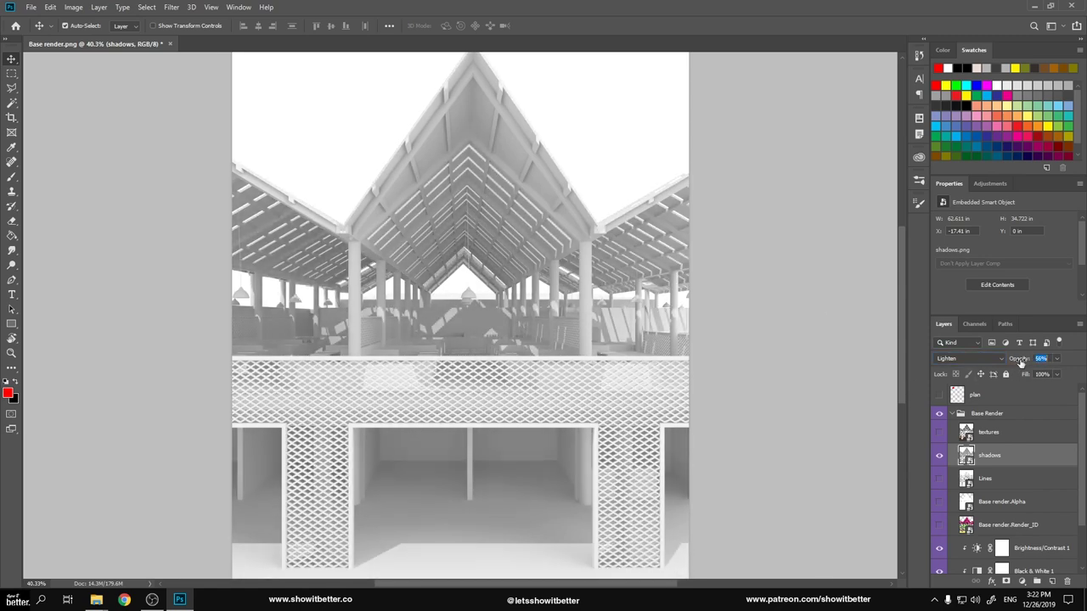
Open the Axonometric Illustrationsss reference image from Diciembre 8 2019 > Base images > Real ones.
{"action": "key", "text": "ctrl+minus"}
{"action": "left_click", "coordinate": [96, 600]}
{"action": "left_click", "coordinate": [56, 544]}
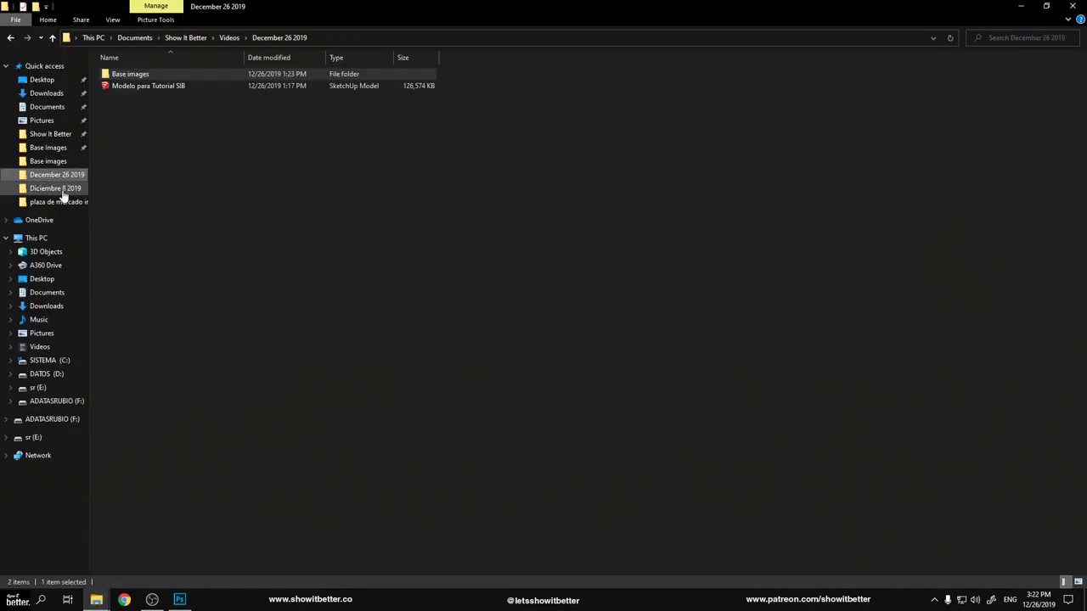
{"action": "left_click", "coordinate": [64, 187]}
{"action": "scroll", "coordinate": [543, 306], "scroll_direction": "down", "scroll_amount": 1}
{"action": "double_click", "coordinate": [655, 94]}
{"action": "double_click", "coordinate": [170, 127]}
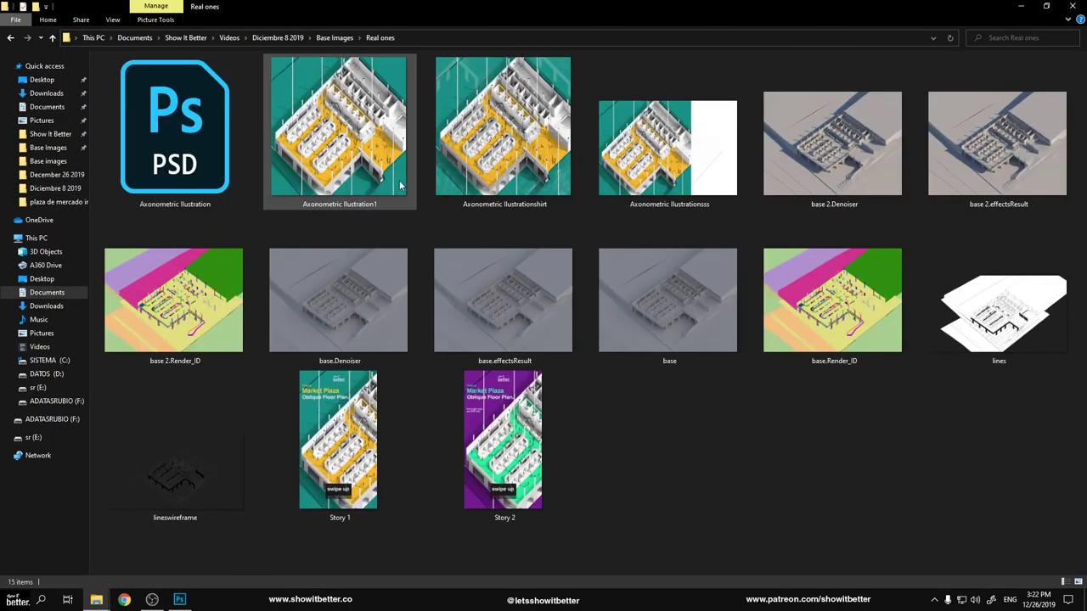
{"action": "double_click", "coordinate": [652, 183]}
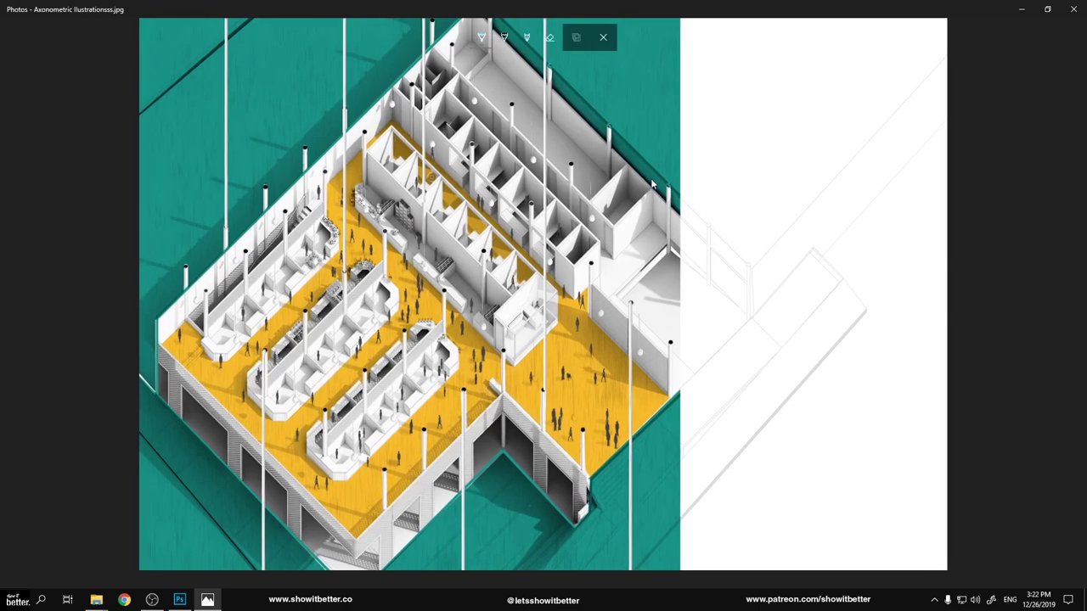
Back in Photoshop, zoom into the render, set shadows opacity to 55%, and show Lines.
{"action": "key", "text": "alt+Tab"}
{"action": "key", "text": "alt+Tab"}
{"action": "left_click_drag", "start_coordinate": [453, 371], "coordinate": [709, 323]}
{"action": "key", "text": "5"}
{"action": "key", "text": "5"}
{"action": "left_click", "coordinate": [939, 480]}
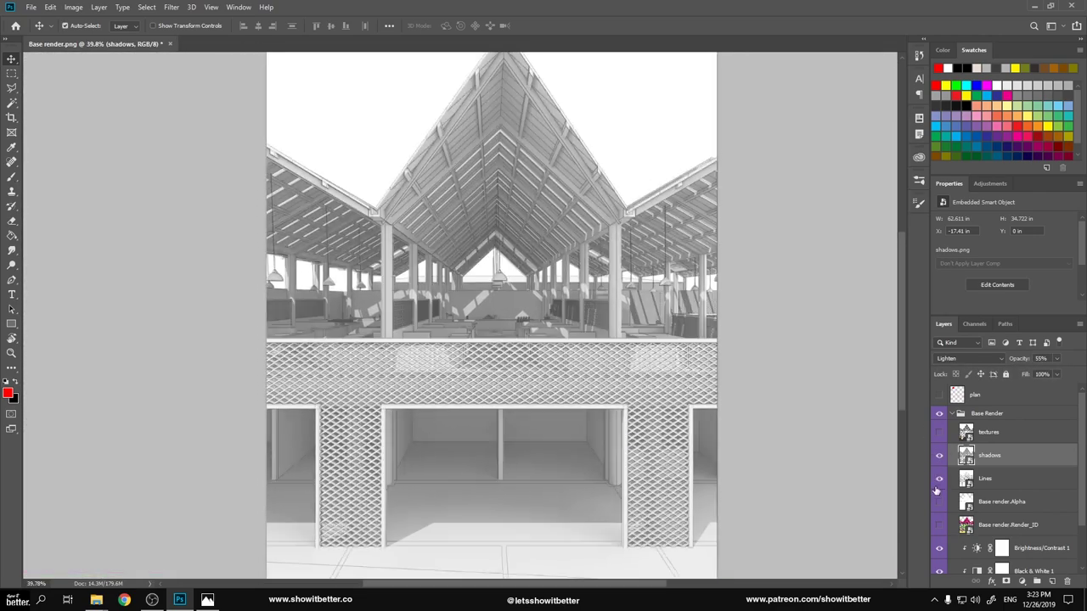
Rasterize the Lines layer into pixels.
{"action": "left_click", "coordinate": [939, 481]}
{"action": "left_click", "coordinate": [939, 481]}
{"action": "right_click", "coordinate": [985, 478]}
{"action": "left_click", "coordinate": [976, 204]}
Select the patterned floor by its ID colour on the Render_ID pass.
{"action": "left_click", "coordinate": [939, 480]}
{"action": "left_click", "coordinate": [940, 433]}
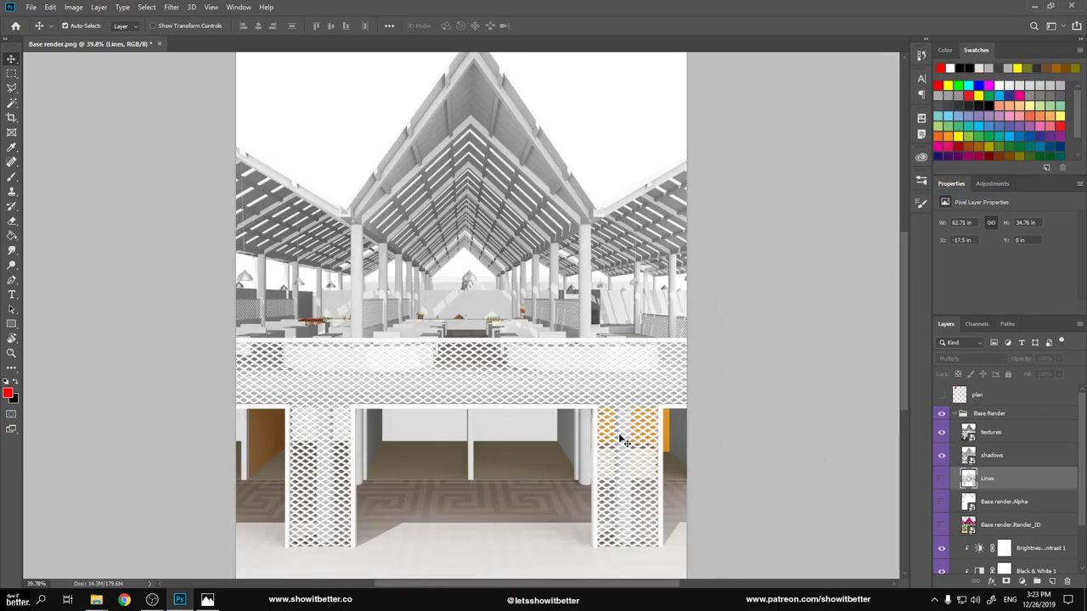
{"action": "left_click_drag", "start_coordinate": [646, 408], "coordinate": [602, 419]}
{"action": "left_click", "coordinate": [601, 418]}
{"action": "scroll", "coordinate": [601, 419], "scroll_direction": "up", "scroll_amount": 5}
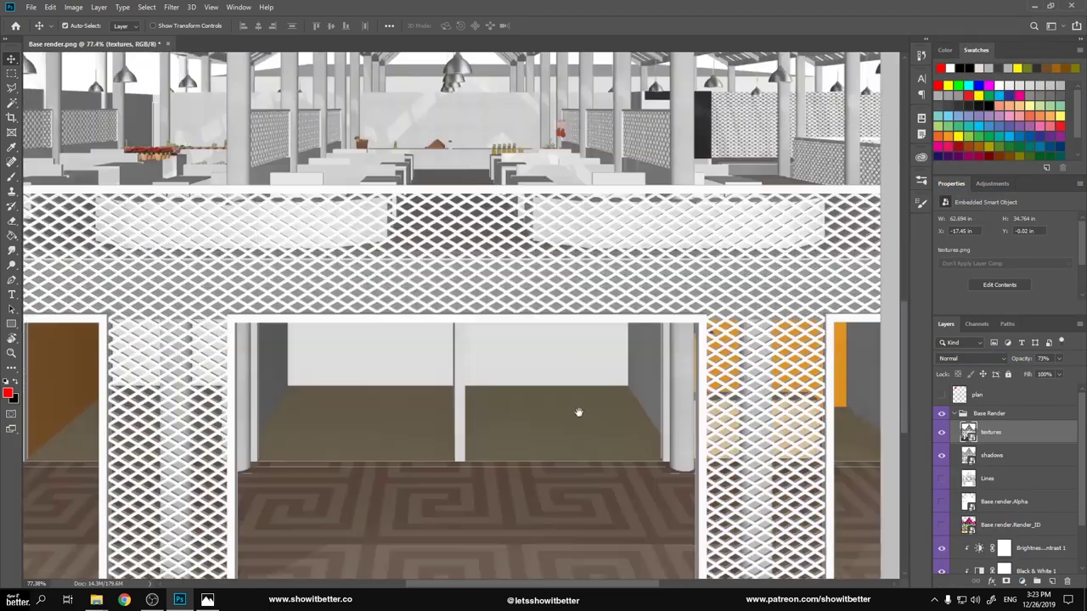
{"action": "scroll", "coordinate": [577, 413], "scroll_direction": "down", "scroll_amount": 5}
{"action": "left_click", "coordinate": [941, 433]}
{"action": "left_click", "coordinate": [941, 527]}
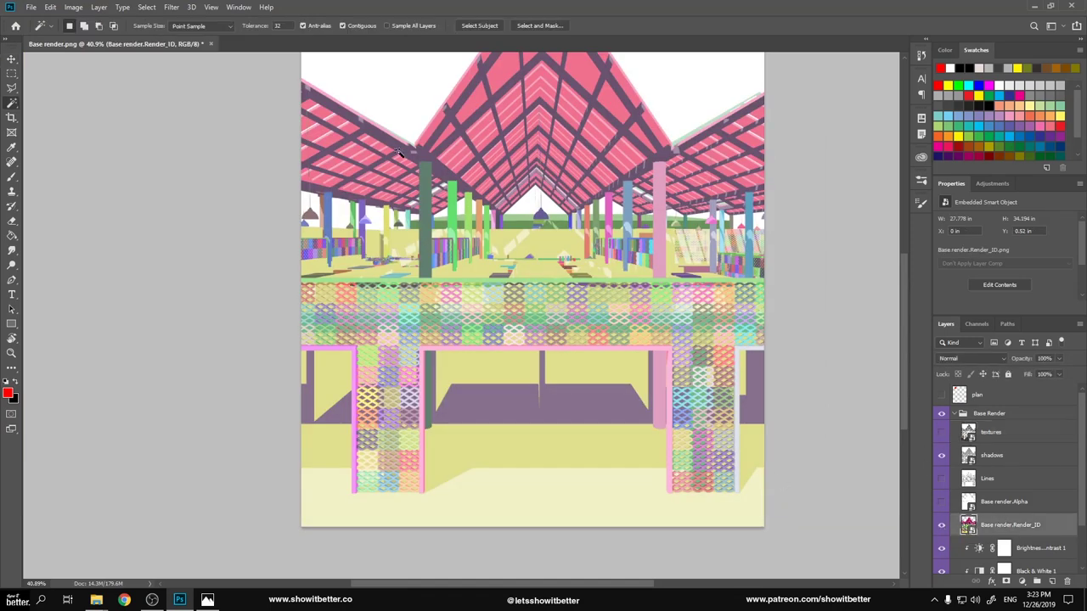
{"action": "left_click", "coordinate": [941, 528]}
{"action": "left_click", "coordinate": [941, 432]}
{"action": "left_click", "coordinate": [993, 433]}
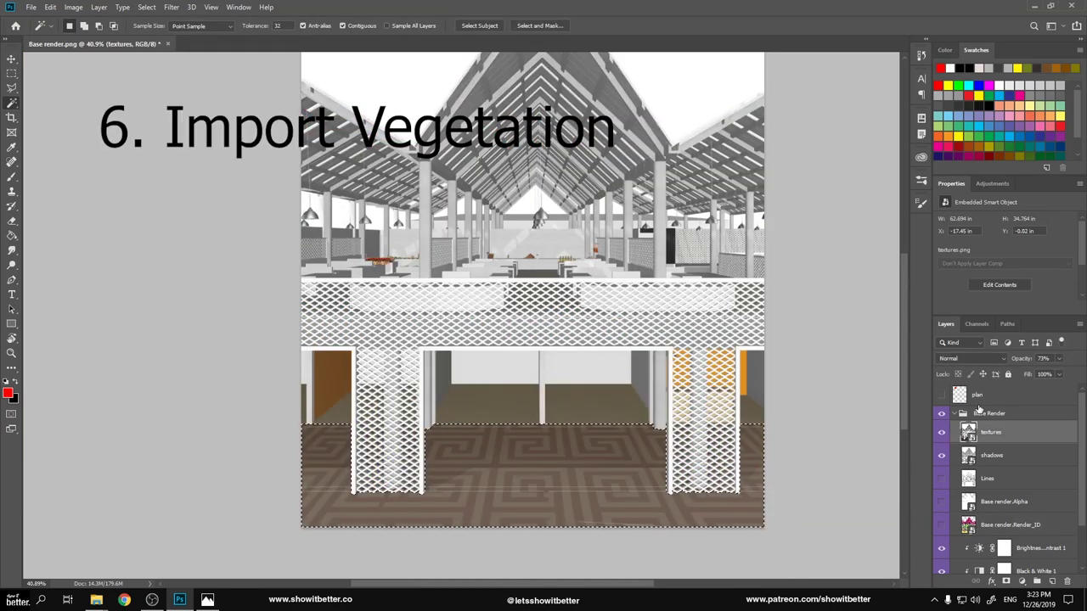
Add a Black & White adjustment to floor Layer 2 and blend it Multiply at 33%.
{"action": "left_click", "coordinate": [941, 457]}
{"action": "scroll", "coordinate": [595, 457], "scroll_direction": "up", "scroll_amount": 1}
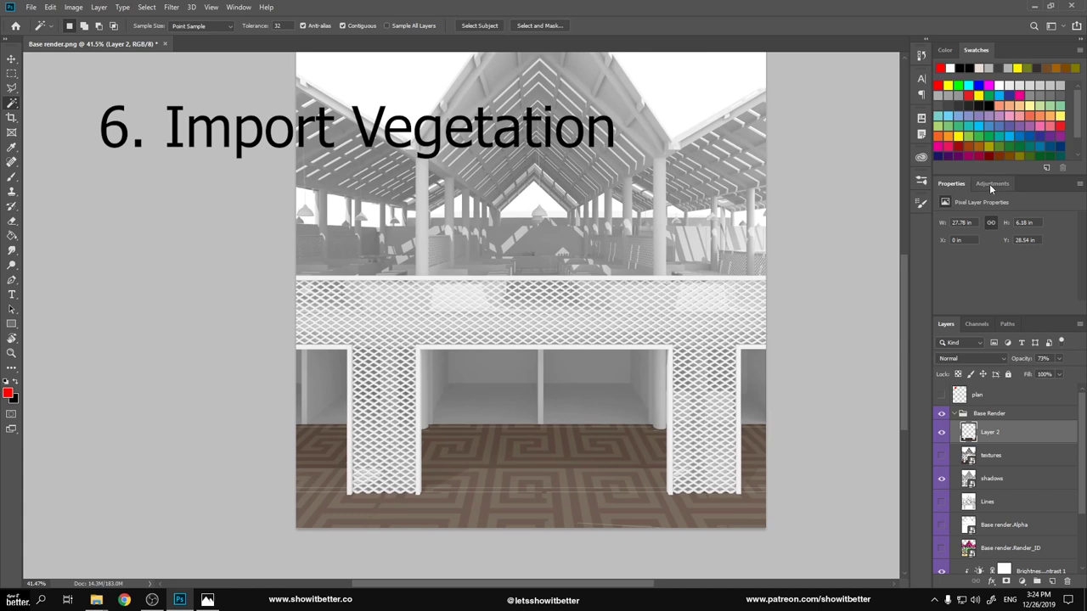
{"action": "left_click", "coordinate": [992, 183]}
{"action": "left_click", "coordinate": [988, 231]}
{"action": "left_click", "coordinate": [991, 455]}
{"action": "left_click_drag", "start_coordinate": [1023, 358], "coordinate": [818, 374]}
{"action": "left_click", "coordinate": [973, 358]}
{"action": "left_click", "coordinate": [976, 348]}
{"action": "left_click_drag", "start_coordinate": [1023, 359], "coordinate": [841, 363]}
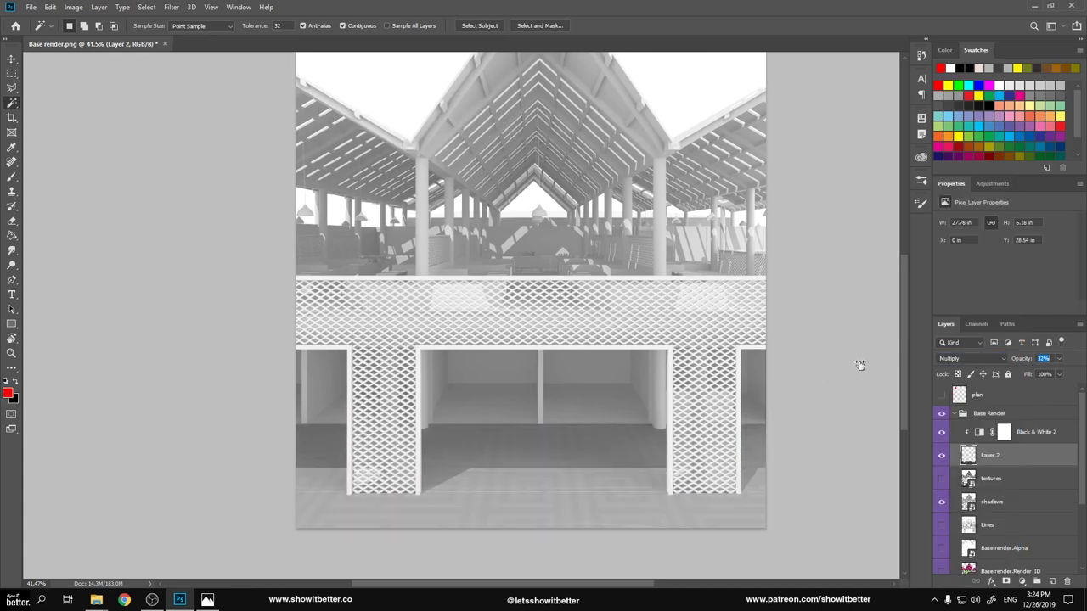
Show the textures layer and toggle passes to compare the grey floor result.
{"action": "key", "text": "v"}
{"action": "scroll", "coordinate": [543, 305], "scroll_direction": "down", "scroll_amount": 3}
{"action": "scroll", "coordinate": [619, 340], "scroll_direction": "up", "scroll_amount": 3}
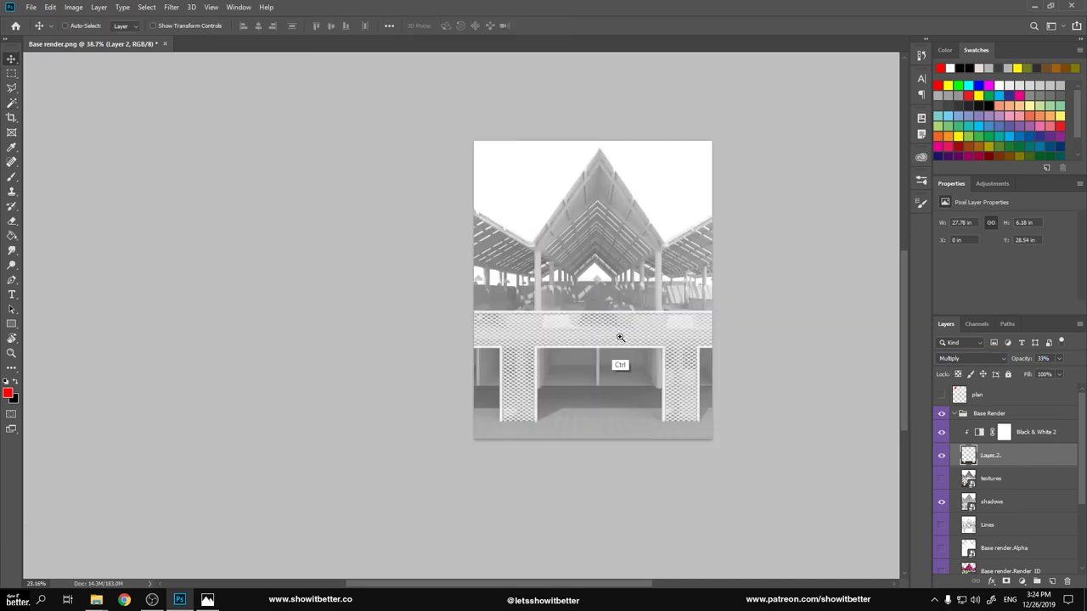
{"action": "scroll", "coordinate": [648, 314], "scroll_direction": "down", "scroll_amount": 1}
{"action": "left_click", "coordinate": [991, 479]}
{"action": "left_click", "coordinate": [941, 478]}
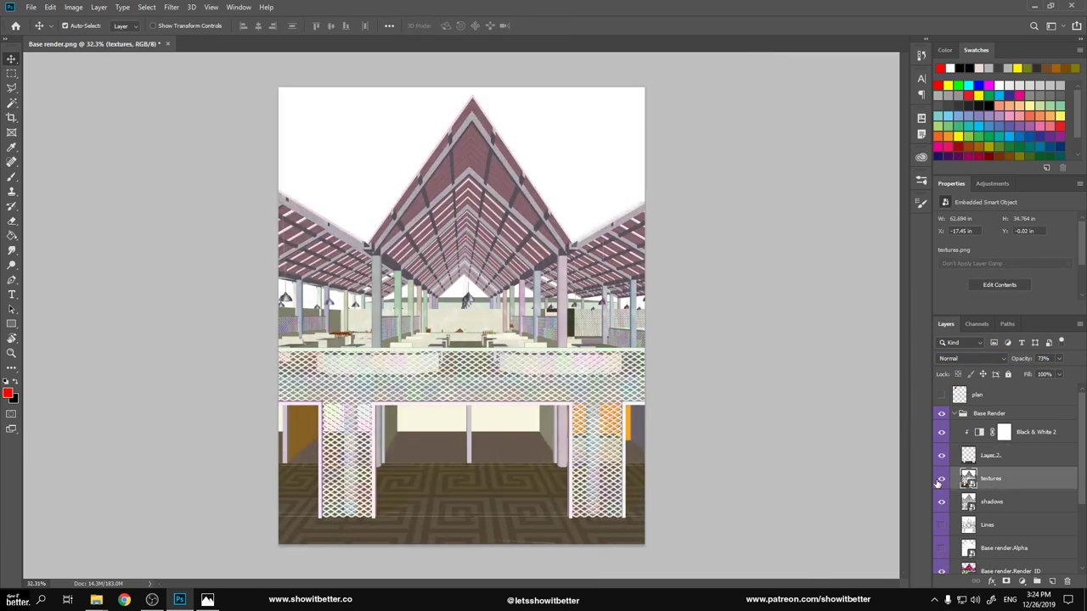
{"action": "left_click", "coordinate": [941, 455]}
{"action": "scroll", "coordinate": [697, 445], "scroll_direction": "up", "scroll_amount": 1}
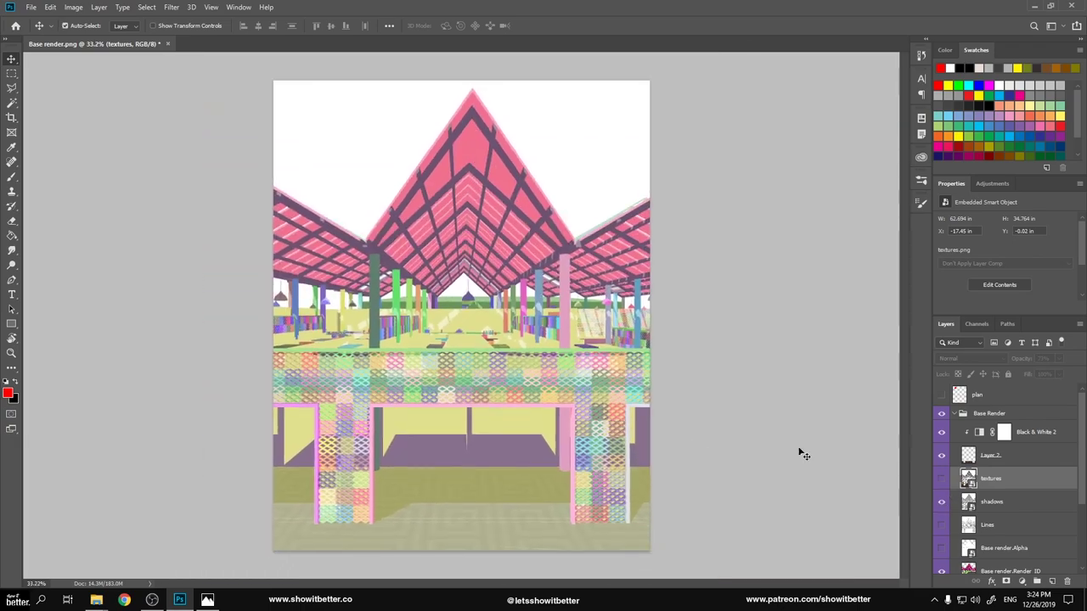
{"action": "scroll", "coordinate": [1002, 493], "scroll_direction": "down", "scroll_amount": 1}
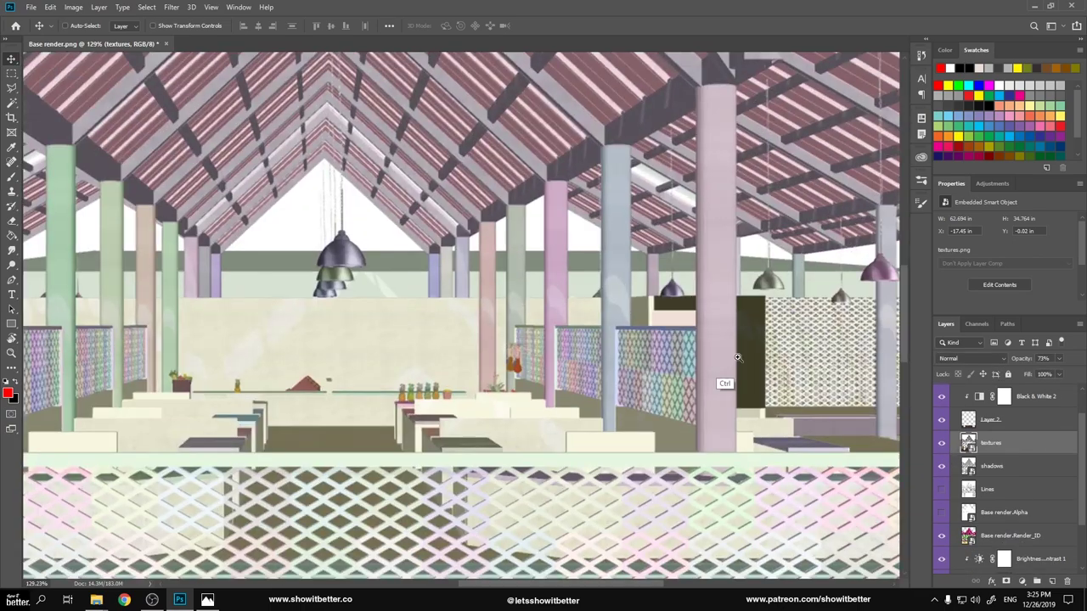
{"action": "scroll", "coordinate": [599, 195], "scroll_direction": "down", "scroll_amount": 5}
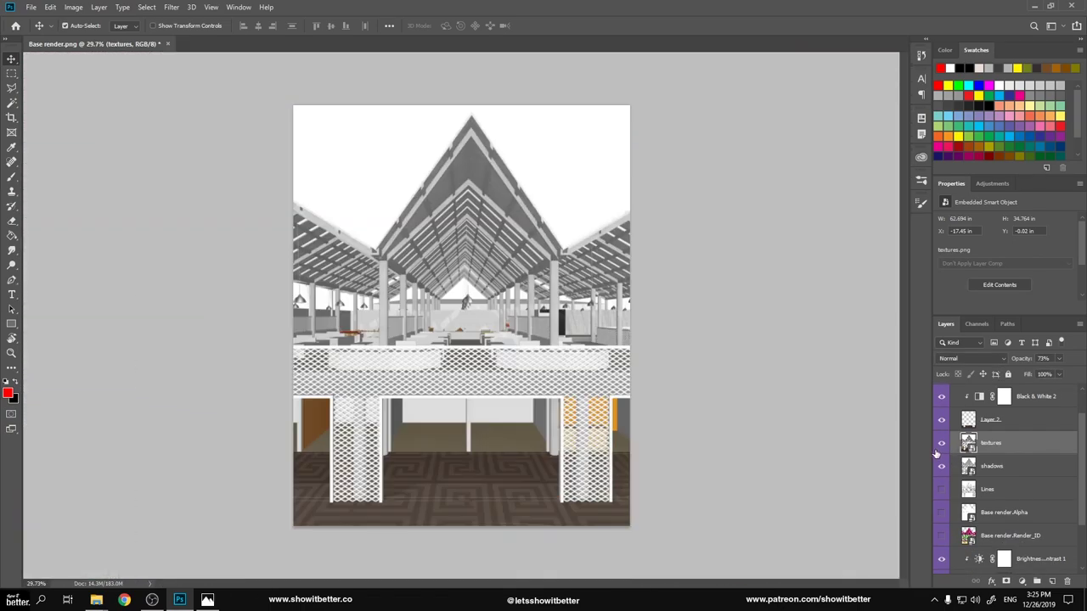
Hide textures, show the Lines layer and fade it to 20% opacity.
{"action": "left_click", "coordinate": [941, 442]}
{"action": "left_click", "coordinate": [941, 490]}
{"action": "scroll", "coordinate": [636, 493], "scroll_direction": "up", "scroll_amount": 5}
{"action": "scroll", "coordinate": [595, 476], "scroll_direction": "down", "scroll_amount": 5}
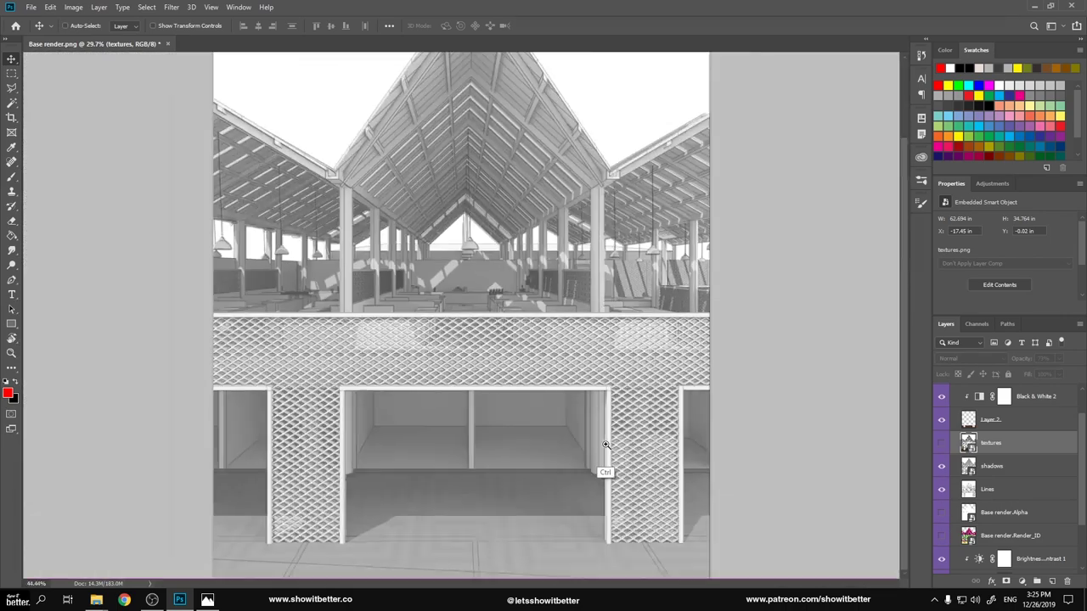
{"action": "left_click_drag", "start_coordinate": [999, 365], "coordinate": [933, 369]}
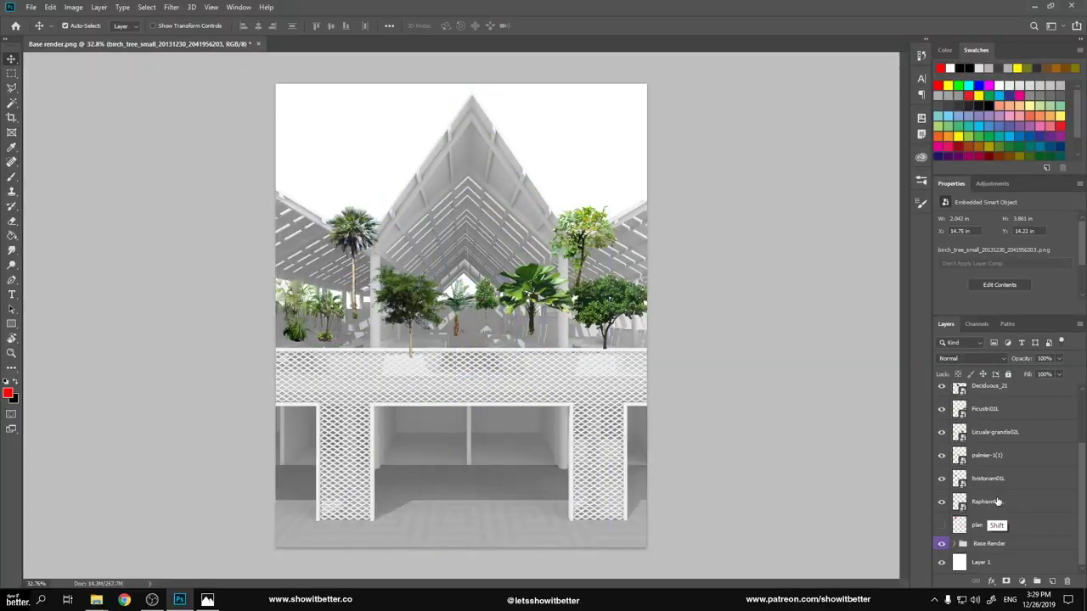
Expand the Vegetation group and place an ivy cutout from the vegetation images folder.
{"action": "left_click", "coordinate": [948, 391]}
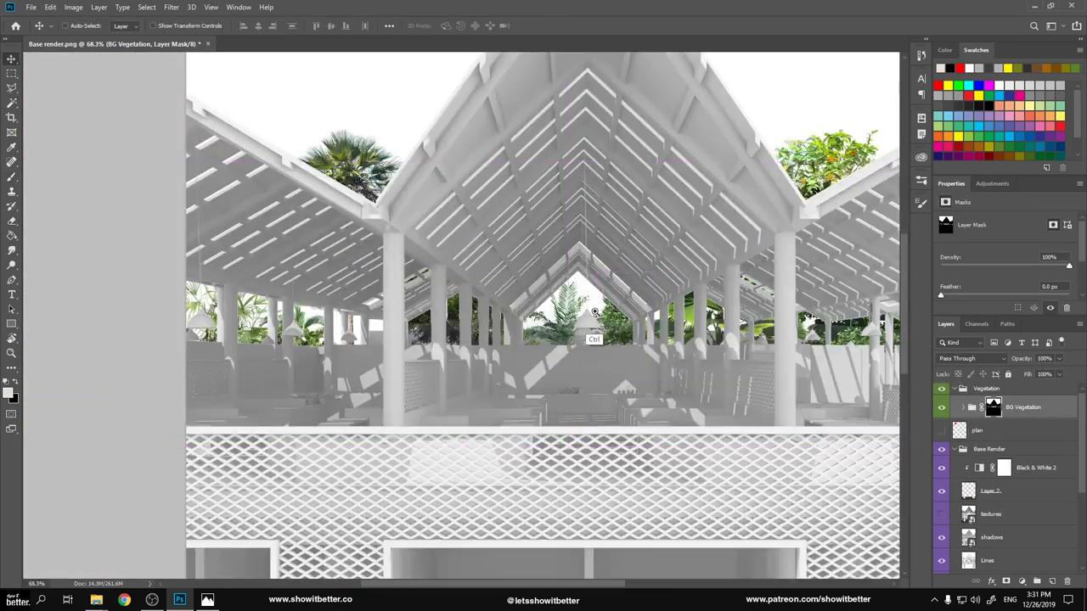
{"action": "key", "text": "alt+Tab"}
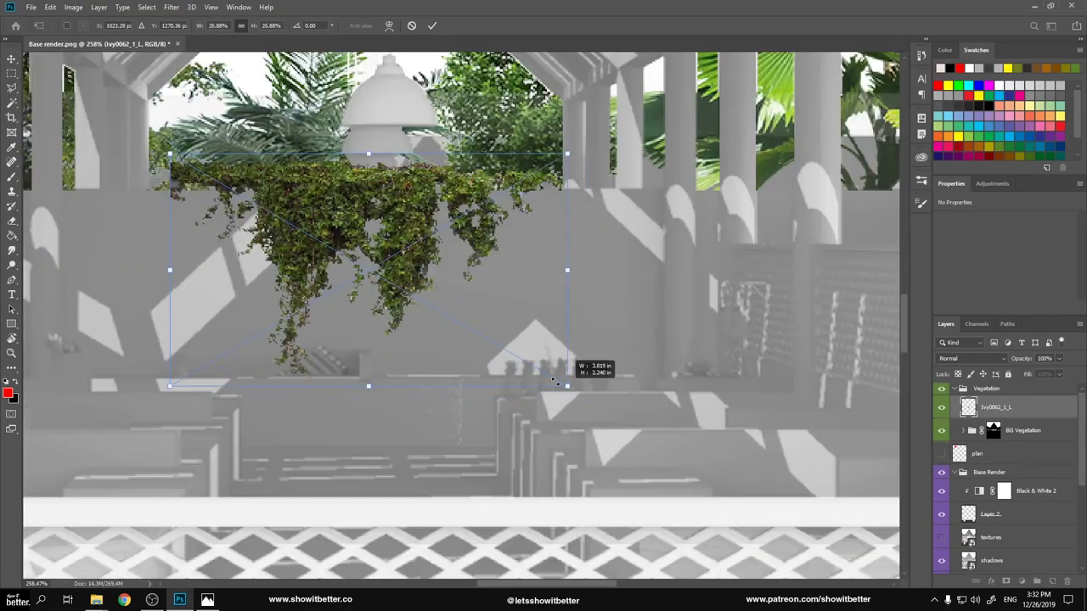
{"action": "left_click_drag", "start_coordinate": [578, 365], "coordinate": [391, 336]}
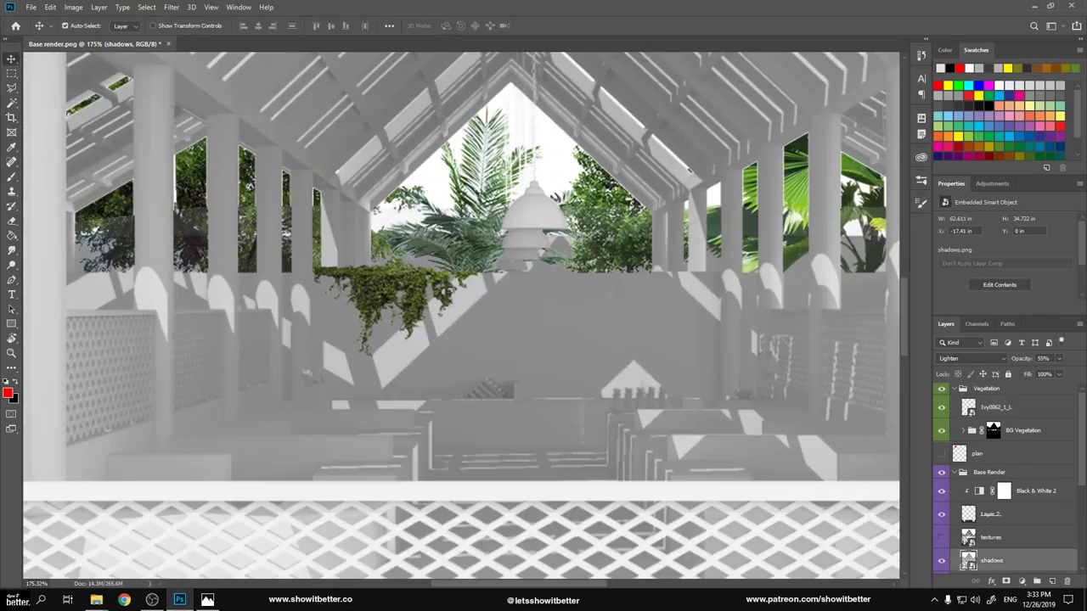
{"action": "key", "text": "super"}
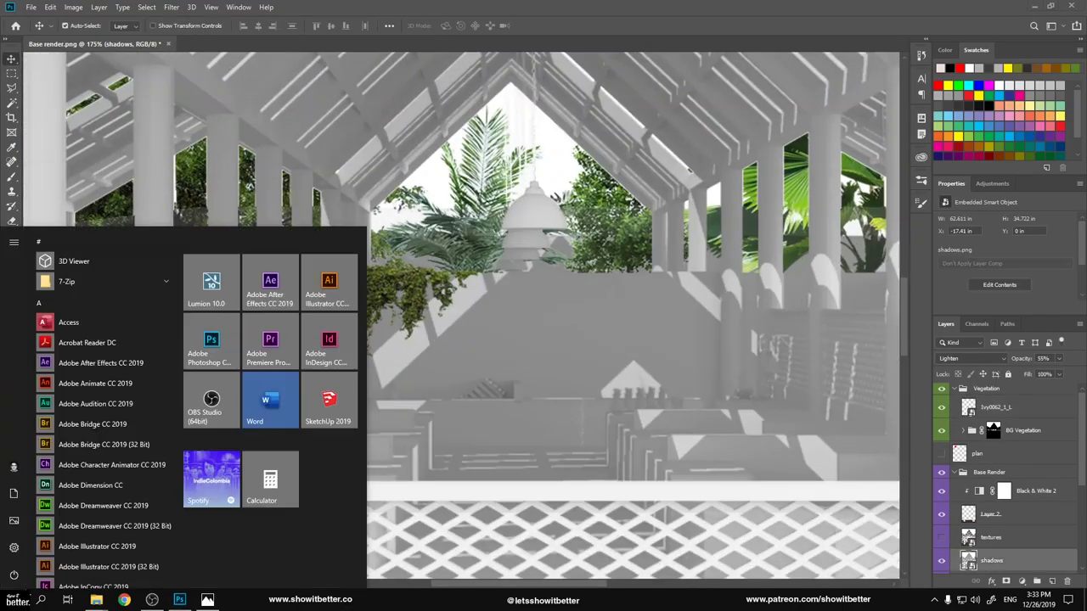
{"action": "scroll", "coordinate": [85, 408], "scroll_direction": "down", "scroll_amount": 10}
{"action": "scroll", "coordinate": [85, 417], "scroll_direction": "up", "scroll_amount": 15}
Place the potted snake plant and shift it right onto the ledge.
{"action": "left_click", "coordinate": [113, 420]}
{"action": "scroll", "coordinate": [106, 408], "scroll_direction": "down", "scroll_amount": 15}
{"action": "left_click", "coordinate": [179, 601]}
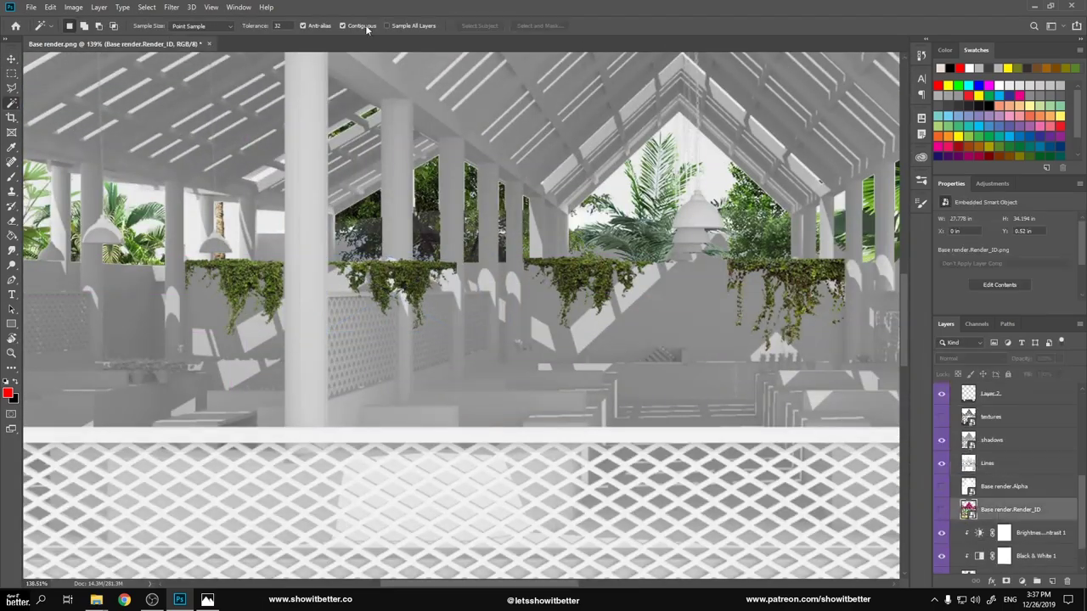
{"action": "scroll", "coordinate": [936, 414], "scroll_direction": "up", "scroll_amount": 5}
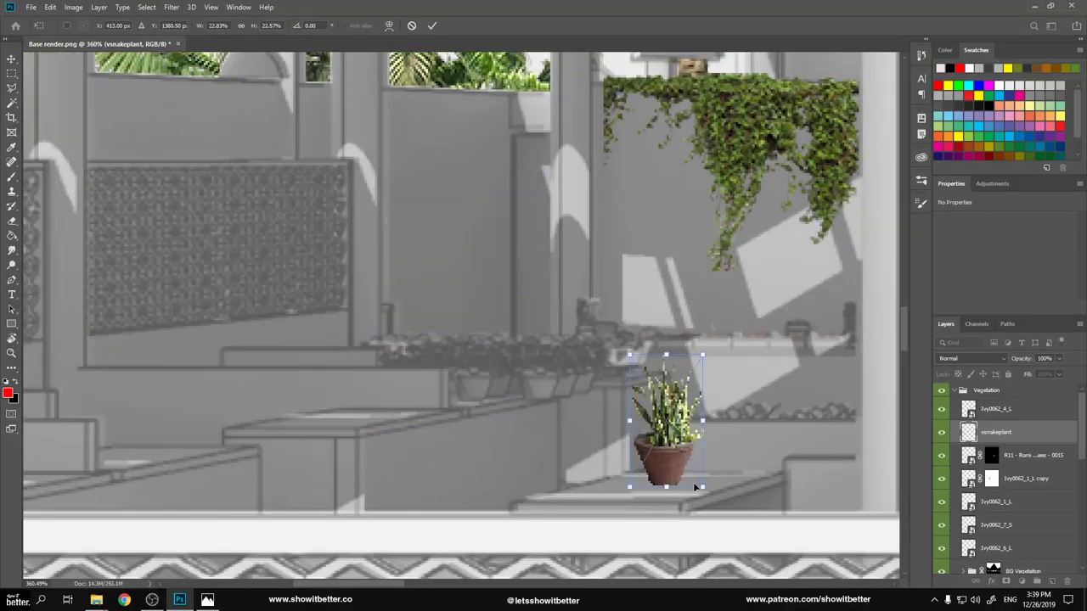
{"action": "left_click_drag", "start_coordinate": [688, 432], "coordinate": [705, 431]}
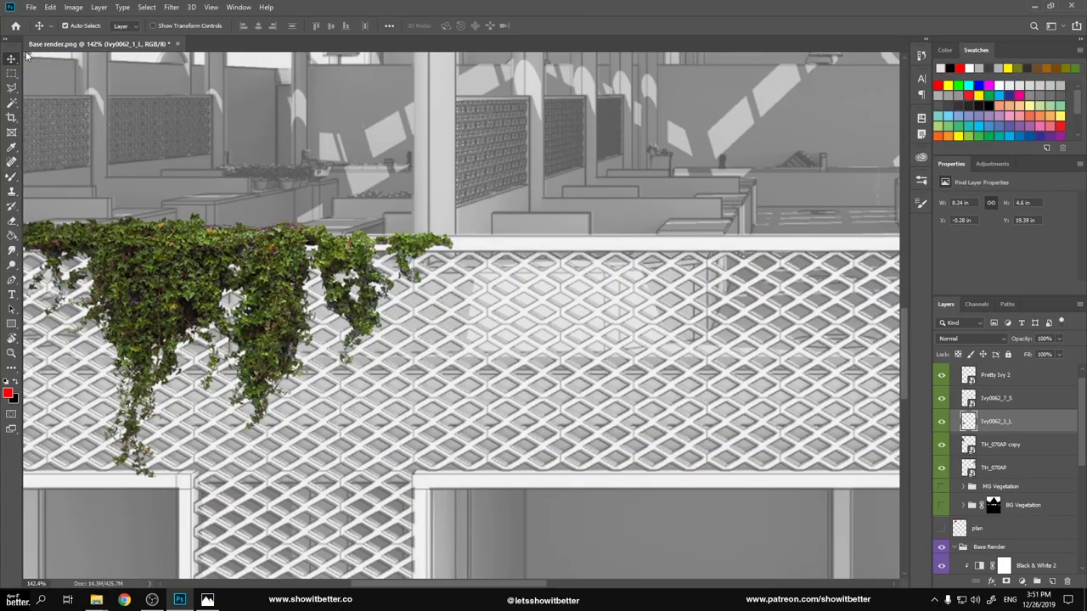
{"action": "right_click", "coordinate": [298, 278]}
Clone Stamp the left parapet ivy a little further to the right.
{"action": "scroll", "coordinate": [450, 446], "scroll_direction": "down", "scroll_amount": 5}
{"action": "key", "text": "Return"}
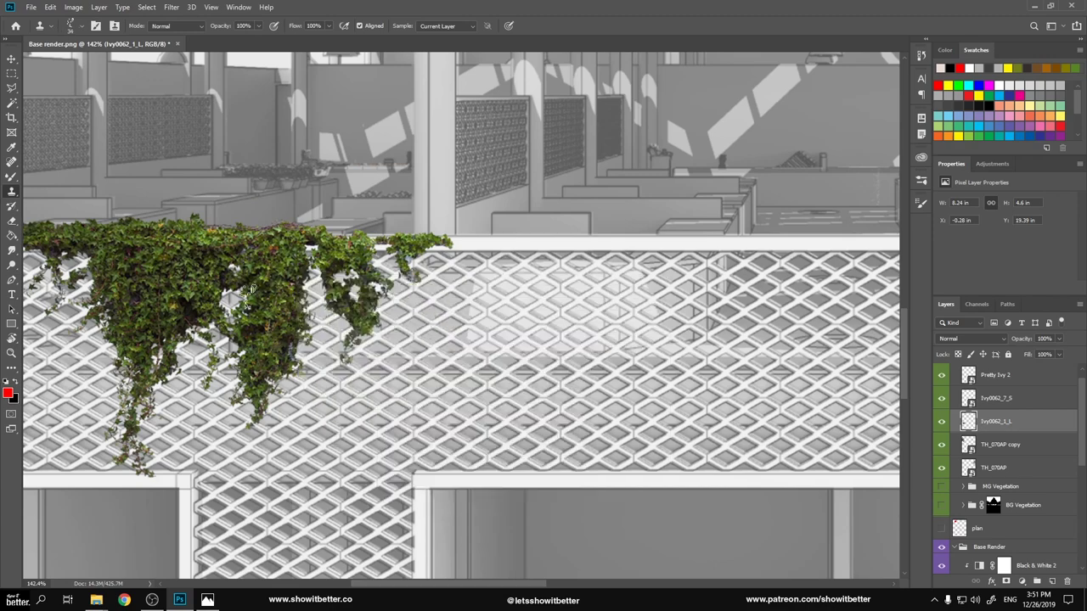
{"action": "left_click_drag", "start_coordinate": [490, 265], "coordinate": [513, 283]}
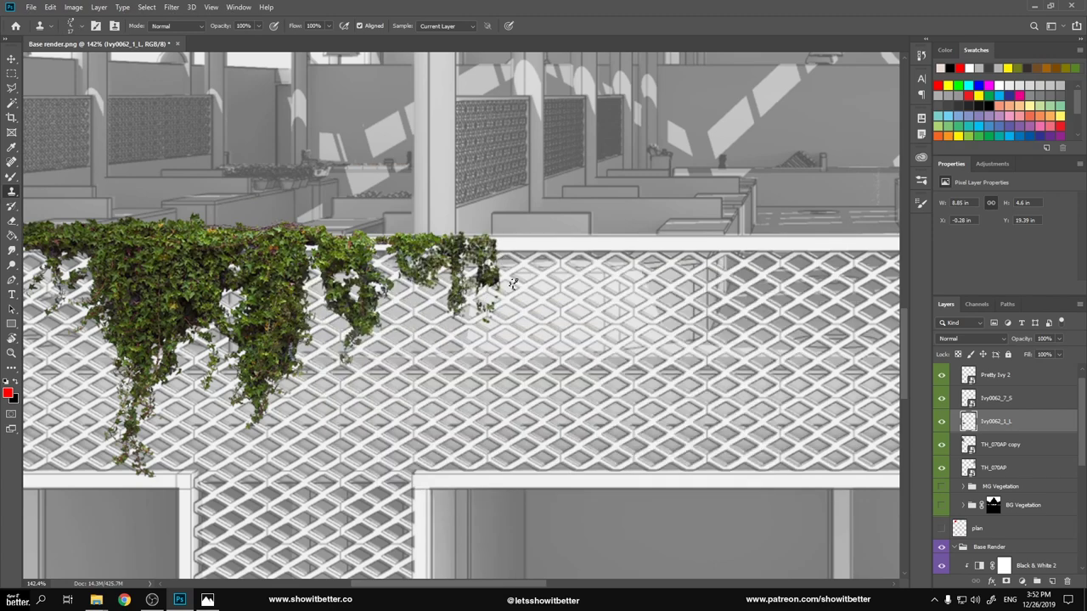
{"action": "scroll", "coordinate": [482, 231], "scroll_direction": "up", "scroll_amount": 1}
{"action": "key", "text": "ctrl+0"}
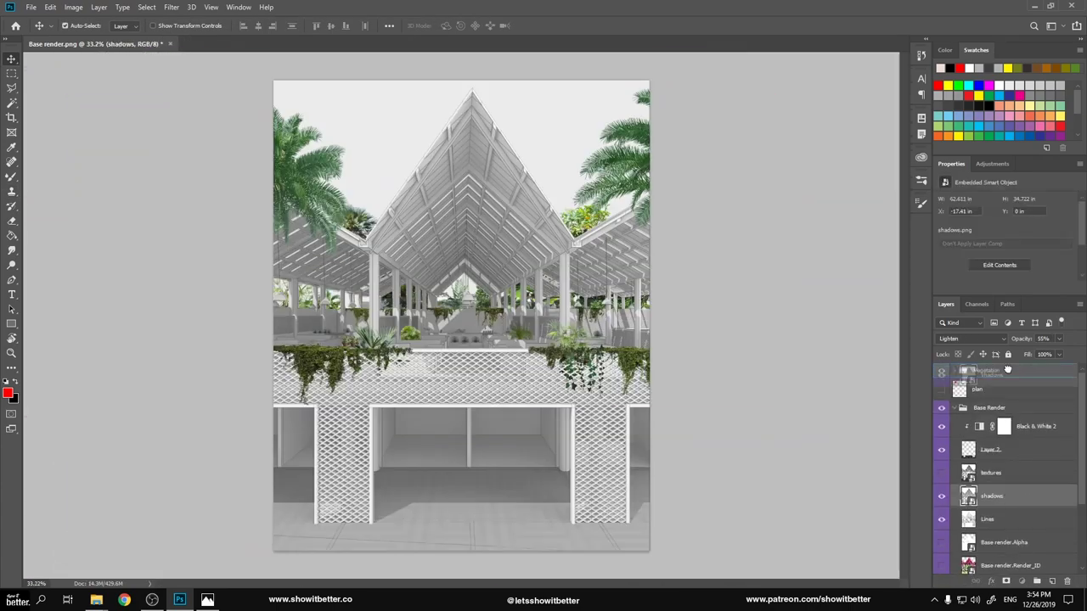
Move the shadows layer to the top of the stack and rasterize it.
{"action": "left_click", "coordinate": [973, 338]}
{"action": "left_click", "coordinate": [966, 367]}
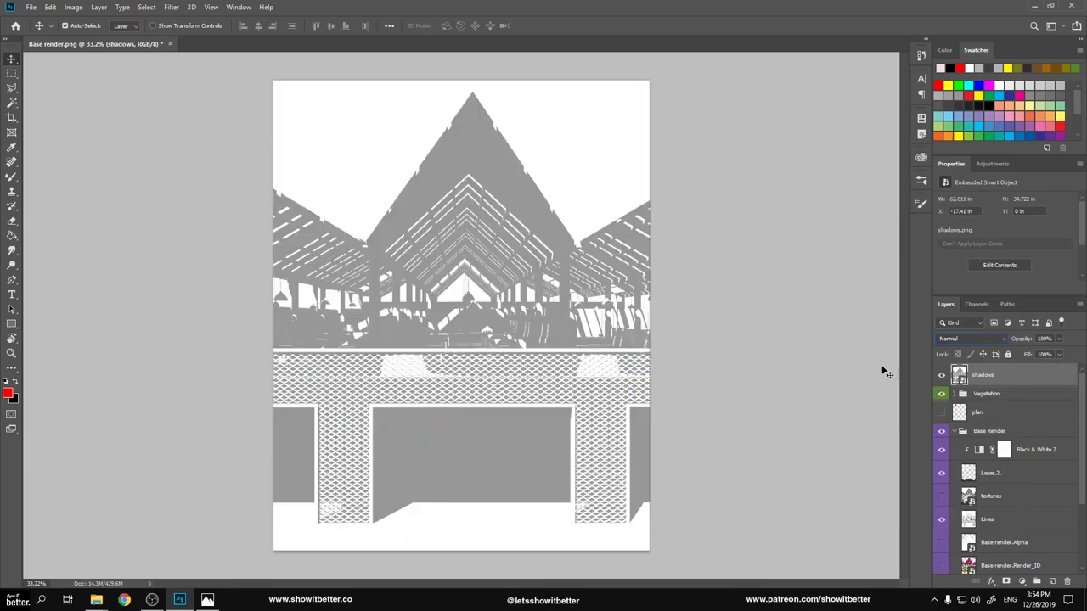
{"action": "right_click", "coordinate": [998, 374]}
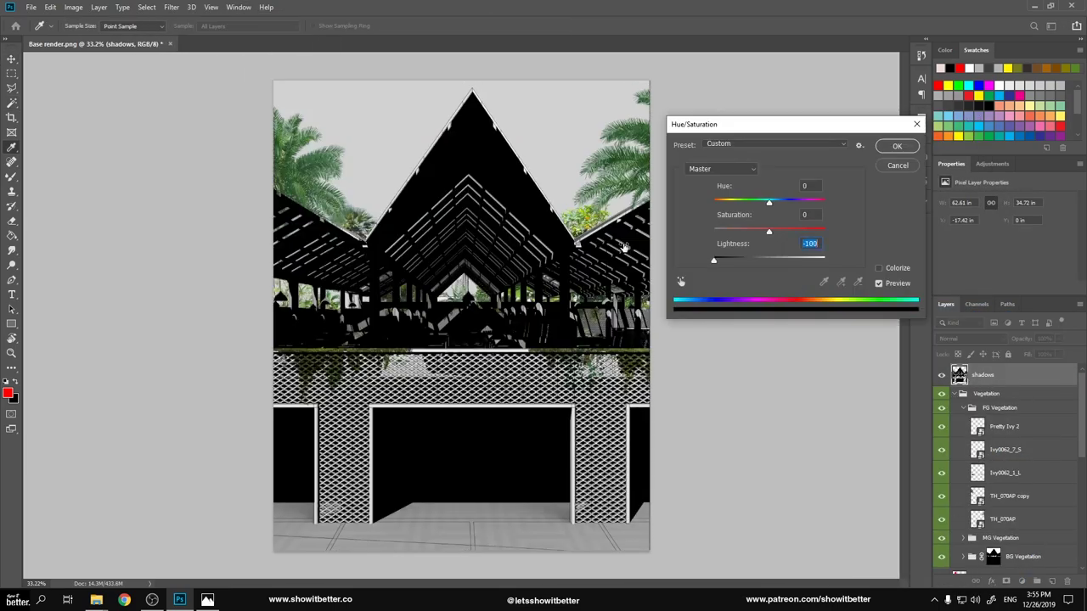
{"action": "key", "text": "Return"}
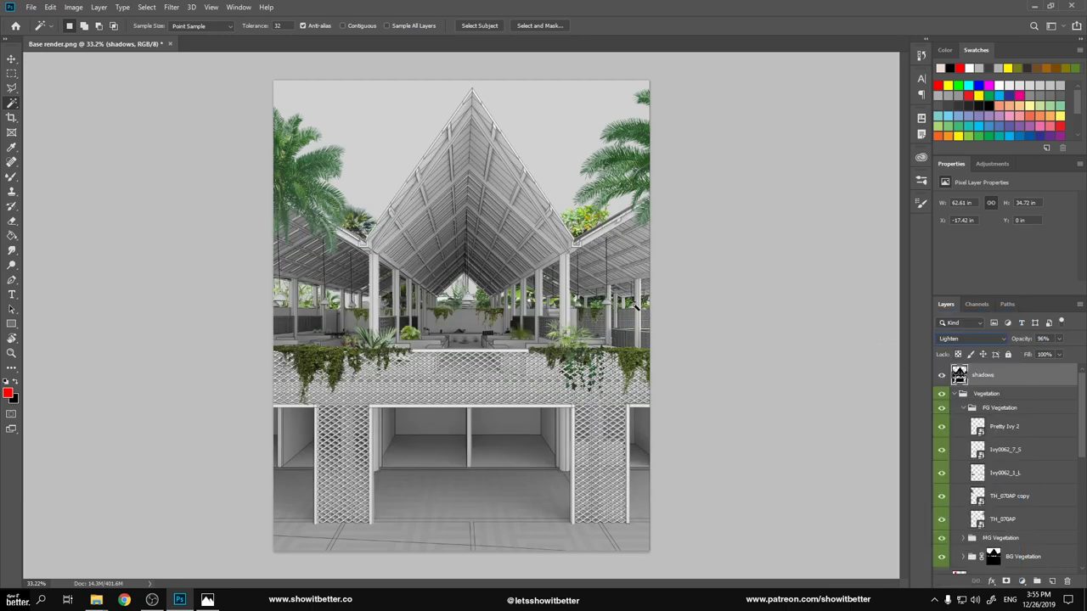
Blend the shadows layer in Soft Light at 83% and lock it.
{"action": "key", "text": "v"}
{"action": "left_click", "coordinate": [968, 338]}
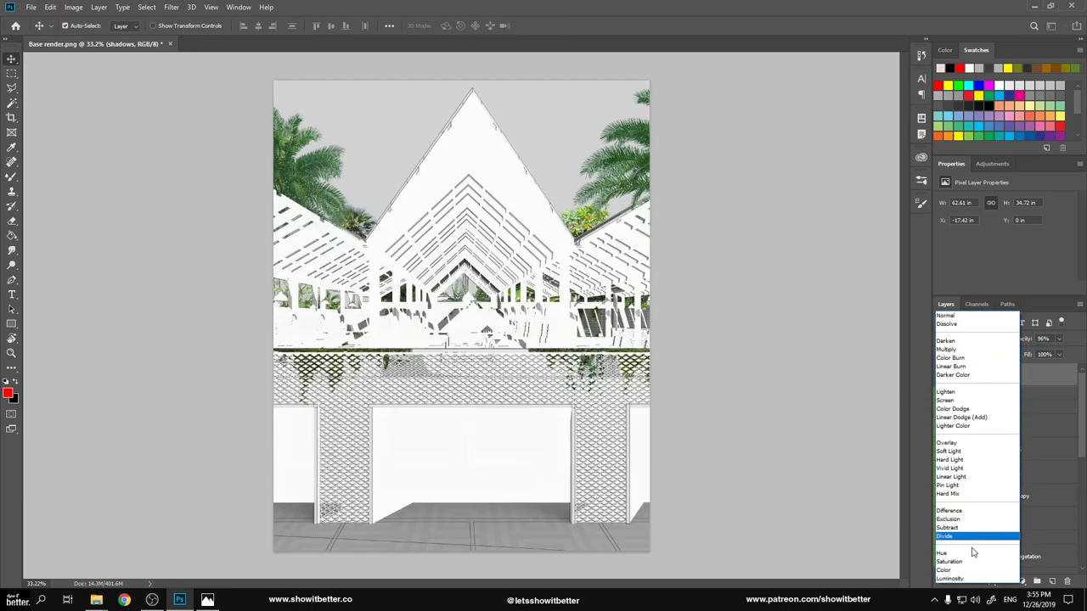
{"action": "left_click", "coordinate": [973, 355]}
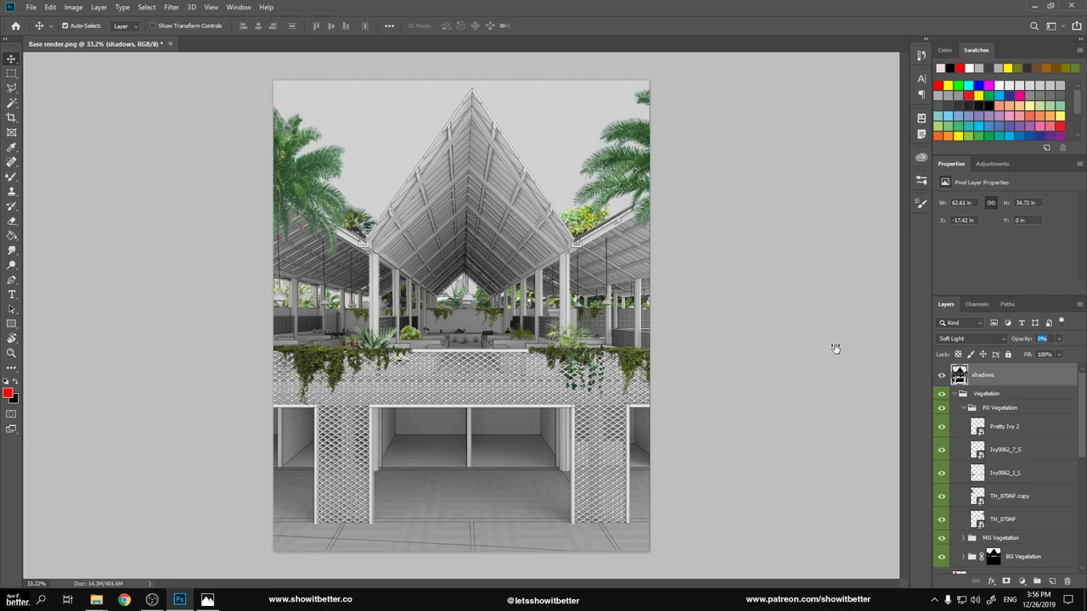
{"action": "scroll", "coordinate": [979, 493], "scroll_direction": "down", "scroll_amount": 10}
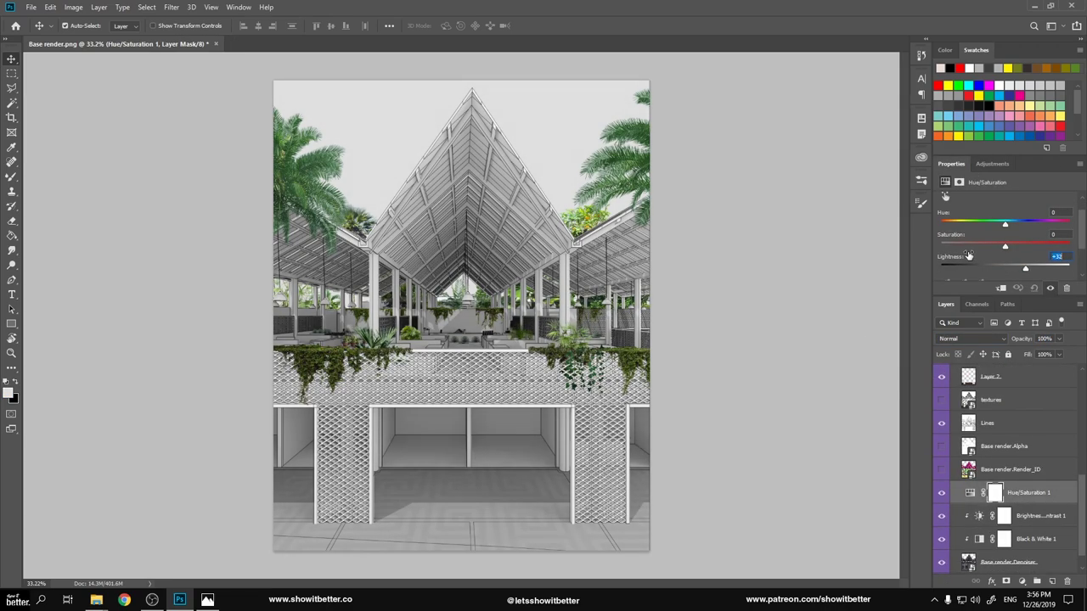
{"action": "scroll", "coordinate": [949, 433], "scroll_direction": "up", "scroll_amount": 3}
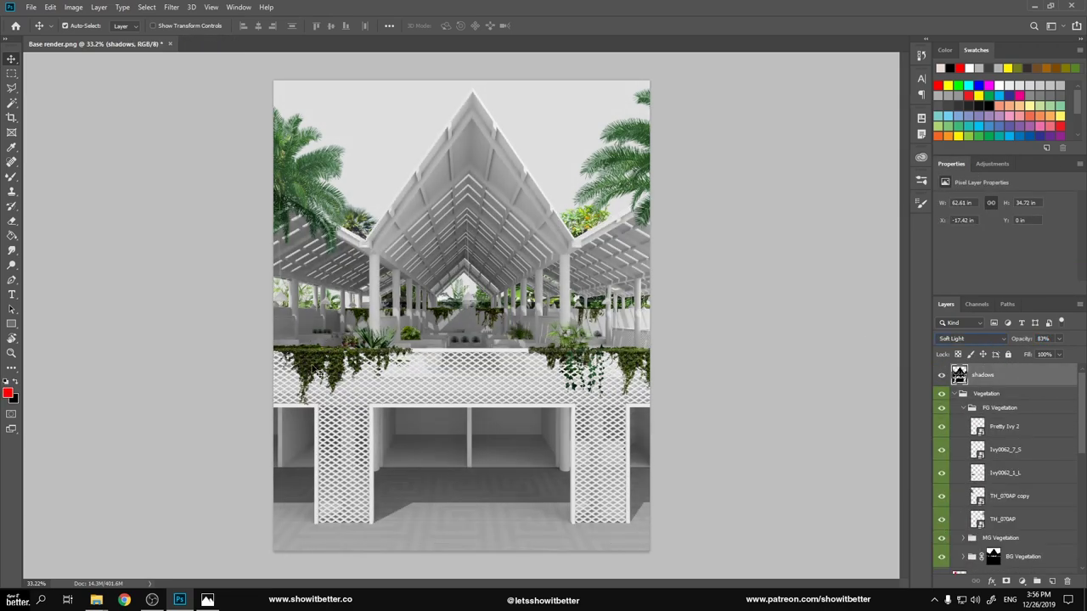
{"action": "scroll", "coordinate": [388, 377], "scroll_direction": "down", "scroll_amount": 1}
{"action": "left_click", "coordinate": [1008, 355]}
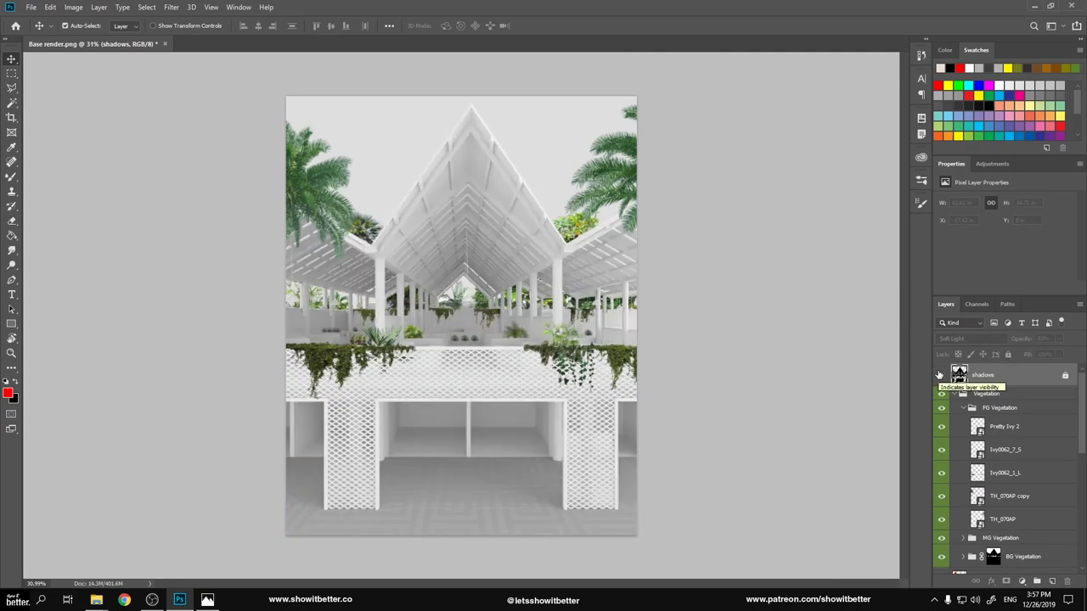
{"action": "scroll", "coordinate": [600, 324], "scroll_direction": "up", "scroll_amount": 10}
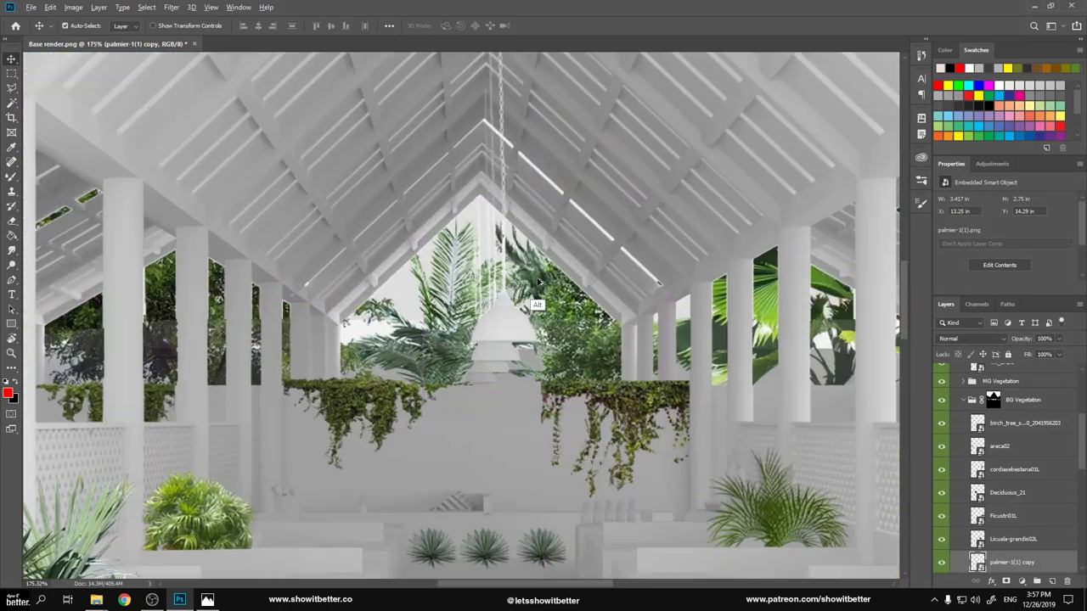
Move the ivy down along the front railing and lighten it with Ctrl+U.
{"action": "scroll", "coordinate": [462, 314], "scroll_direction": "down", "scroll_amount": 5}
{"action": "left_click_drag", "start_coordinate": [509, 475], "coordinate": [501, 514]}
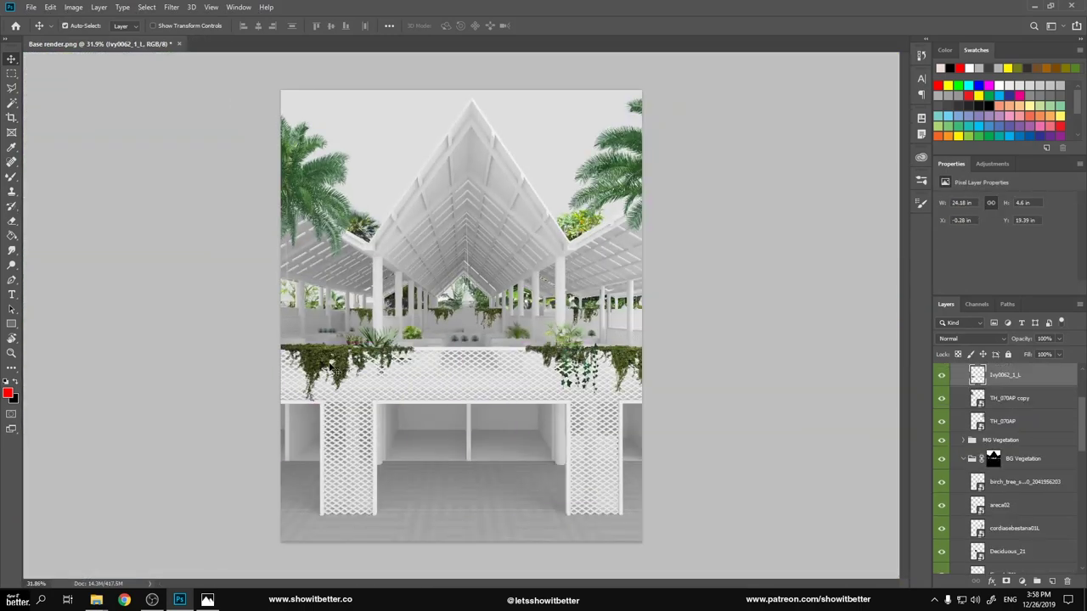
{"action": "key", "text": "ctrl+u"}
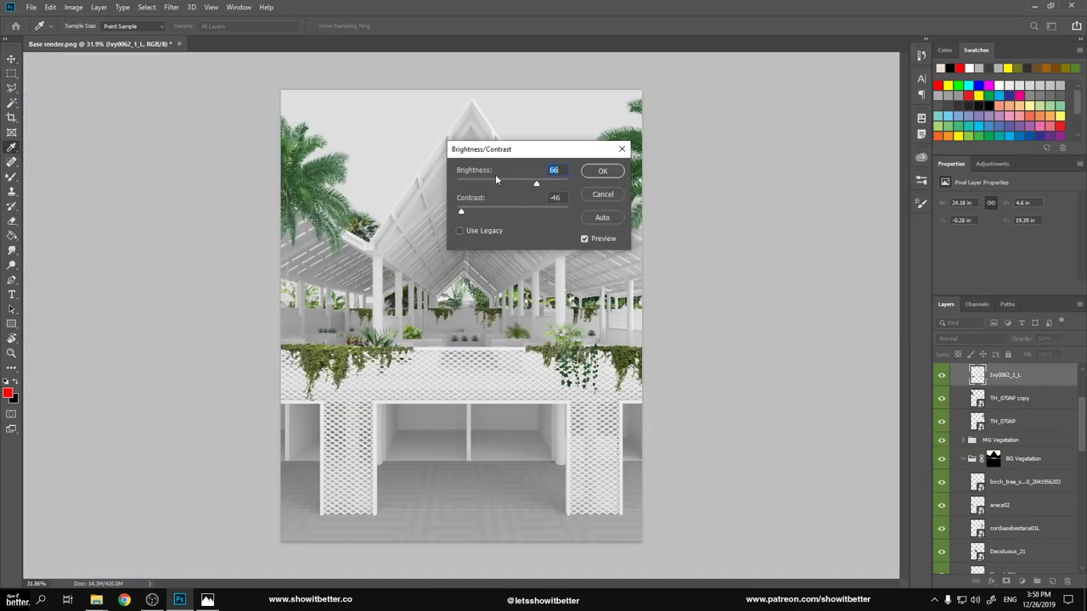
{"action": "left_click", "coordinate": [124, 601]}
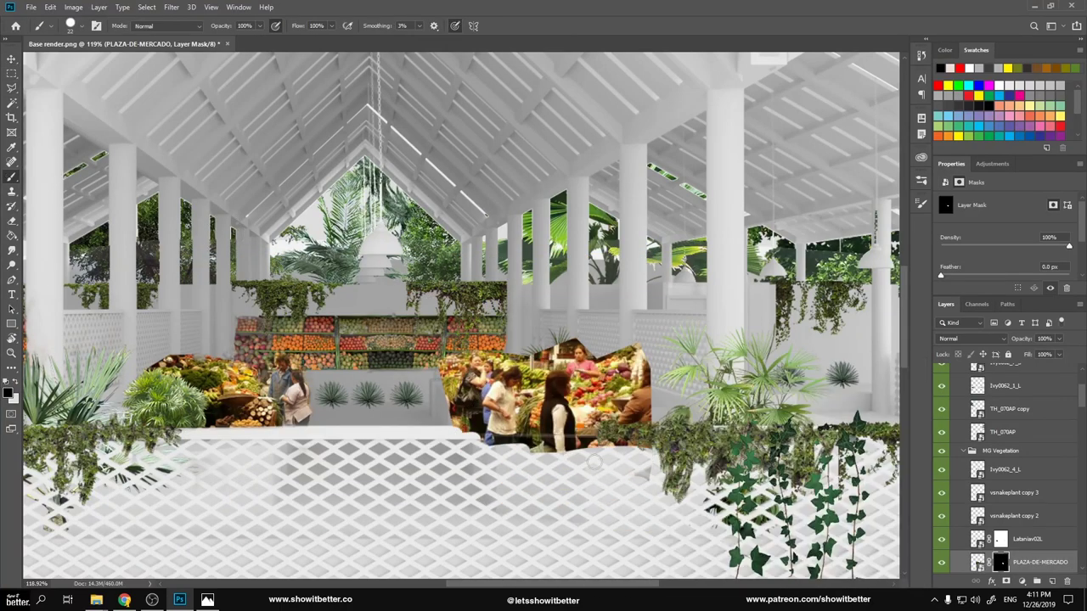
Shrink the placed market-stall photo and shift it left inside the hall.
{"action": "scroll", "coordinate": [594, 461], "scroll_direction": "up", "scroll_amount": 5}
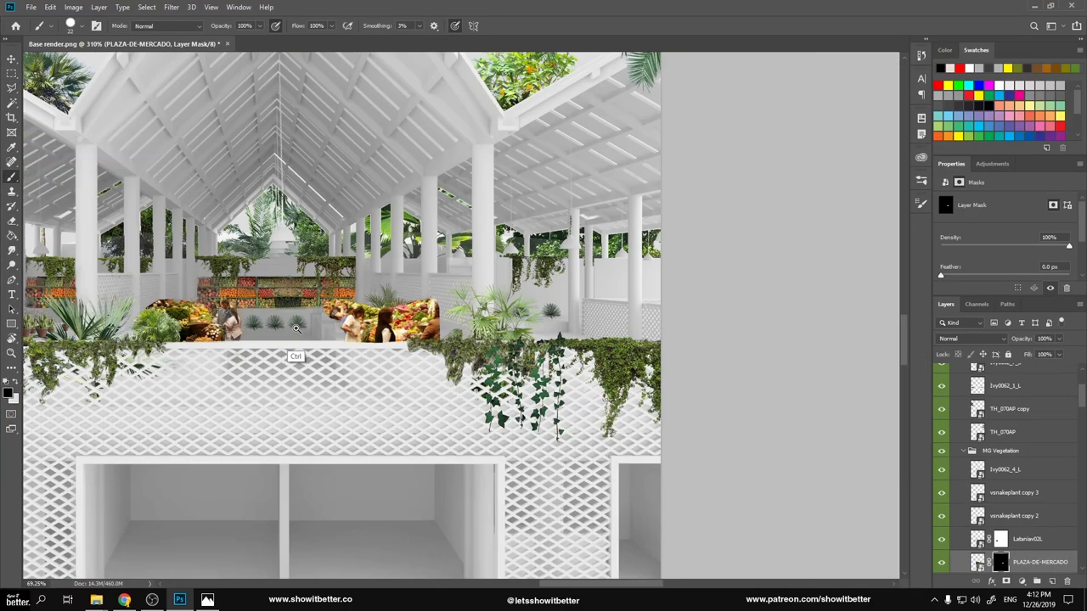
{"action": "scroll", "coordinate": [461, 317], "scroll_direction": "up", "scroll_amount": 3}
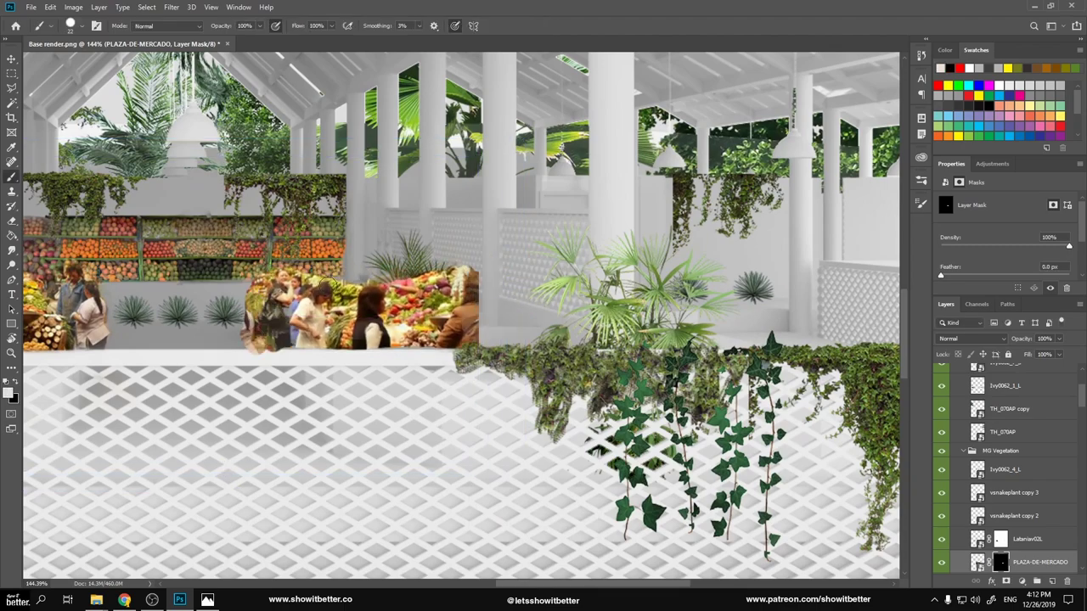
{"action": "scroll", "coordinate": [254, 312], "scroll_direction": "up", "scroll_amount": 4}
{"action": "scroll", "coordinate": [371, 235], "scroll_direction": "left", "scroll_amount": 5}
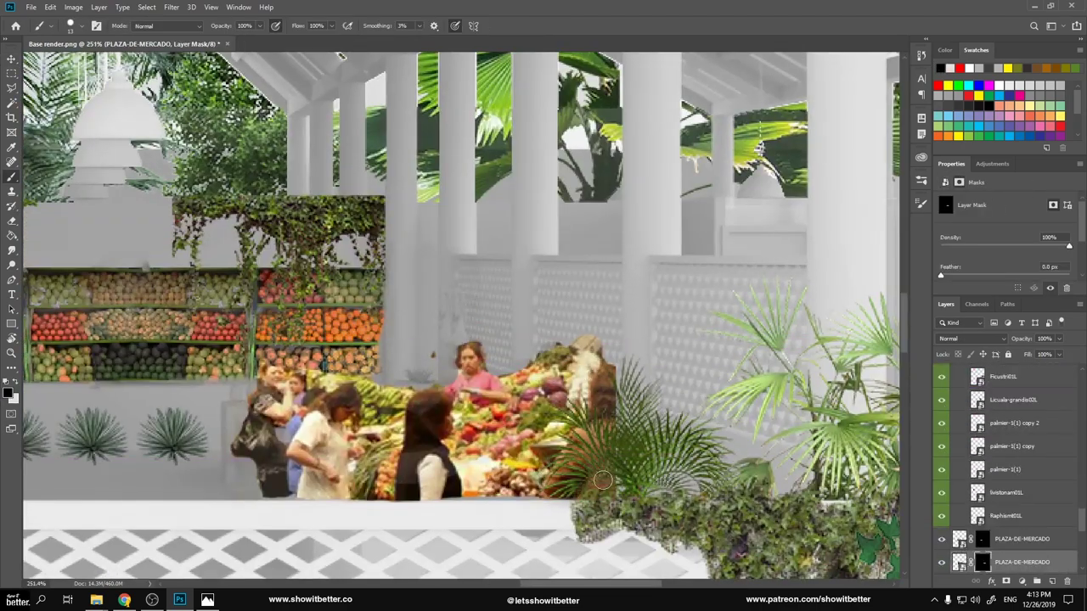
{"action": "key", "text": "ctrl+0"}
{"action": "key", "text": "ctrl+minus"}
{"action": "key", "text": "ctrl+minus"}
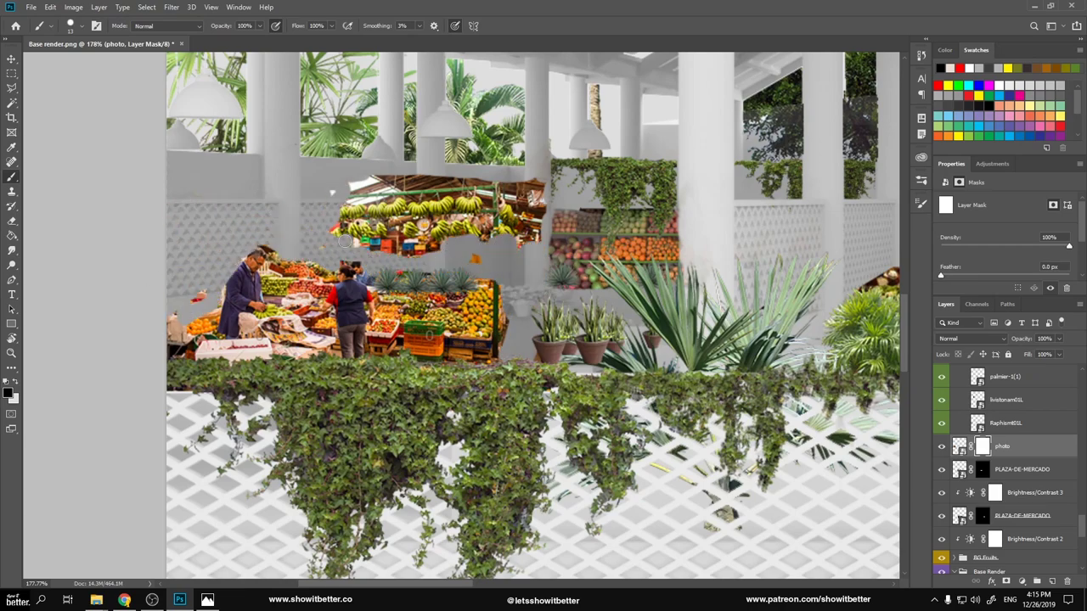
{"action": "left_click_drag", "start_coordinate": [355, 244], "coordinate": [335, 249]}
{"action": "scroll", "coordinate": [332, 340], "scroll_direction": "up", "scroll_amount": 3}
Rasterize the market photo layer and paint away its top edge with a soft brush.
{"action": "right_click", "coordinate": [449, 184]}
{"action": "key", "text": "Escape"}
{"action": "scroll", "coordinate": [413, 274], "scroll_direction": "down", "scroll_amount": 5}
{"action": "key", "text": "ctrl+0"}
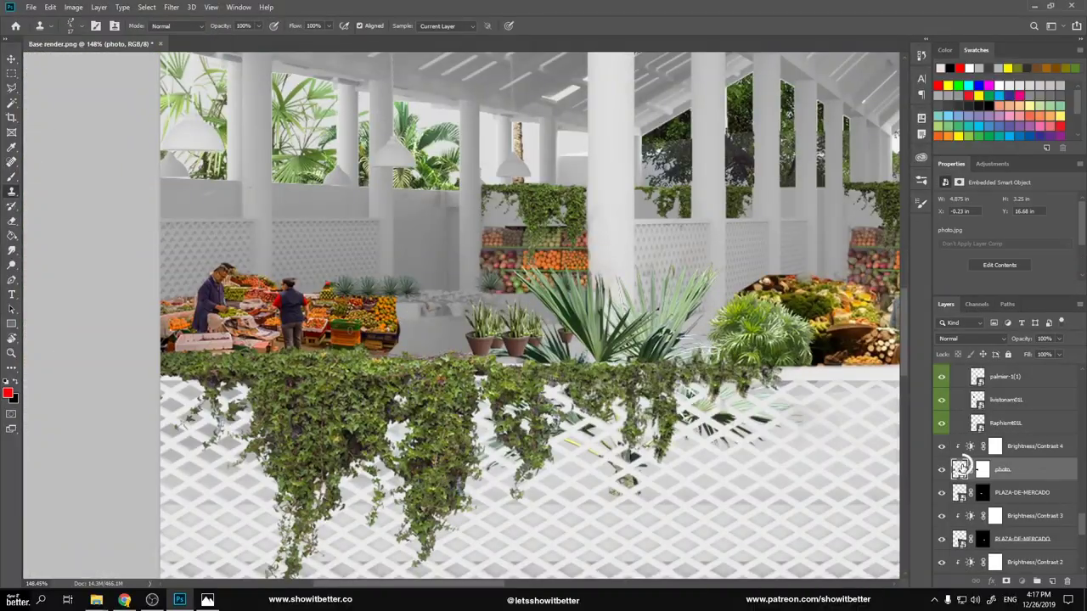
{"action": "right_click", "coordinate": [962, 468]}
{"action": "left_click", "coordinate": [998, 213]}
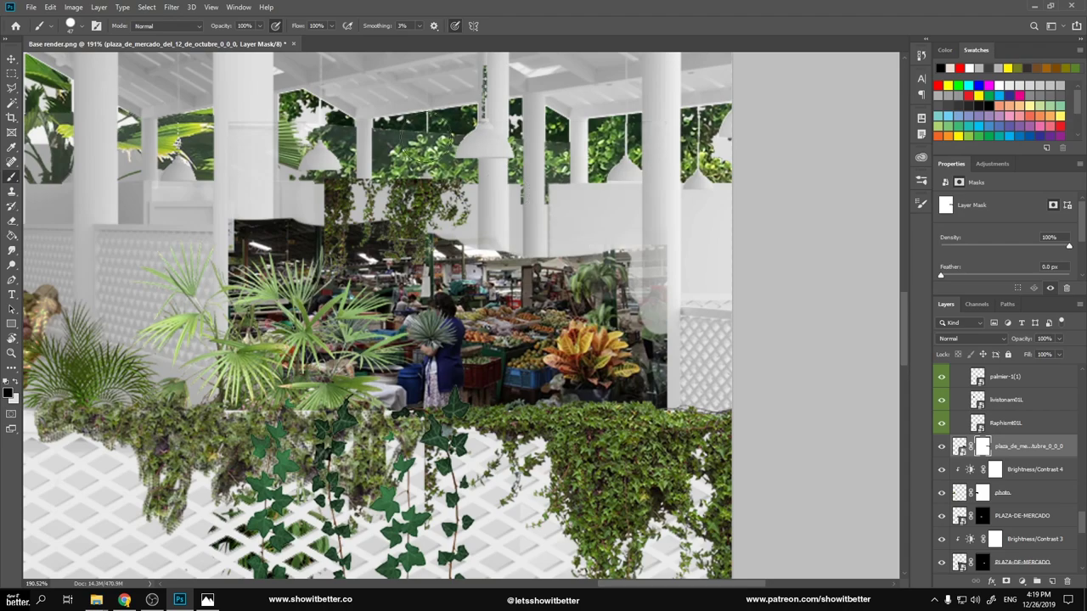
{"action": "right_click", "coordinate": [654, 255]}
{"action": "left_click_drag", "start_coordinate": [463, 257], "coordinate": [395, 266]}
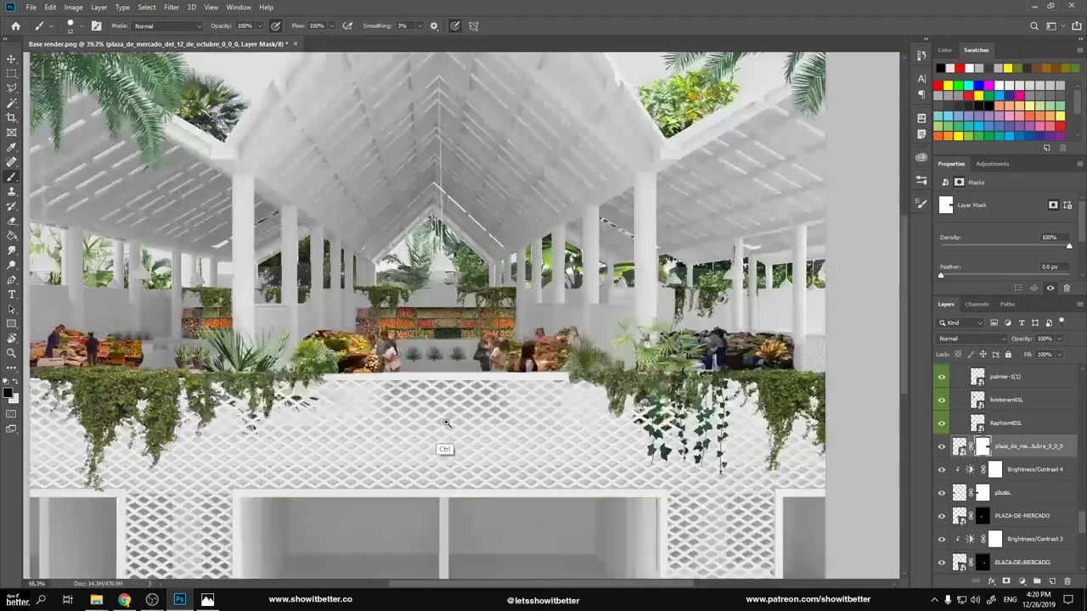
{"action": "key", "text": "ctrl+0"}
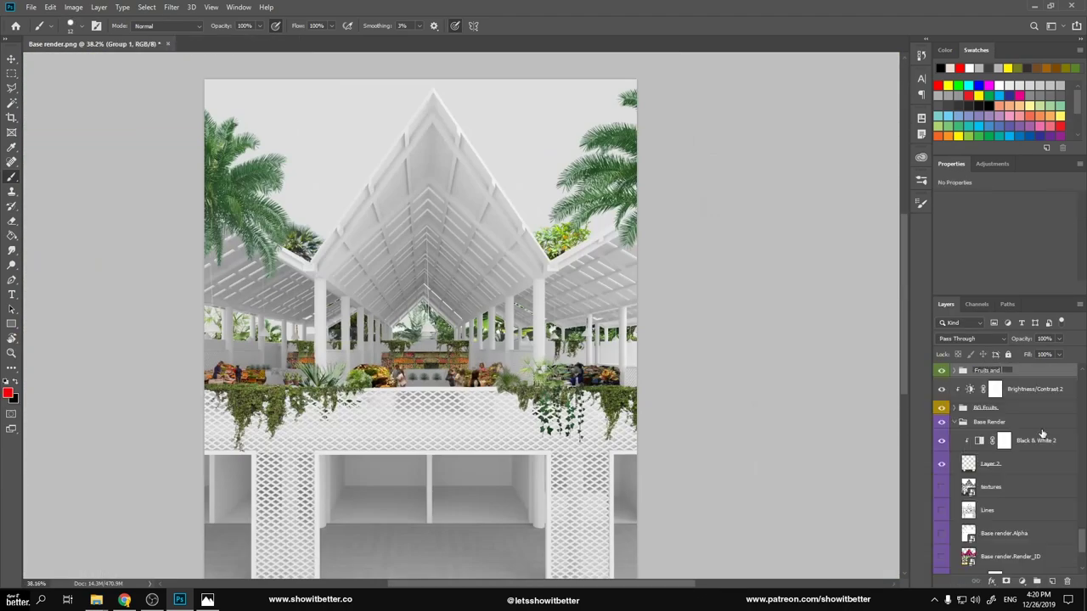
Review a layer's visibility options and the layer stack before cropping.
{"action": "right_click", "coordinate": [942, 449]}
{"action": "scroll", "coordinate": [1077, 529], "scroll_direction": "up", "scroll_amount": 2}
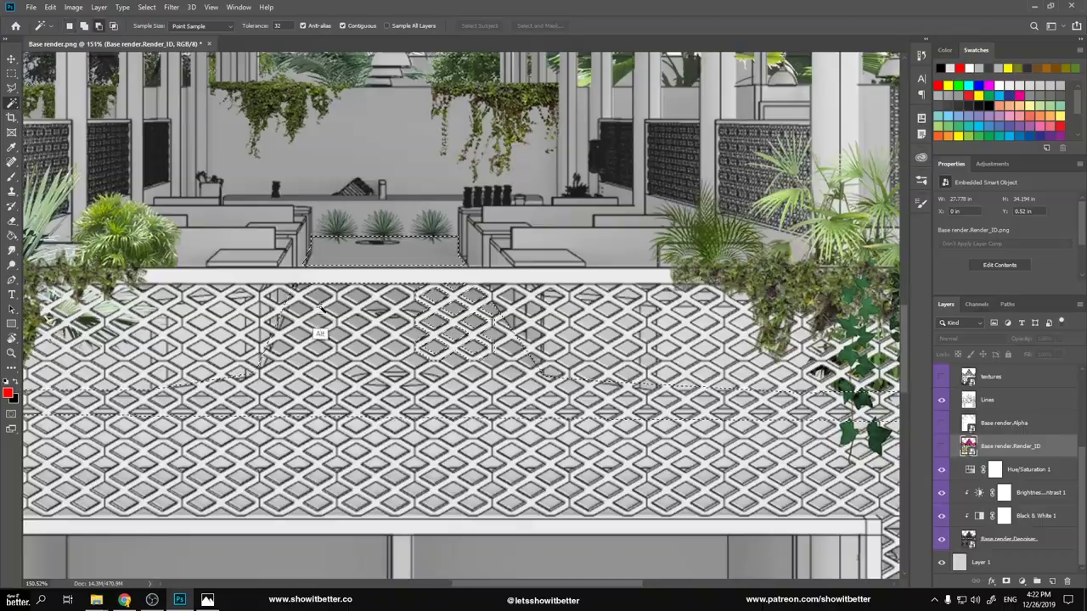
{"action": "scroll", "coordinate": [368, 185], "scroll_direction": "up", "scroll_amount": 1}
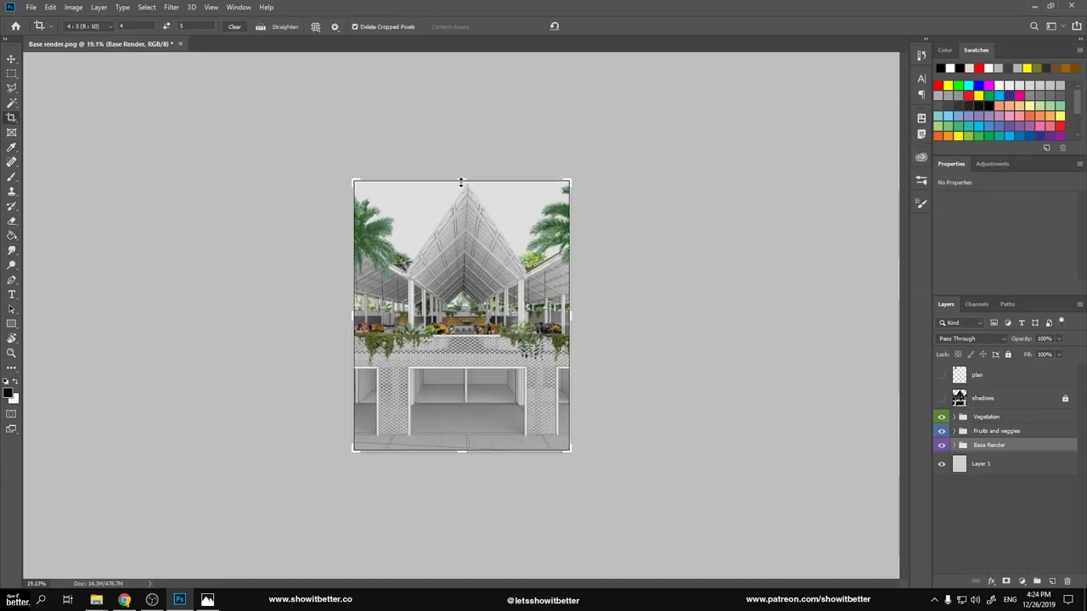
Shift the image down within the 4:5 crop frame and commit the crop.
{"action": "left_click_drag", "start_coordinate": [463, 182], "coordinate": [465, 250]}
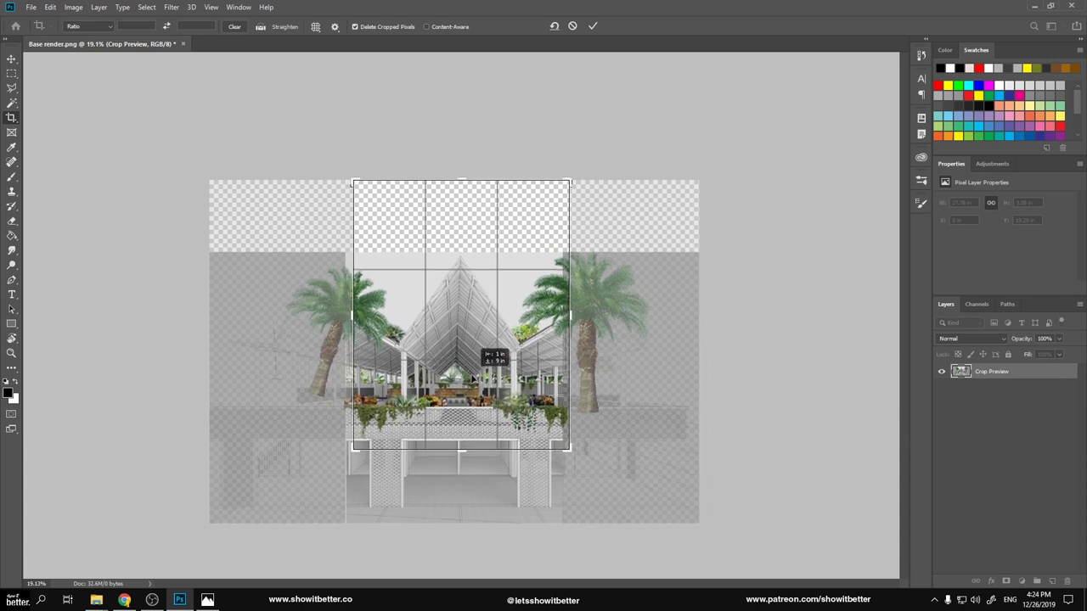
{"action": "key", "text": "Return"}
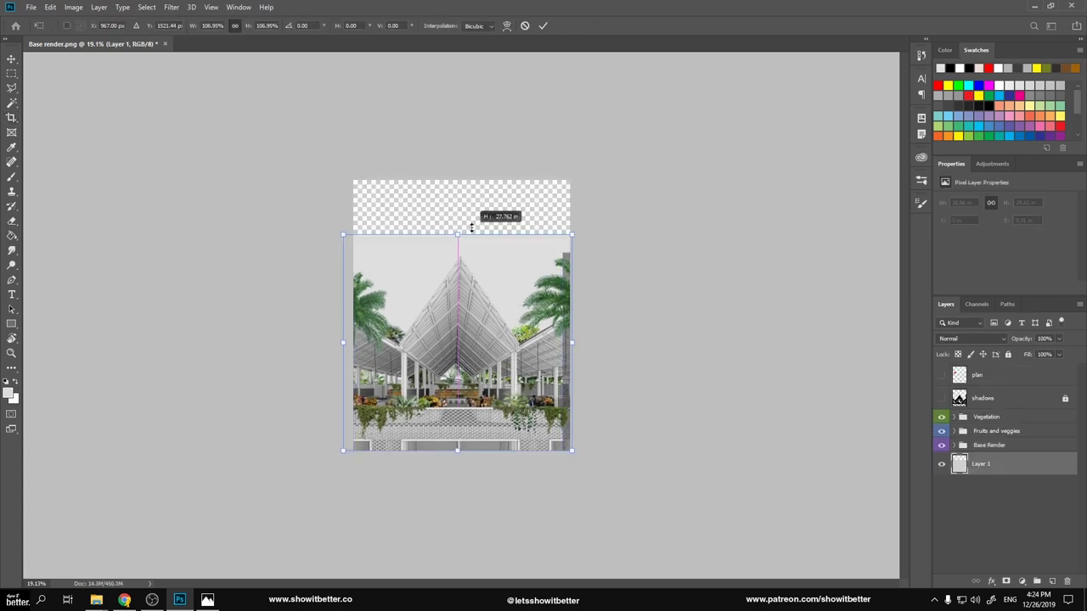
{"action": "scroll", "coordinate": [478, 397], "scroll_direction": "up", "scroll_amount": 3}
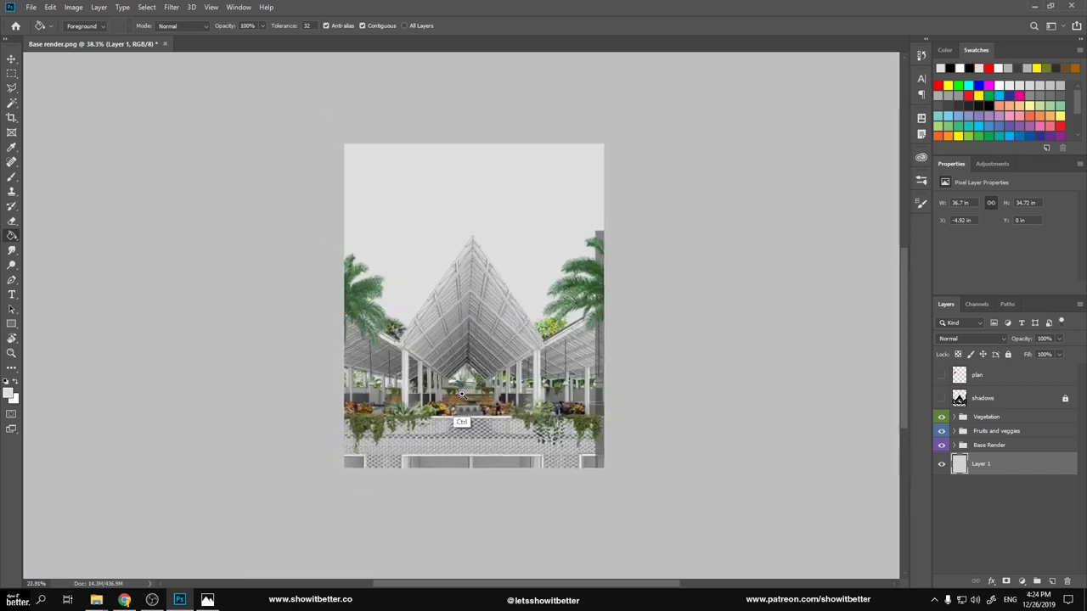
Extend the crop frame upward for more sky and commit the taller crop.
{"action": "key", "text": "c"}
{"action": "scroll", "coordinate": [477, 398], "scroll_direction": "down", "scroll_amount": 2}
{"action": "mouse_move", "coordinate": [461, 166]}
{"action": "left_mouse_down"}
{"action": "mouse_move", "coordinate": [478, 92]}
{"action": "mouse_move", "coordinate": [464, 147]}
{"action": "left_mouse_up"}
{"action": "key", "text": "Return"}
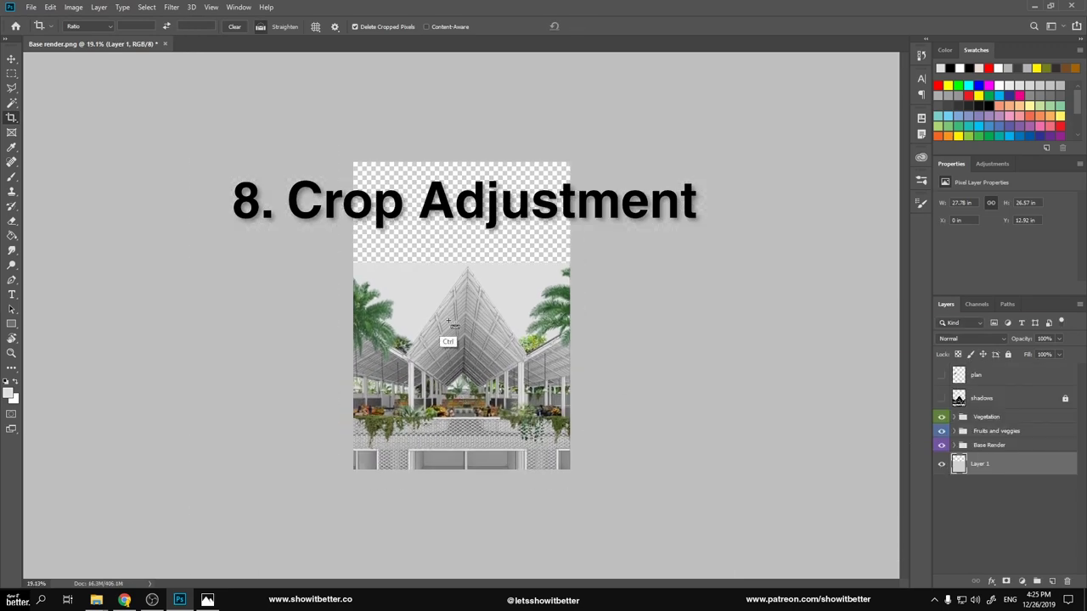
{"action": "key", "text": "Return"}
{"action": "key", "text": "c"}
{"action": "scroll", "coordinate": [495, 272], "scroll_direction": "down", "scroll_amount": 2}
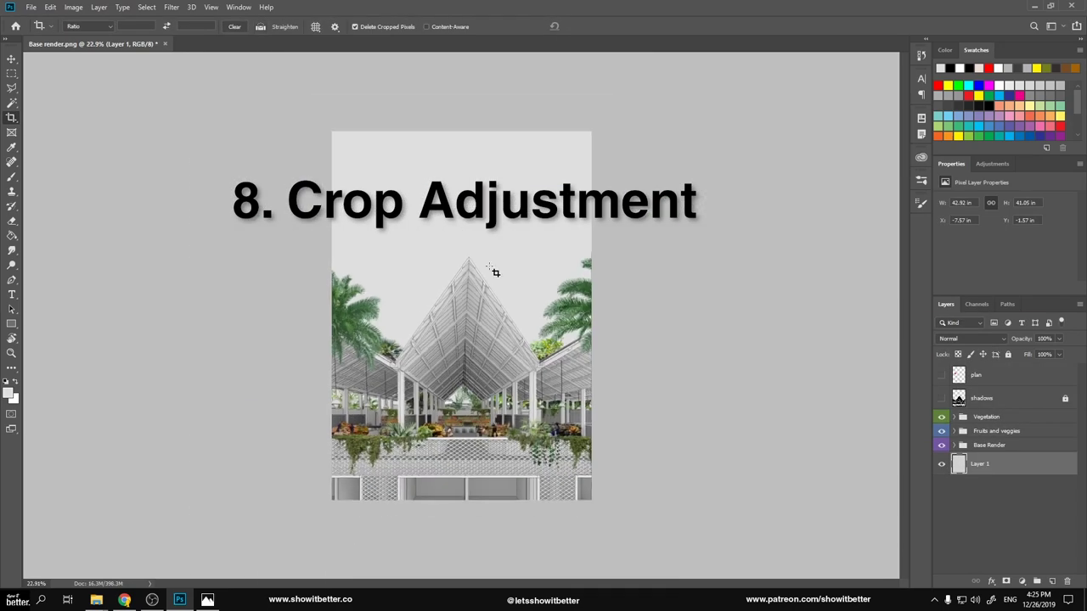
{"action": "scroll", "coordinate": [399, 270], "scroll_direction": "up", "scroll_amount": 1}
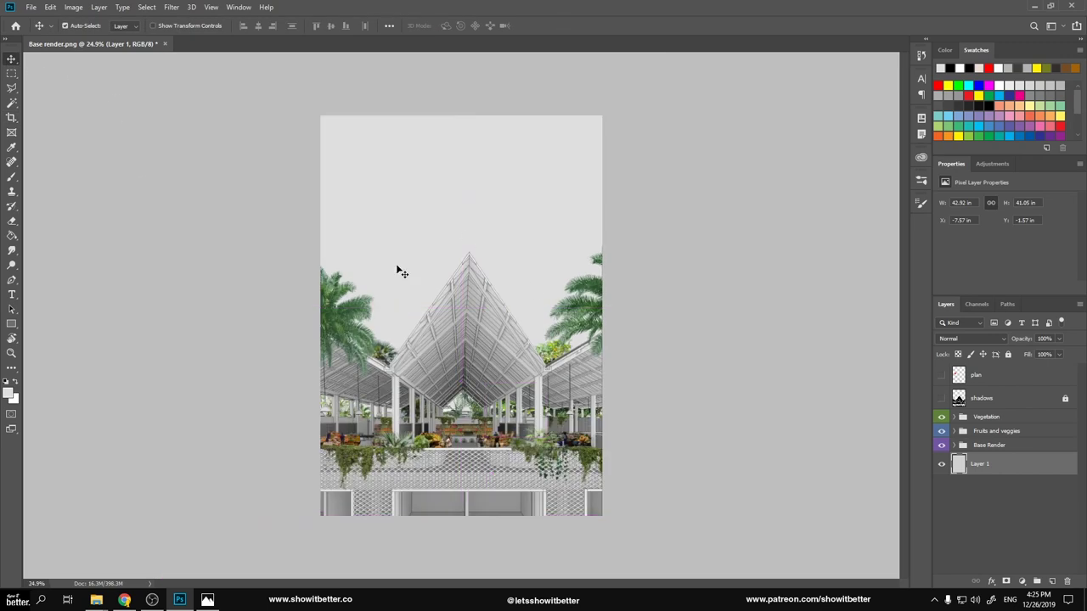
{"action": "left_click", "coordinate": [376, 342]}
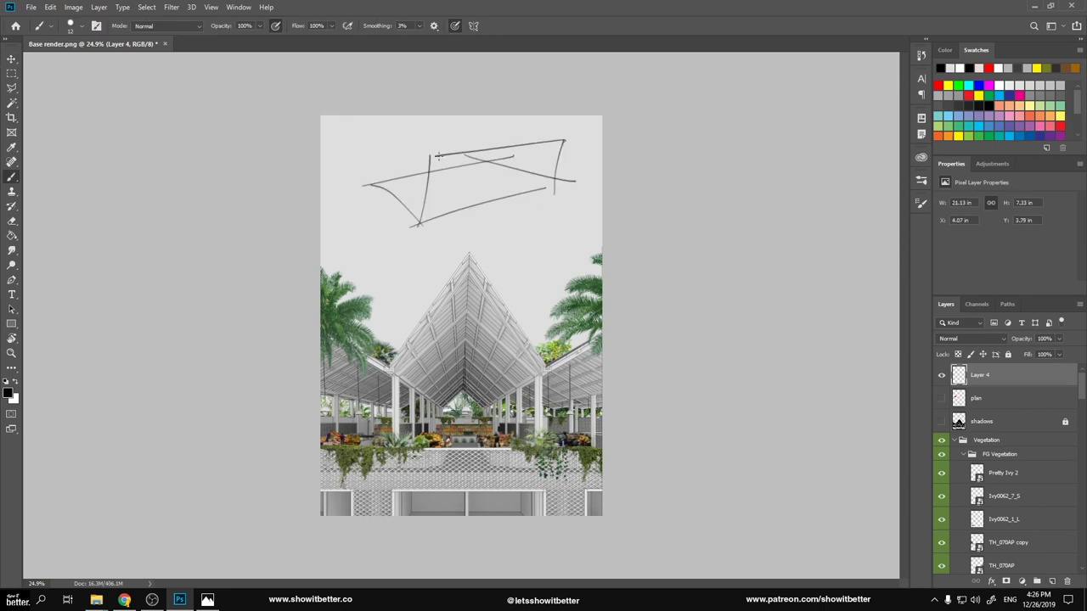
Sketch rough squiggle strokes in the sky, then undo them.
{"action": "left_click_drag", "start_coordinate": [559, 243], "coordinate": [597, 232]}
{"action": "left_click_drag", "start_coordinate": [431, 208], "coordinate": [553, 193]}
{"action": "scroll", "coordinate": [510, 254], "scroll_direction": "down", "scroll_amount": 3}
{"action": "scroll", "coordinate": [490, 273], "scroll_direction": "up", "scroll_amount": 4}
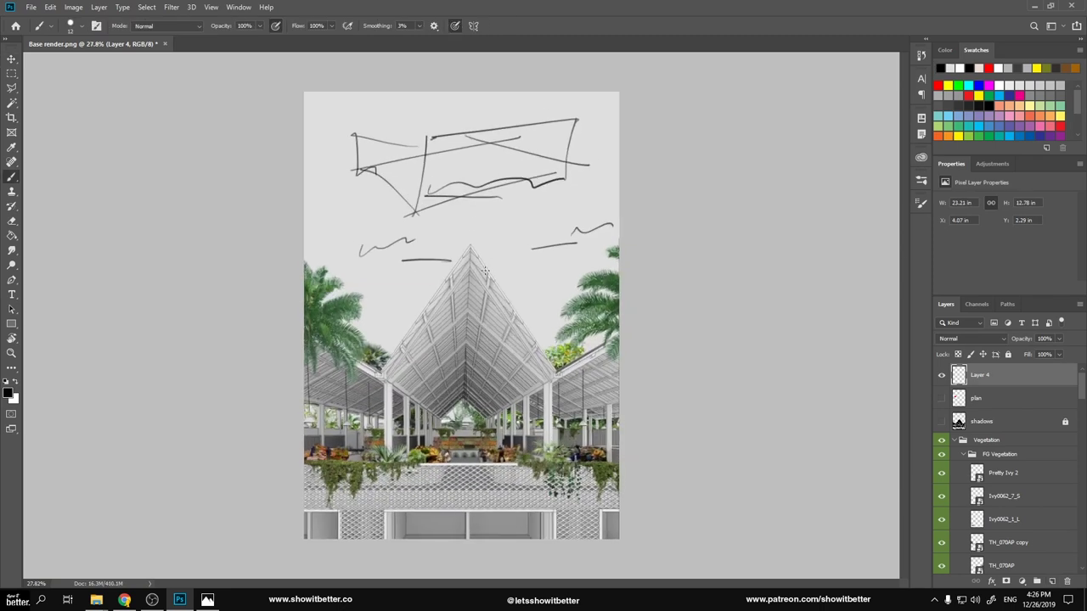
{"action": "key", "text": "ctrl+z"}
{"action": "key", "text": "ctrl+z"}
{"action": "key", "text": "ctrl+z"}
{"action": "key", "text": "ctrl+z"}
{"action": "scroll", "coordinate": [479, 274], "scroll_direction": "up", "scroll_amount": 5}
{"action": "scroll", "coordinate": [480, 273], "scroll_direction": "down", "scroll_amount": 3}
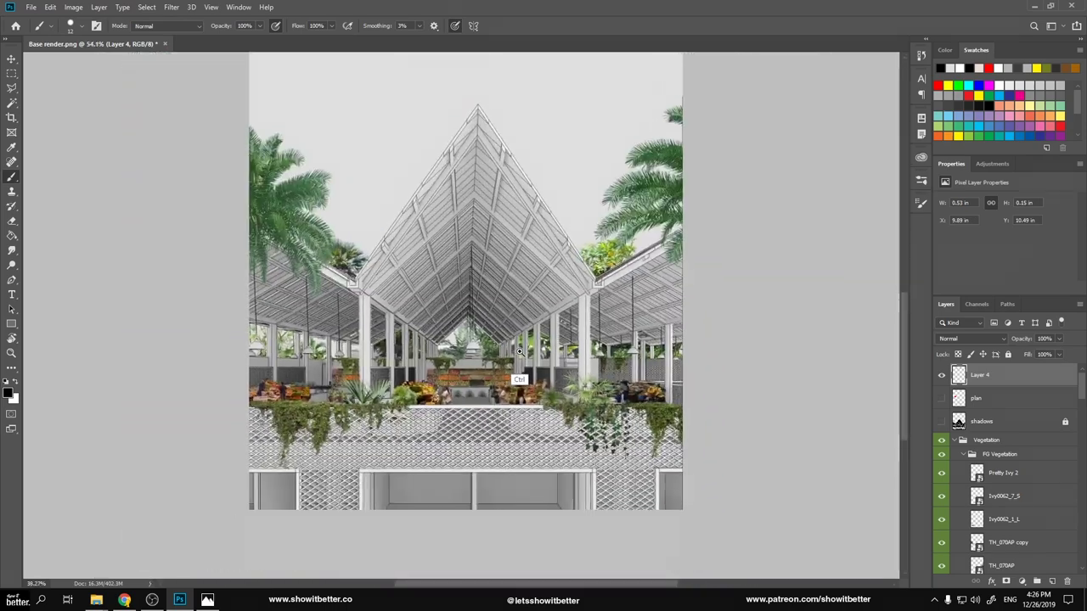
{"action": "scroll", "coordinate": [1082, 438], "scroll_direction": "down", "scroll_amount": 3}
Raise the Lines layer's opacity so the roof linework shows more.
{"action": "left_click", "coordinate": [985, 469]}
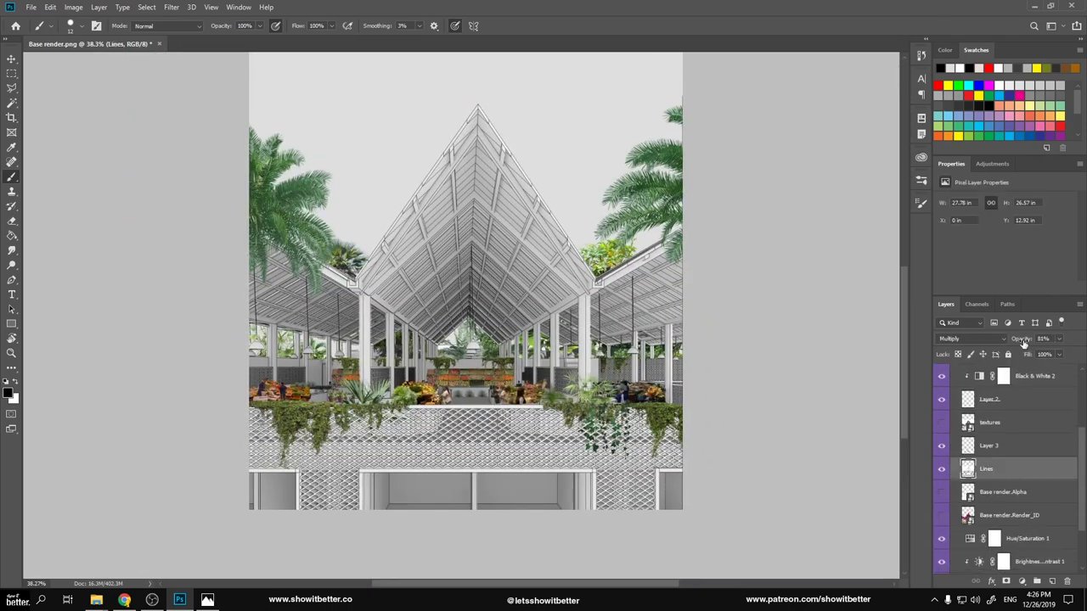
{"action": "scroll", "coordinate": [541, 277], "scroll_direction": "up", "scroll_amount": 5}
{"action": "scroll", "coordinate": [541, 278], "scroll_direction": "down", "scroll_amount": 5}
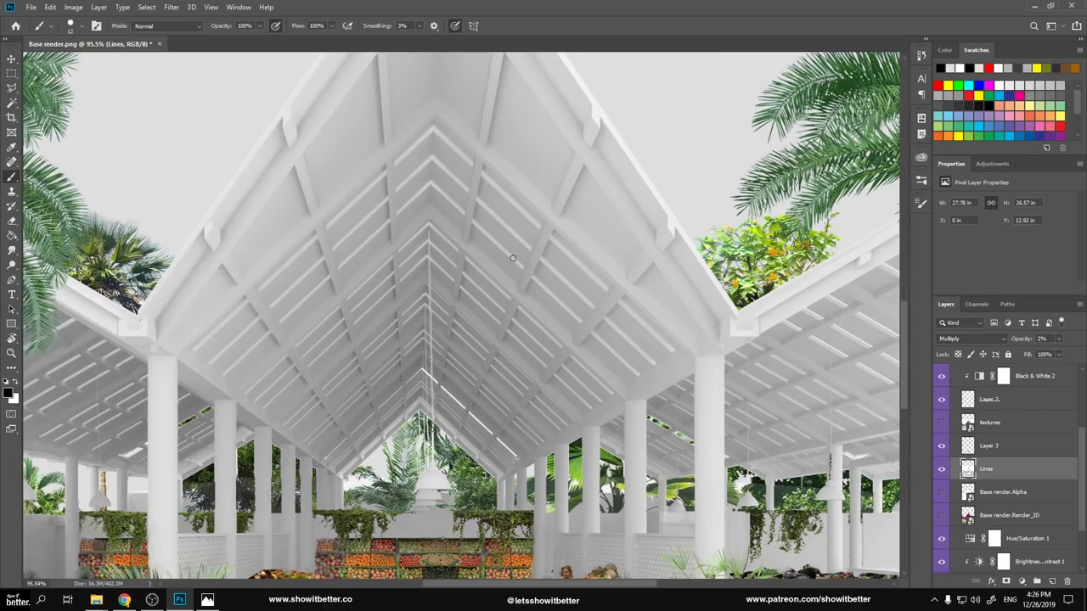
{"action": "left_click_drag", "start_coordinate": [1014, 342], "coordinate": [1036, 338]}
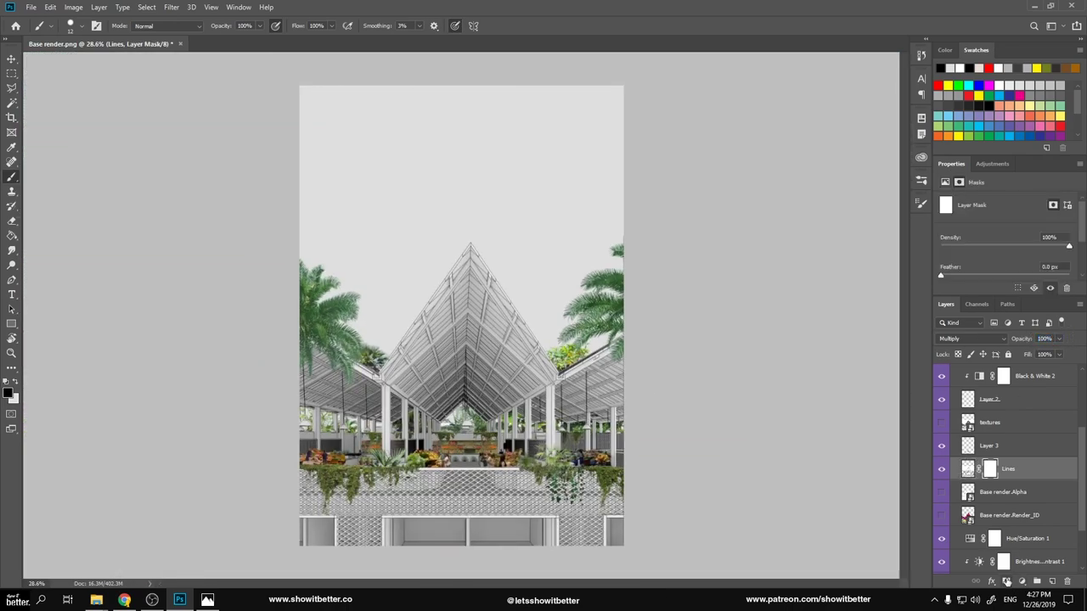
Paint black on the Lines layer mask with a large brush and fade Lines to 34% opacity.
{"action": "right_click", "coordinate": [625, 368]}
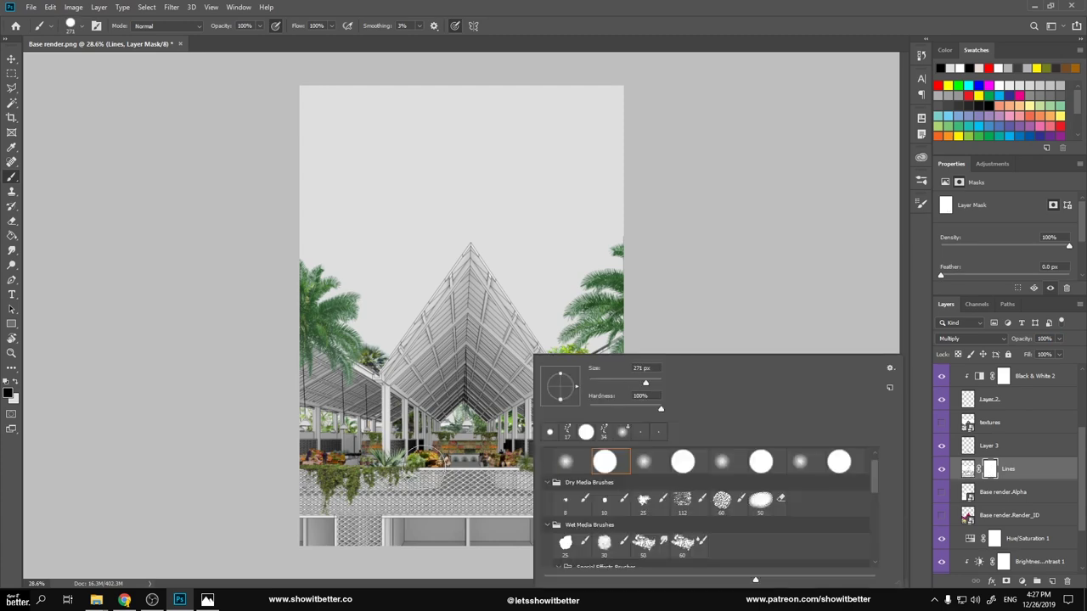
{"action": "left_click", "coordinate": [422, 458]}
{"action": "scroll", "coordinate": [584, 507], "scroll_direction": "up", "scroll_amount": 2}
{"action": "left_click_drag", "start_coordinate": [1022, 338], "coordinate": [902, 344]}
{"action": "scroll", "coordinate": [208, 189], "scroll_direction": "down", "scroll_amount": 2}
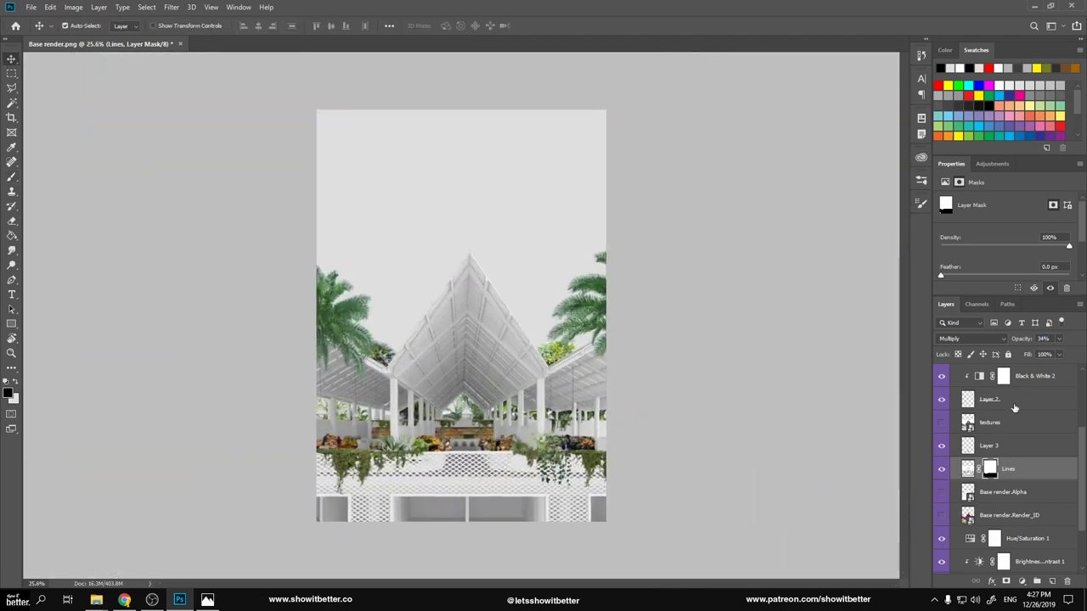
Show the VIZ folder on drive F: in File Explorer.
{"action": "mouse_move", "coordinate": [96, 600]}
{"action": "left_click", "coordinate": [183, 562]}
{"action": "left_click", "coordinate": [192, 37]}
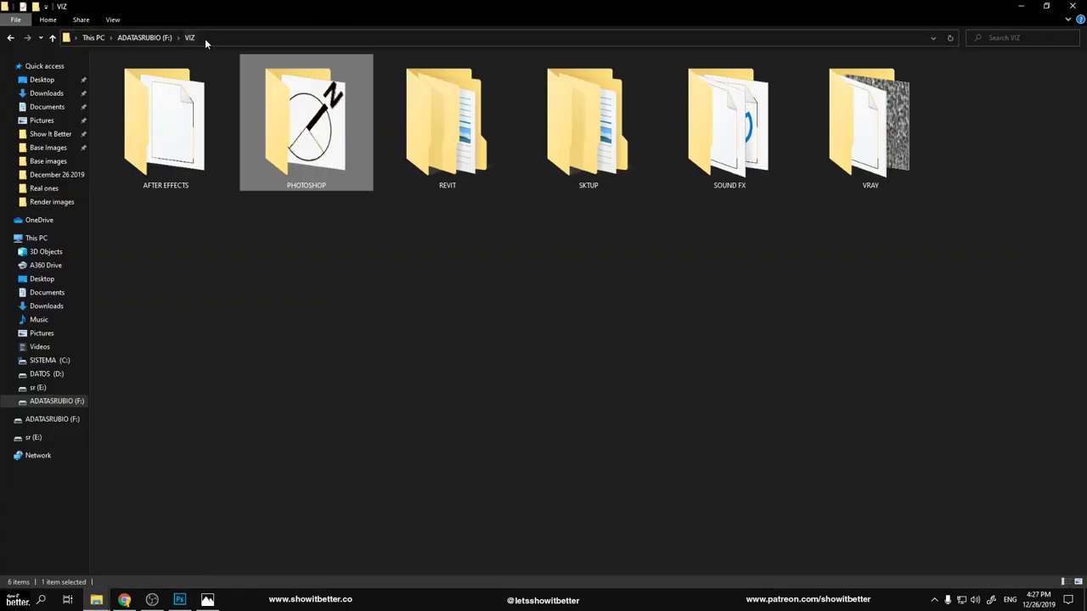
Save the collage as Collage Market Plaza Detail in Photoshop (*.PSD) format.
{"action": "double_click", "coordinate": [327, 159]}
{"action": "left_click", "coordinate": [50, 6]}
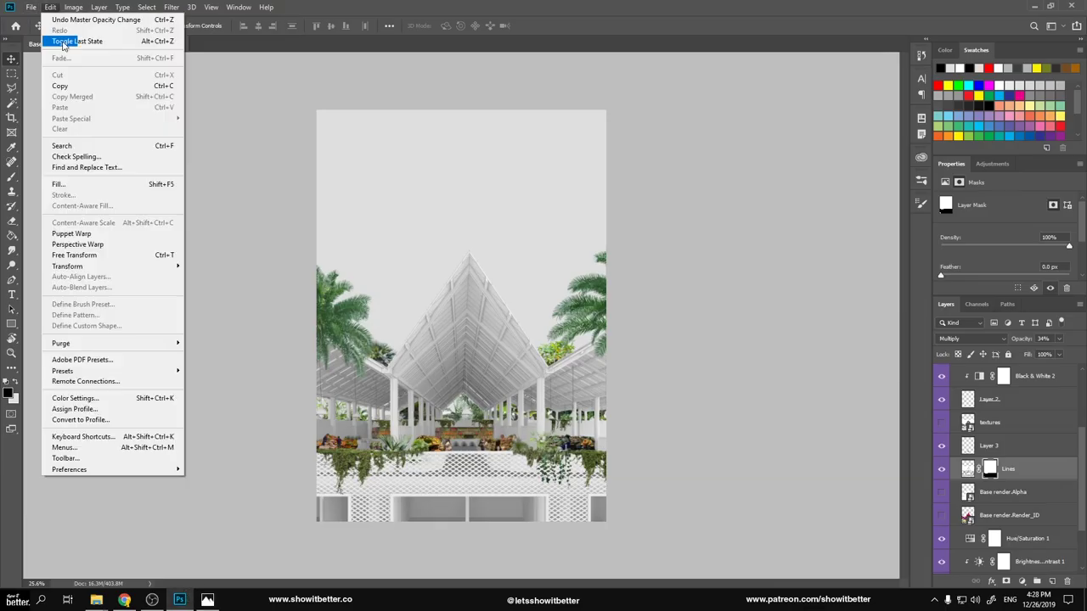
{"action": "key", "text": "ctrl+shift+s"}
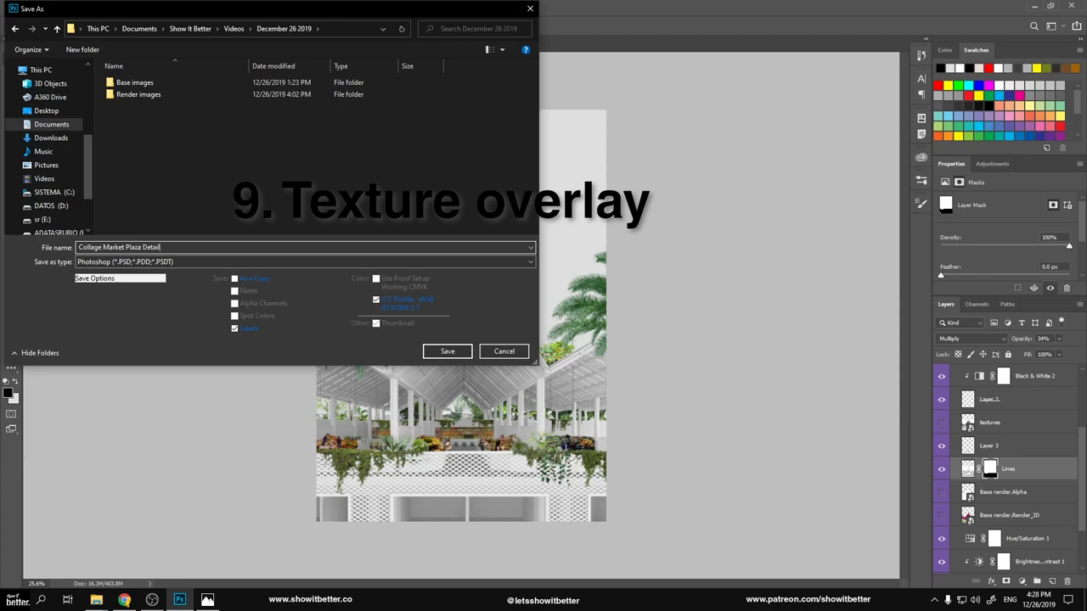
{"action": "key", "text": "Return"}
Return from the reference image to the collage and select Layer 1, the plain background.
{"action": "scroll", "coordinate": [505, 402], "scroll_direction": "up", "scroll_amount": 2}
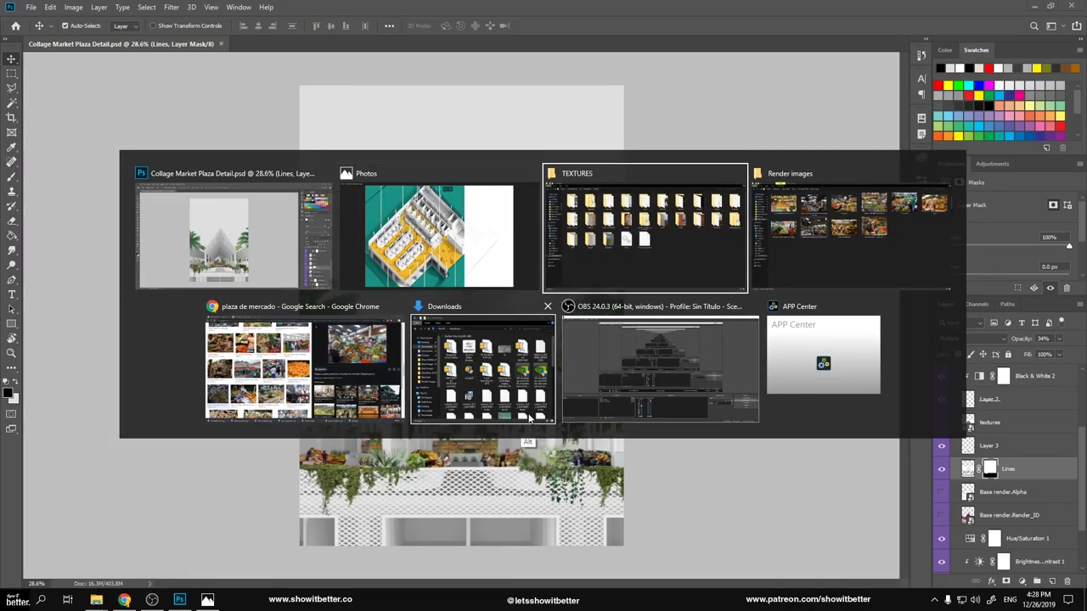
{"action": "key", "text": "Escape"}
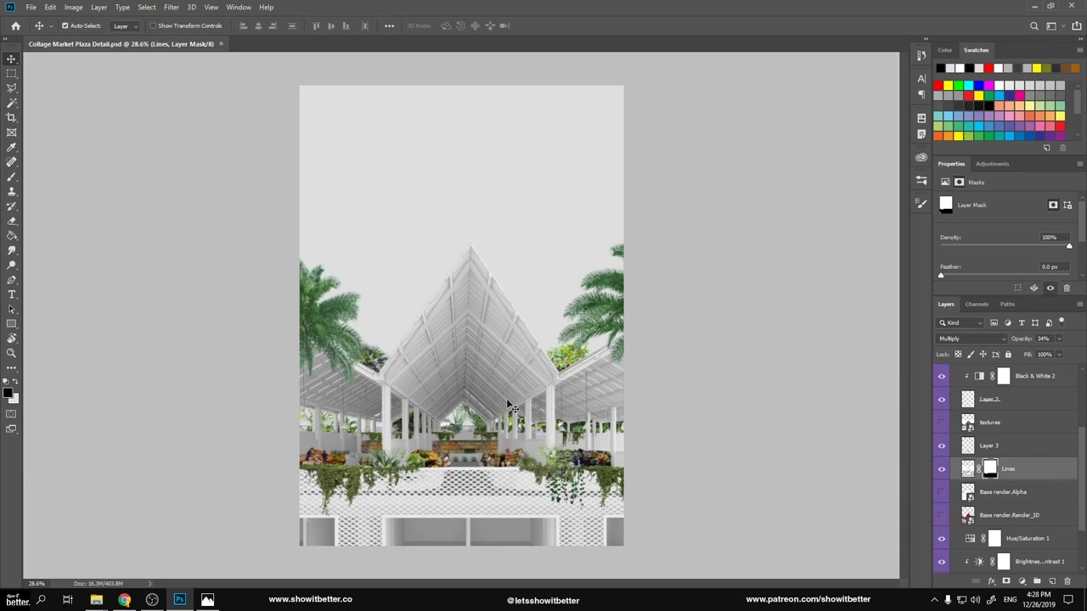
{"action": "scroll", "coordinate": [1005, 400], "scroll_direction": "down", "scroll_amount": 1}
{"action": "left_click", "coordinate": [980, 563]}
Try a Colorize Hue/Saturation tint on Layer 1, then undo it back to grey.
{"action": "key", "text": "ctrl+u"}
{"action": "mouse_move", "coordinate": [769, 260]}
{"action": "left_mouse_down"}
{"action": "mouse_move", "coordinate": [815, 260]}
{"action": "mouse_move", "coordinate": [731, 260]}
{"action": "mouse_move", "coordinate": [761, 260]}
{"action": "left_mouse_up"}
{"action": "left_click", "coordinate": [879, 267]}
{"action": "left_click_drag", "start_coordinate": [748, 204], "coordinate": [781, 200]}
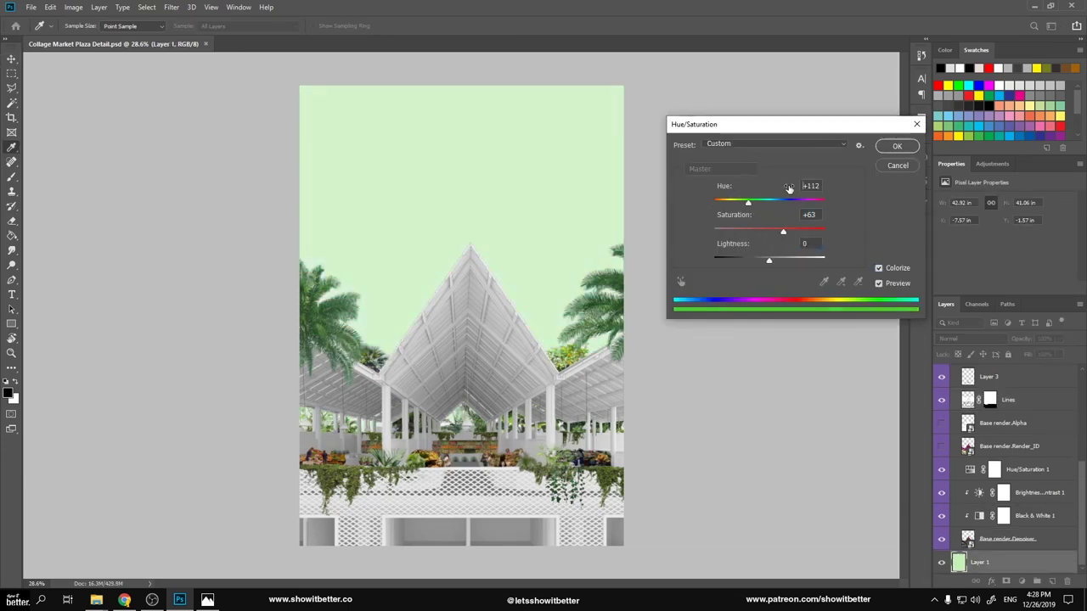
{"action": "left_click_drag", "start_coordinate": [718, 190], "coordinate": [726, 191]}
{"action": "left_click_drag", "start_coordinate": [733, 244], "coordinate": [736, 243]}
{"action": "key", "text": "Return"}
{"action": "key", "text": "v"}
{"action": "scroll", "coordinate": [487, 302], "scroll_direction": "down", "scroll_amount": 5}
{"action": "scroll", "coordinate": [486, 301], "scroll_direction": "up", "scroll_amount": 5}
{"action": "key", "text": "ctrl+z"}
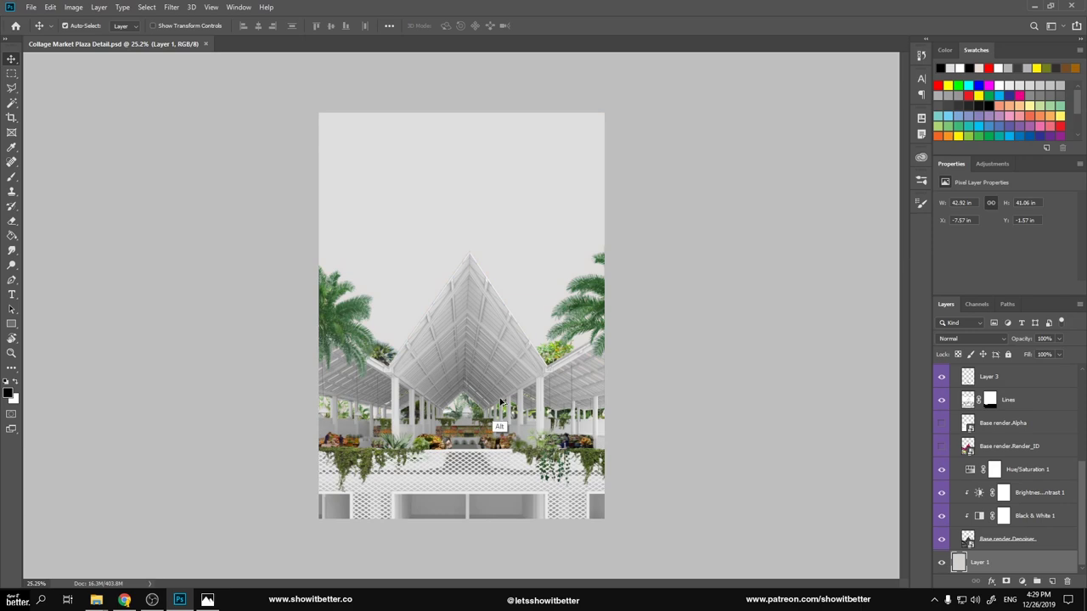
Drag the ricepaper-9 texture from the textures folder into the collage.
{"action": "key", "text": "alt+Tab"}
{"action": "double_click", "coordinate": [244, 306]}
{"action": "left_click_drag", "start_coordinate": [374, 233], "coordinate": [992, 157]}
{"action": "scroll", "coordinate": [820, 330], "scroll_direction": "up", "scroll_amount": 3, "text": "ctrl"}
{"action": "scroll", "coordinate": [820, 330], "scroll_direction": "down", "scroll_amount": 5}
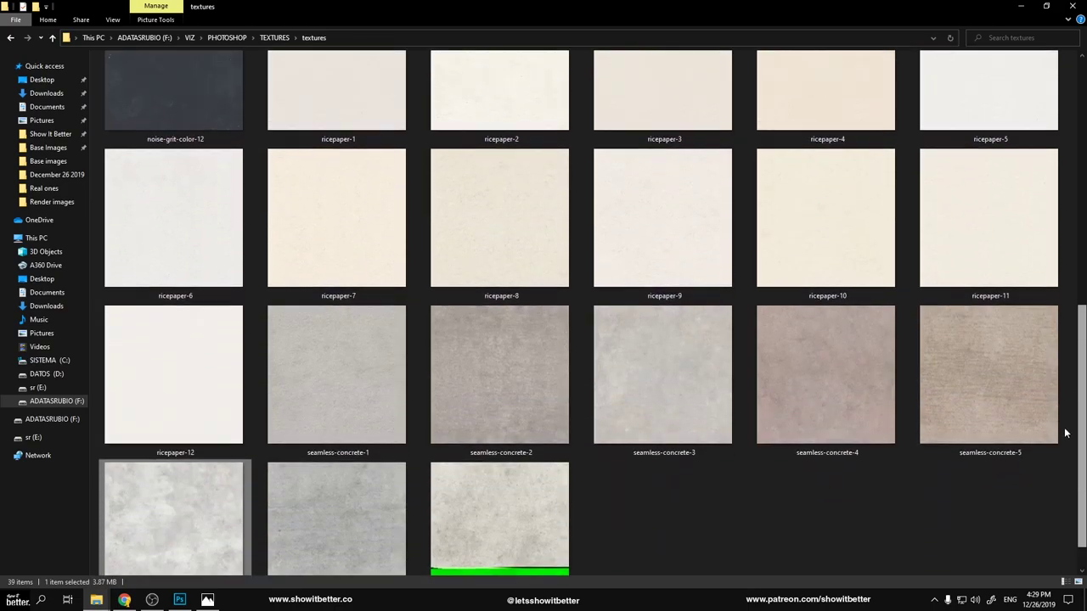
{"action": "left_click_drag", "start_coordinate": [651, 247], "coordinate": [631, 425]}
{"action": "key", "text": "alt+Tab"}
{"action": "scroll", "coordinate": [523, 374], "scroll_direction": "up", "scroll_amount": 3}
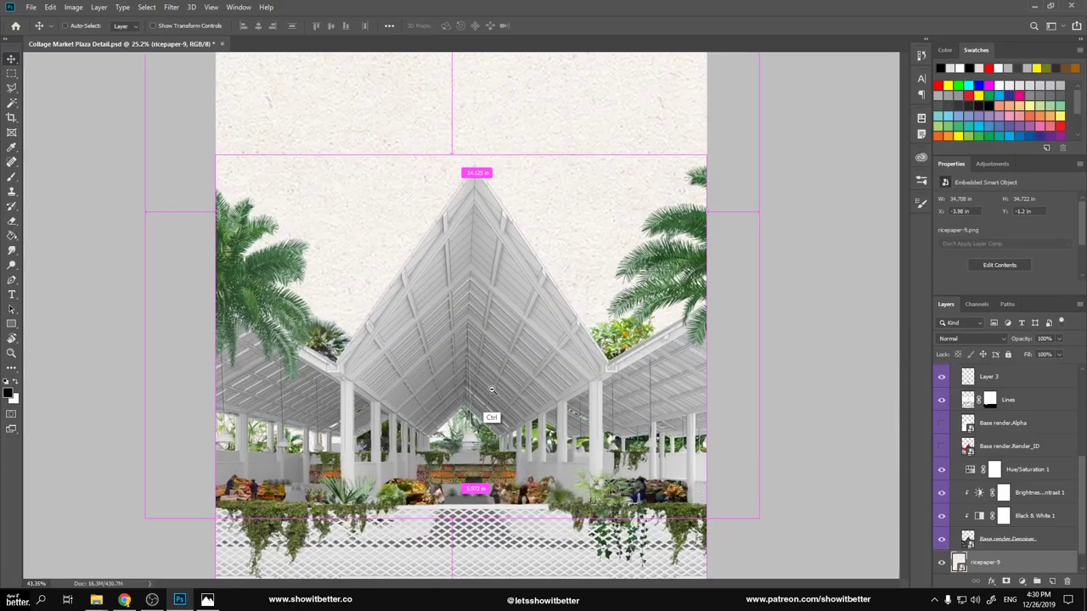
{"action": "scroll", "coordinate": [523, 373], "scroll_direction": "down", "scroll_amount": 5}
Commit the ricepaper-9 placement and move the square to the canvas top-left corner.
{"action": "key", "text": "Return"}
{"action": "scroll", "coordinate": [454, 236], "scroll_direction": "up", "scroll_amount": 2}
{"action": "left_click_drag", "start_coordinate": [456, 217], "coordinate": [481, 277]}
{"action": "scroll", "coordinate": [1028, 467], "scroll_direction": "down", "scroll_amount": 3}
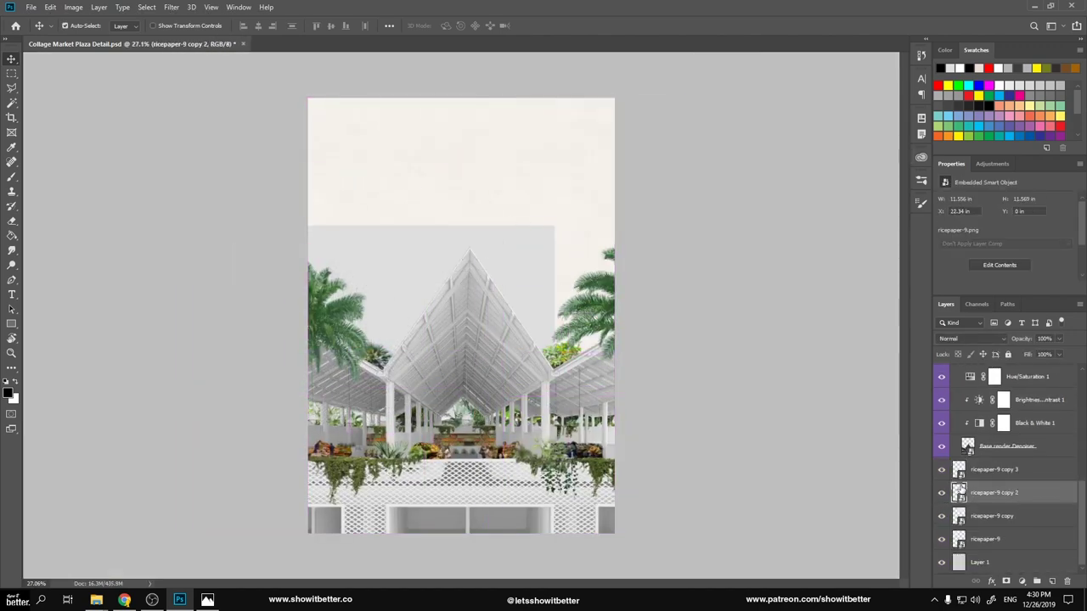
Select the tiled ricepaper copies and merge them into a single layer.
{"action": "left_click", "coordinate": [994, 470]}
{"action": "left_click", "coordinate": [992, 516], "text": "ctrl"}
{"action": "left_click", "coordinate": [985, 539], "text": "ctrl"}
{"action": "right_click", "coordinate": [985, 539]}
{"action": "left_click", "coordinate": [968, 444]}
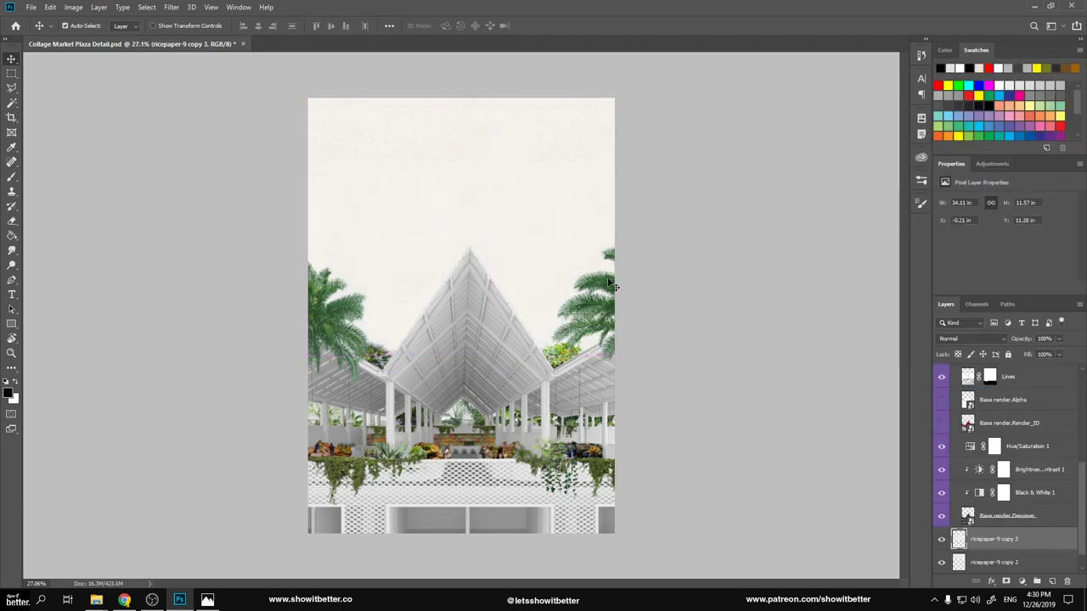
{"action": "left_click", "coordinate": [994, 562], "text": "ctrl"}
{"action": "right_click", "coordinate": [994, 540]}
{"action": "left_click", "coordinate": [977, 389]}
{"action": "left_click", "coordinate": [941, 539]}
Bring in the noise-grit-color-3 texture and scale it to cover the whole canvas.
{"action": "key", "text": "alt+Tab"}
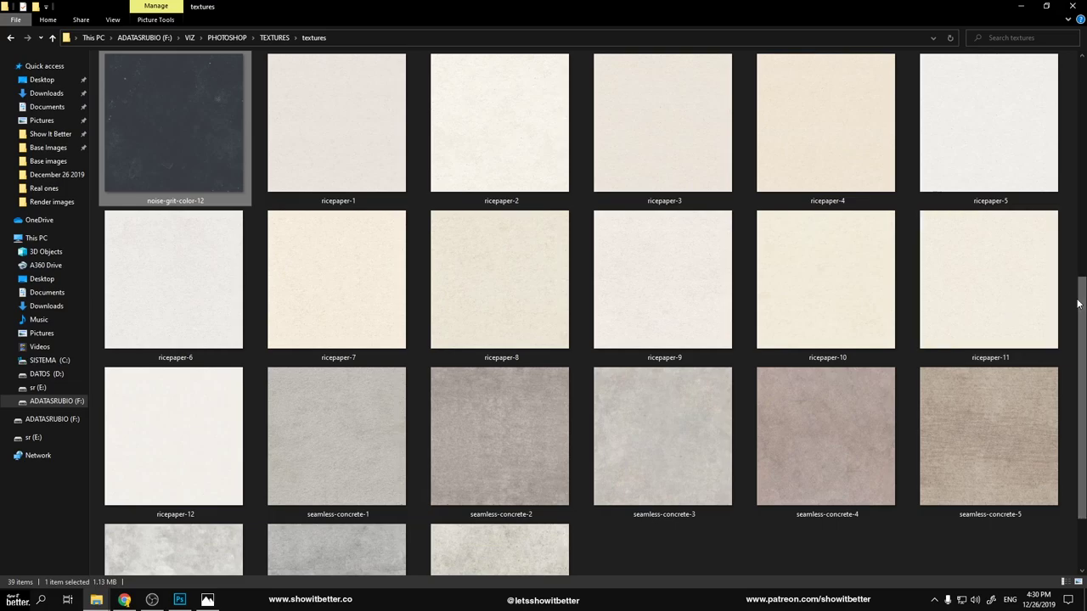
{"action": "scroll", "coordinate": [375, 321], "scroll_direction": "up", "scroll_amount": 10}
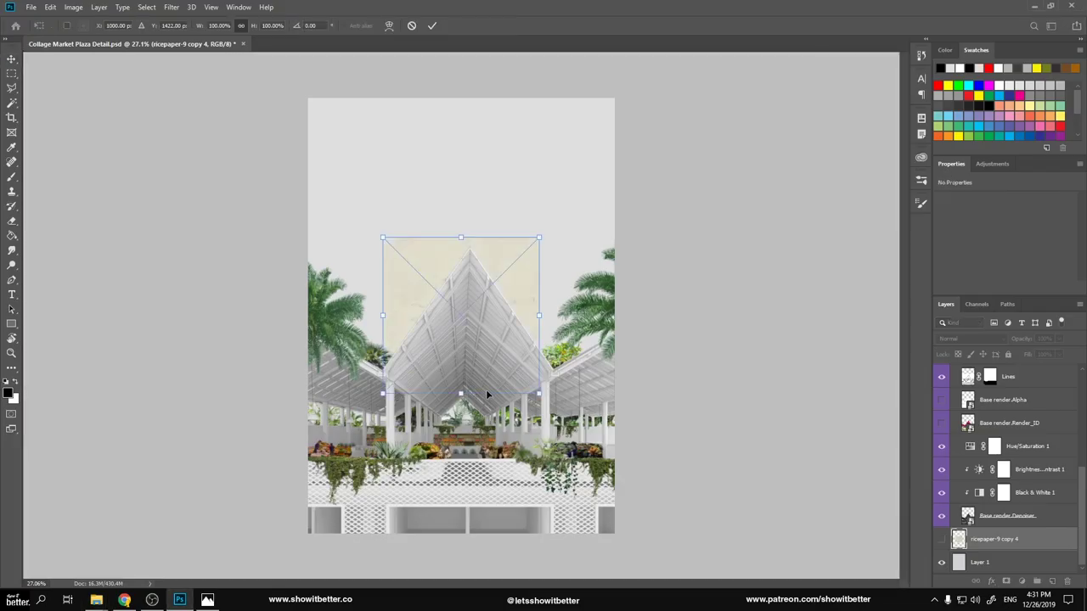
{"action": "left_click_drag", "start_coordinate": [487, 395], "coordinate": [575, 196]}
{"action": "key", "text": "Return"}
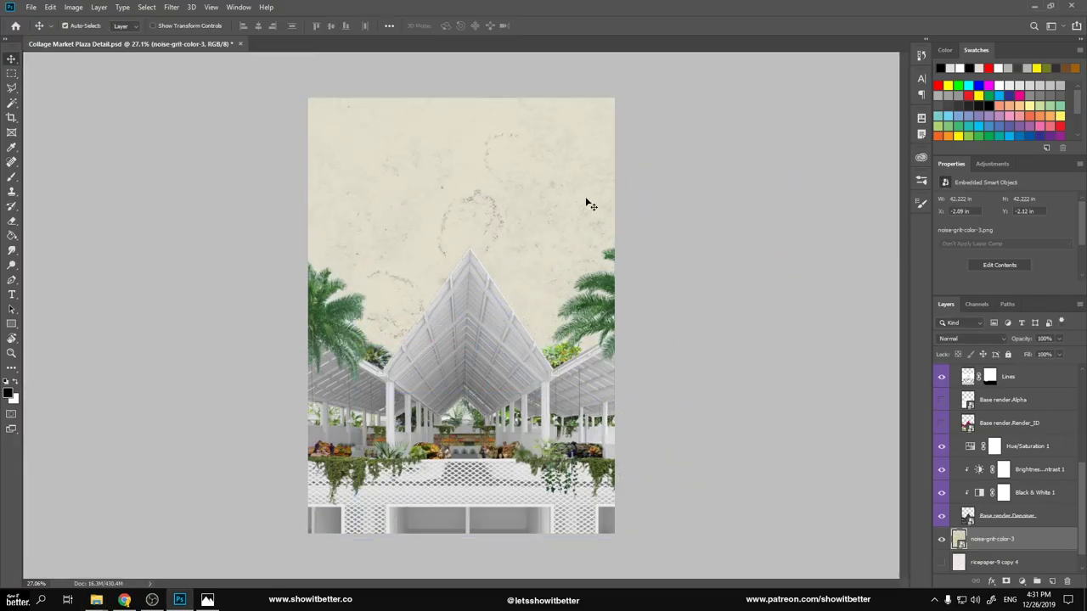
Set the grit texture layer's blend mode to Overlay.
{"action": "left_click", "coordinate": [971, 338]}
{"action": "left_click", "coordinate": [943, 374]}
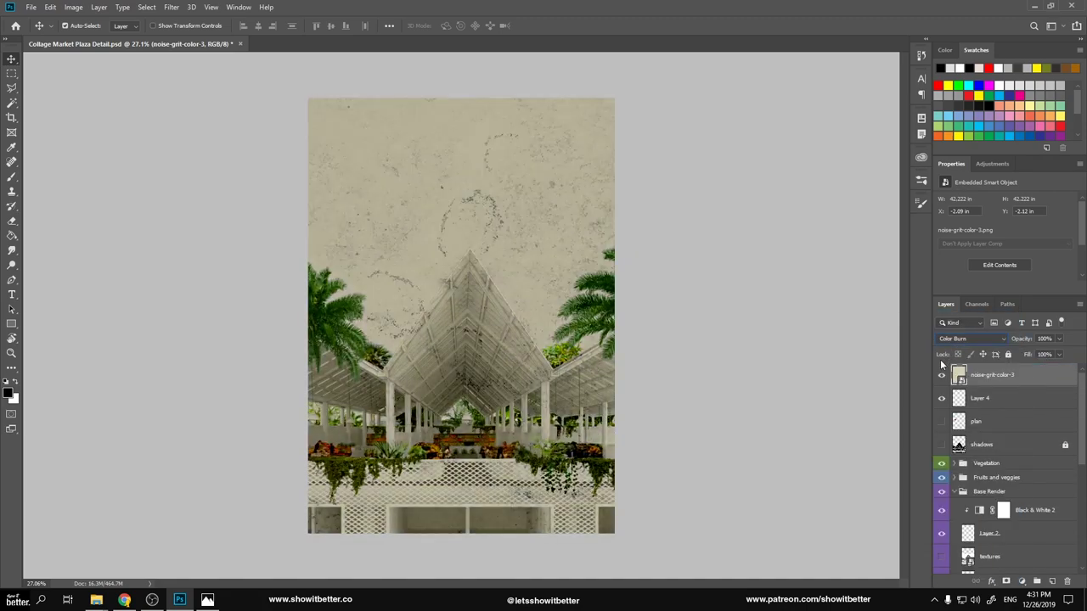
{"action": "key", "text": "shift+plus"}
{"action": "key", "text": "shift+plus"}
{"action": "key", "text": "shift+plus"}
{"action": "key", "text": "shift+plus"}
{"action": "scroll", "coordinate": [1011, 367], "scroll_direction": "up", "scroll_amount": 5}
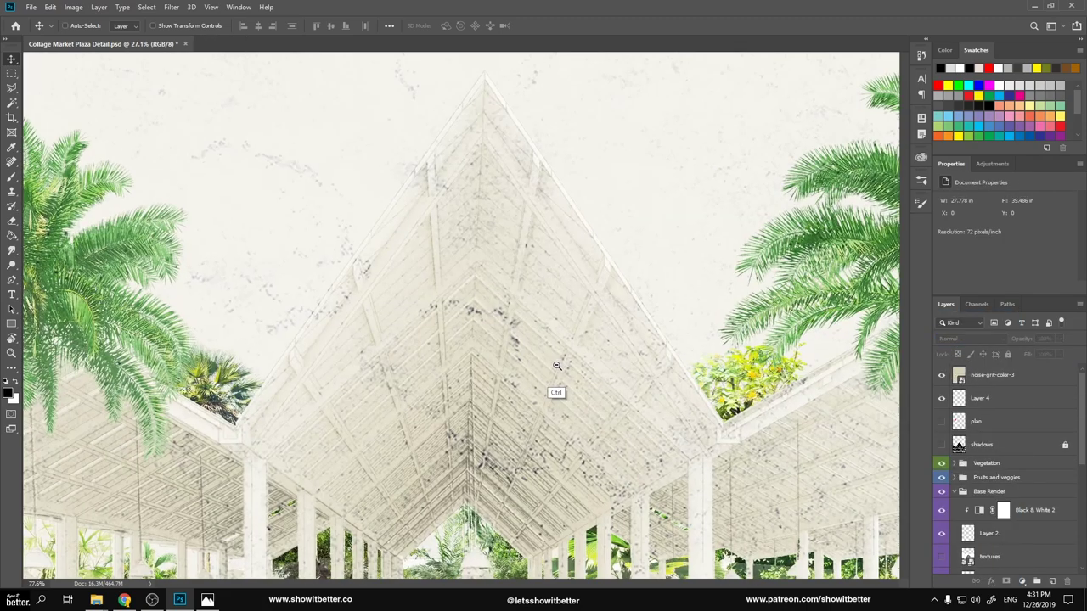
{"action": "scroll", "coordinate": [1011, 367], "scroll_direction": "down", "scroll_amount": 4}
{"action": "scroll", "coordinate": [1010, 367], "scroll_direction": "up", "scroll_amount": 1}
Rasterize the grit texture layer and fade it to 37% opacity.
{"action": "right_click", "coordinate": [998, 381]}
{"action": "left_click", "coordinate": [866, 308]}
{"action": "key", "text": "ctrl+u"}
{"action": "key", "text": "Escape"}
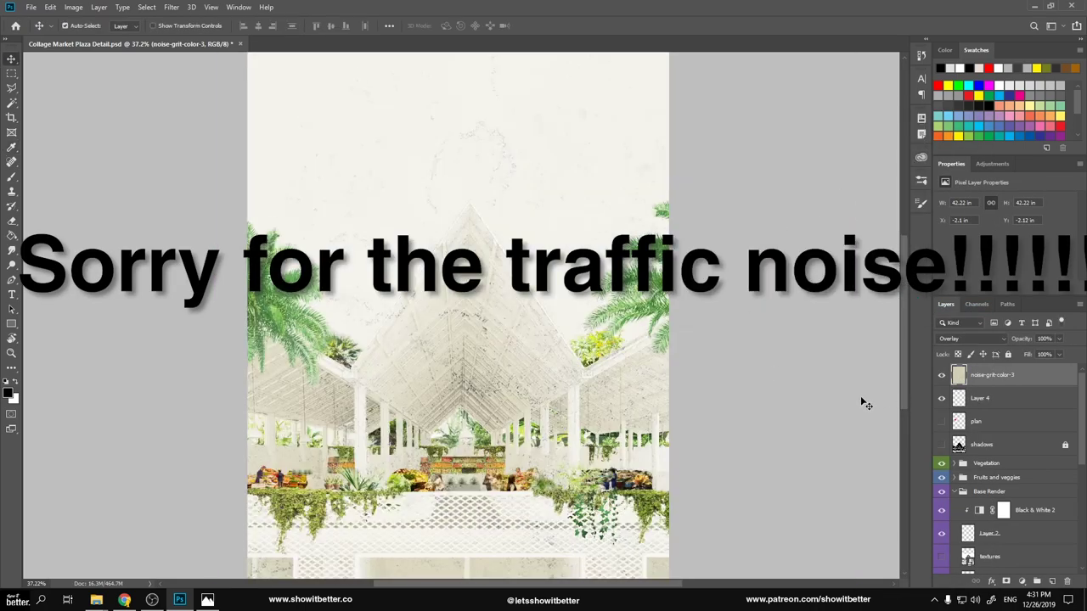
{"action": "left_click", "coordinate": [941, 375]}
{"action": "scroll", "coordinate": [784, 347], "scroll_direction": "up", "scroll_amount": 5}
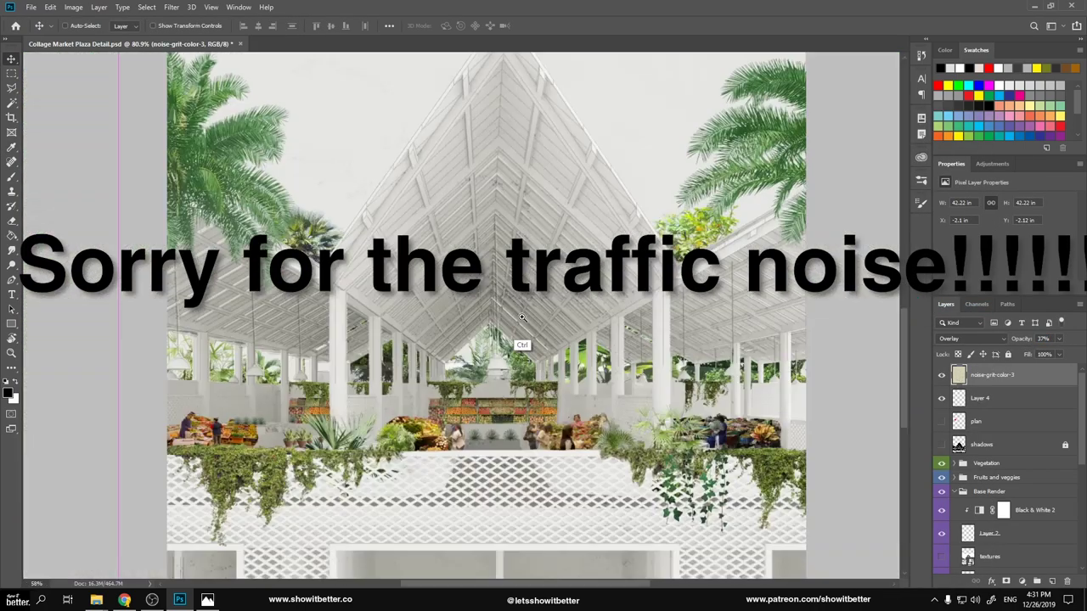
Place Grain-Texture-02 from the PNG grain folder and move it below the Base Render group.
{"action": "key", "text": "alt+Tab"}
{"action": "key", "text": "alt+Up"}
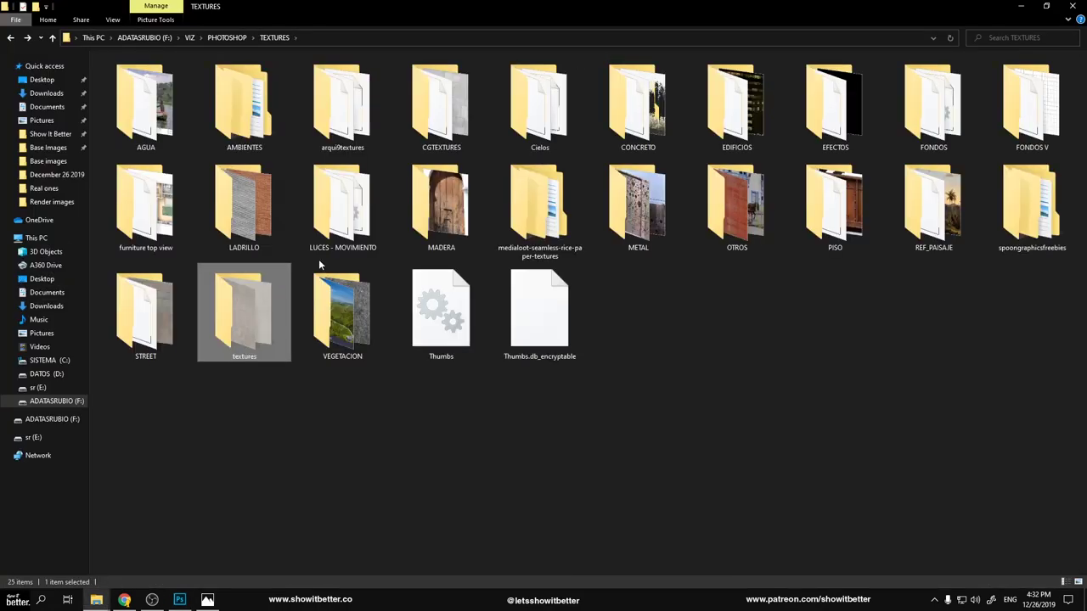
{"action": "double_click", "coordinate": [1031, 231]}
{"action": "double_click", "coordinate": [170, 73]}
{"action": "double_click", "coordinate": [241, 85]}
{"action": "left_click_drag", "start_coordinate": [201, 130], "coordinate": [544, 306]}
{"action": "scroll", "coordinate": [601, 387], "scroll_direction": "down", "scroll_amount": 5}
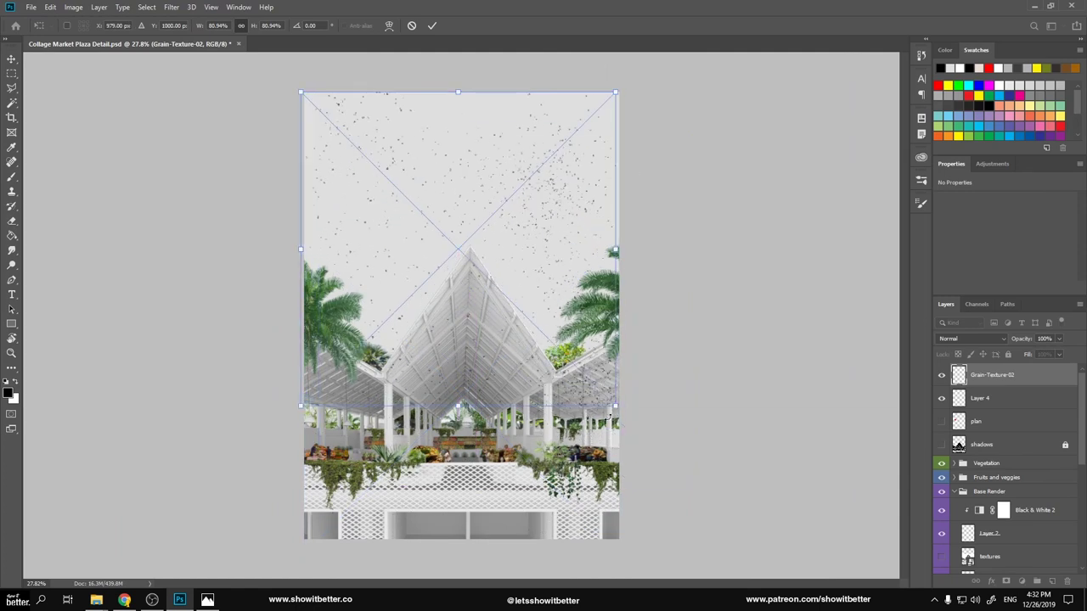
{"action": "key", "text": "Return"}
{"action": "left_click_drag", "start_coordinate": [992, 375], "coordinate": [992, 522]}
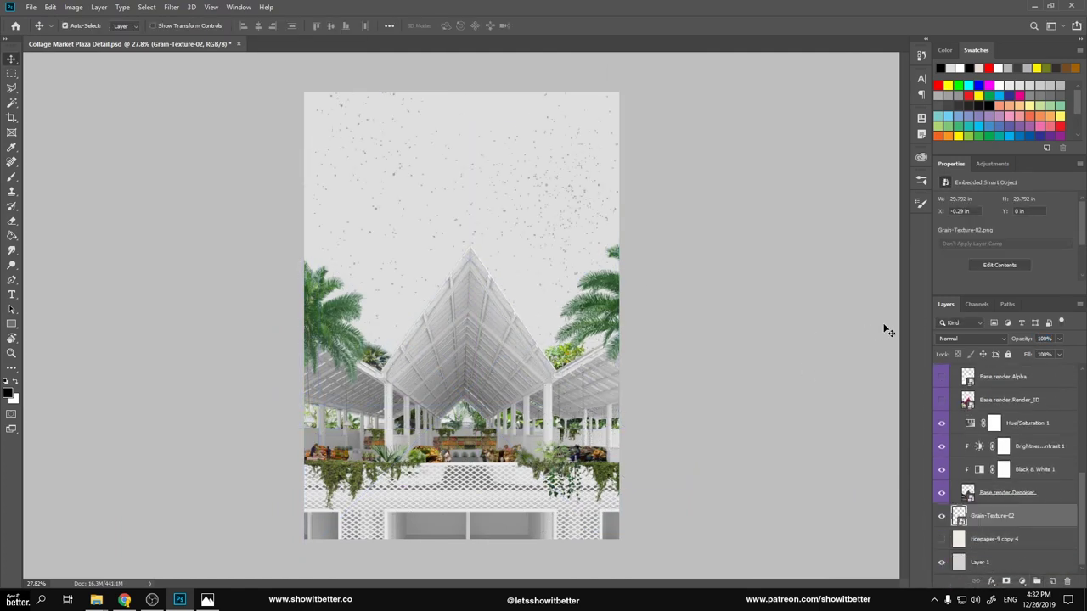
Apply a vertical Motion Blur at 90°, distance 197, to Grain-Texture-02.
{"action": "left_click", "coordinate": [171, 7]}
{"action": "mouse_move", "coordinate": [243, 136]}
{"action": "left_click", "coordinate": [340, 212]}
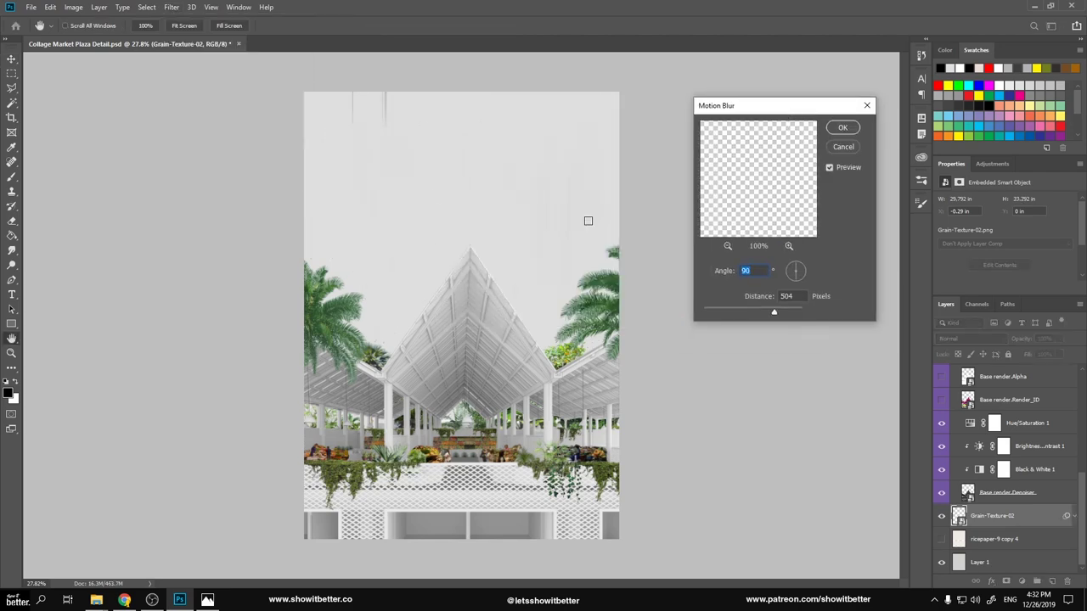
{"action": "left_click", "coordinate": [842, 129]}
Add a new empty Layer 5 above Layer 4.
{"action": "key", "text": "v"}
{"action": "scroll", "coordinate": [611, 323], "scroll_direction": "up", "scroll_amount": 3}
{"action": "scroll", "coordinate": [645, 412], "scroll_direction": "down", "scroll_amount": 3}
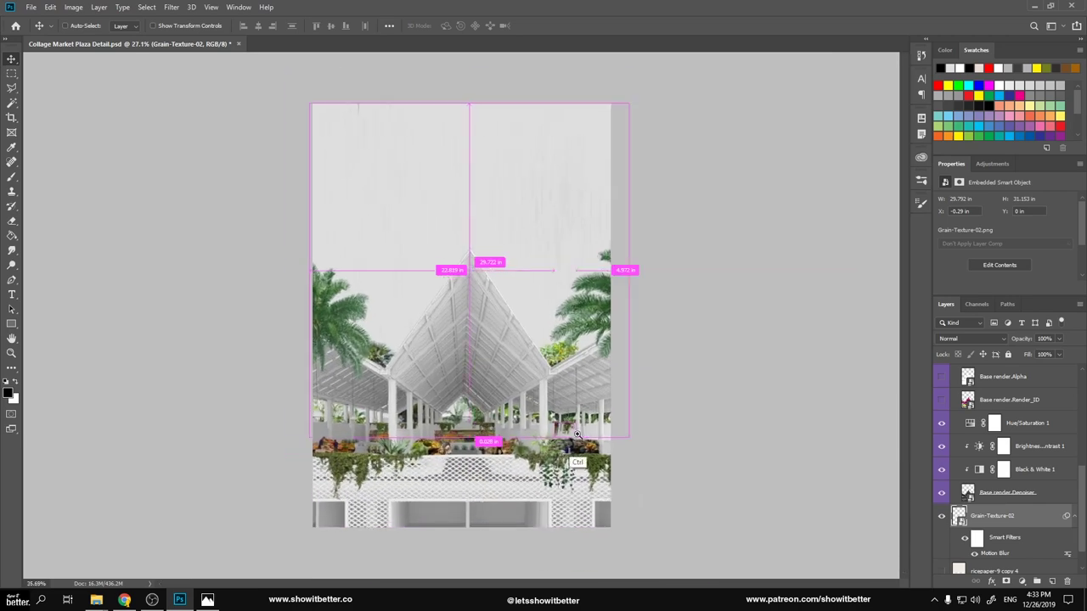
{"action": "scroll", "coordinate": [1002, 476], "scroll_direction": "up", "scroll_amount": 5}
{"action": "left_click", "coordinate": [986, 377]}
{"action": "left_click", "coordinate": [1037, 581]}
Paint an orange sun circle in the upper sky on Layer 5.
{"action": "key", "text": "b"}
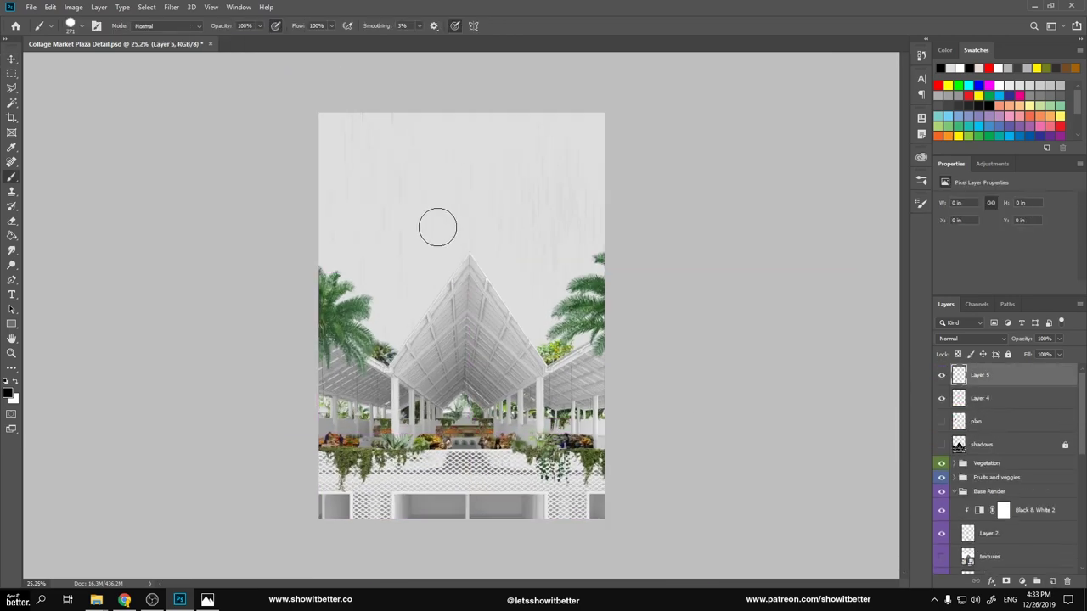
{"action": "right_click", "coordinate": [435, 204]}
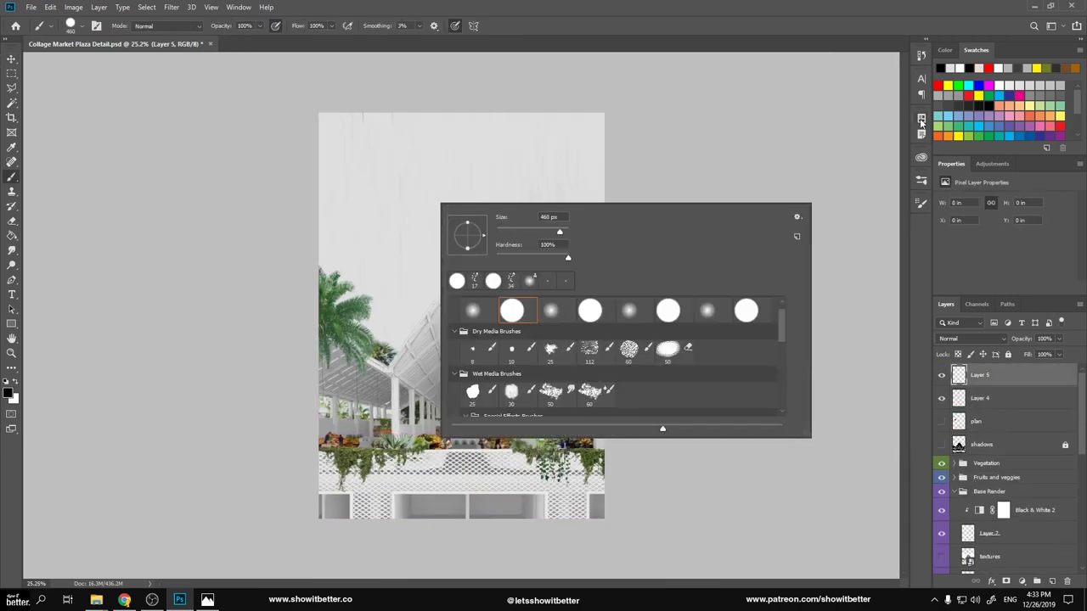
{"action": "left_click", "coordinate": [949, 129]}
{"action": "left_click", "coordinate": [386, 175]}
{"action": "key", "text": "ctrl+z"}
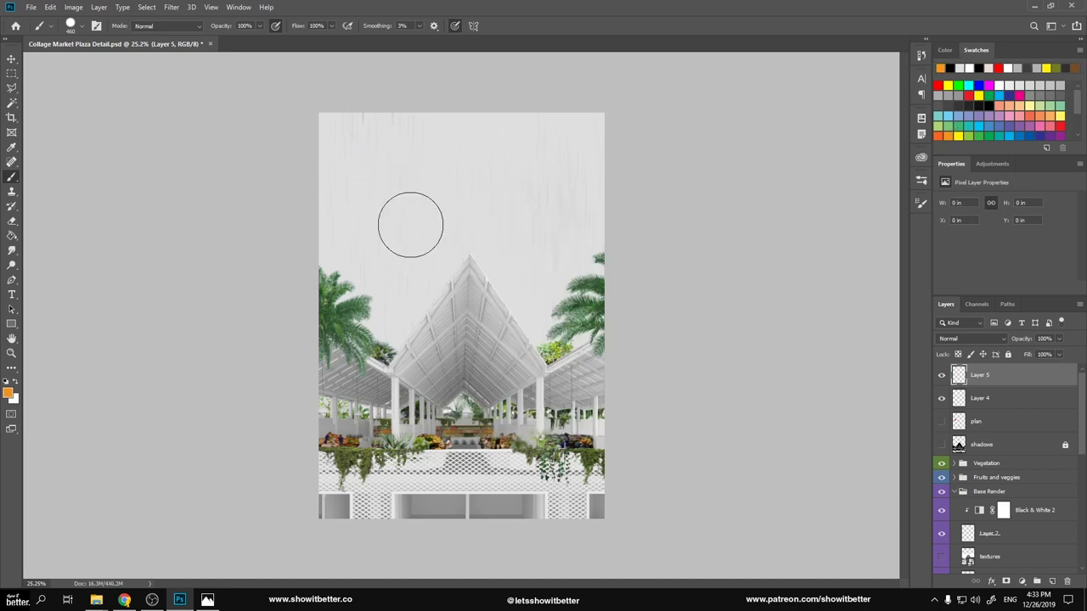
{"action": "left_click", "coordinate": [400, 201]}
{"action": "scroll", "coordinate": [466, 403], "scroll_direction": "up", "scroll_amount": 2}
{"action": "scroll", "coordinate": [417, 236], "scroll_direction": "down", "scroll_amount": 3}
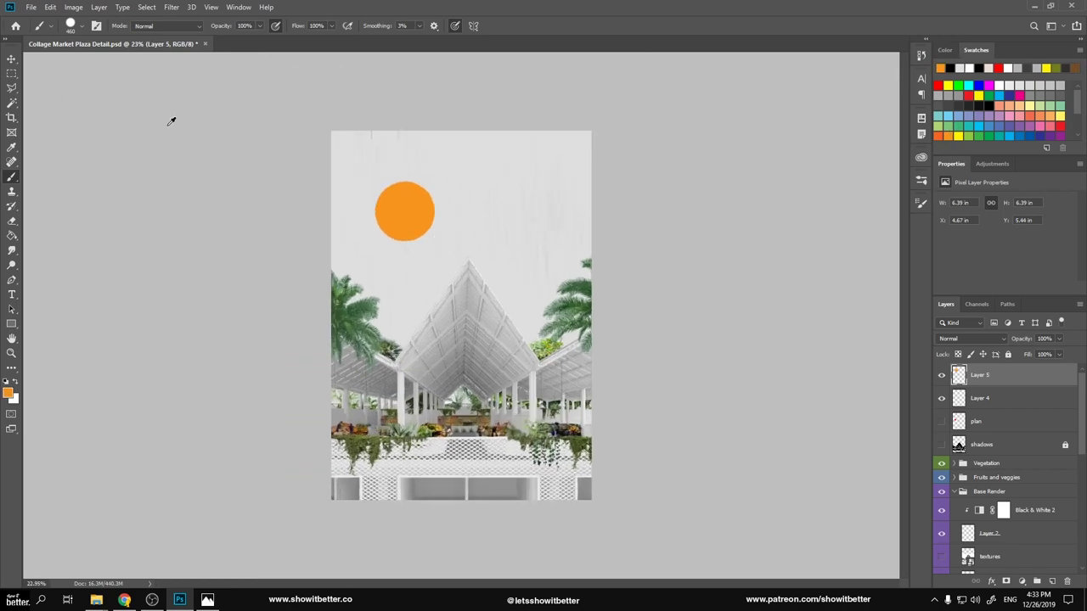
Leave Layer 5's blend mode unchanged and set the canvas backdrop to the default dark grey.
{"action": "key", "text": "v"}
{"action": "scroll", "coordinate": [468, 415], "scroll_direction": "down", "scroll_amount": 2}
{"action": "scroll", "coordinate": [508, 361], "scroll_direction": "up", "scroll_amount": 3}
{"action": "left_click", "coordinate": [971, 338]}
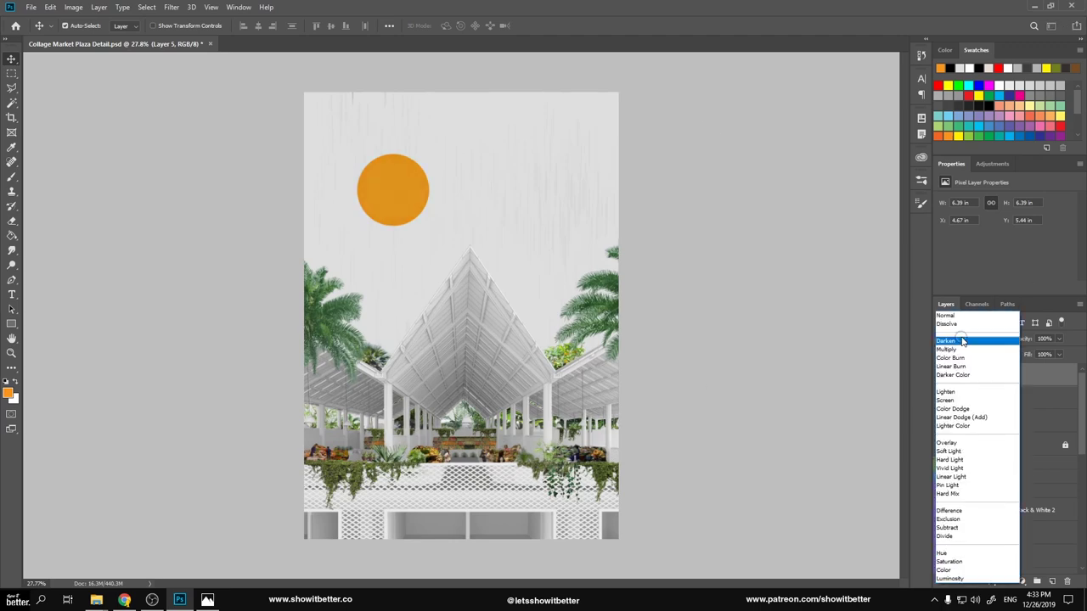
{"action": "left_click", "coordinate": [660, 376]}
{"action": "scroll", "coordinate": [660, 376], "scroll_direction": "down", "scroll_amount": 5}
{"action": "right_click", "coordinate": [578, 374]}
{"action": "left_click", "coordinate": [608, 396]}
{"action": "scroll", "coordinate": [608, 396], "scroll_direction": "up", "scroll_amount": 4}
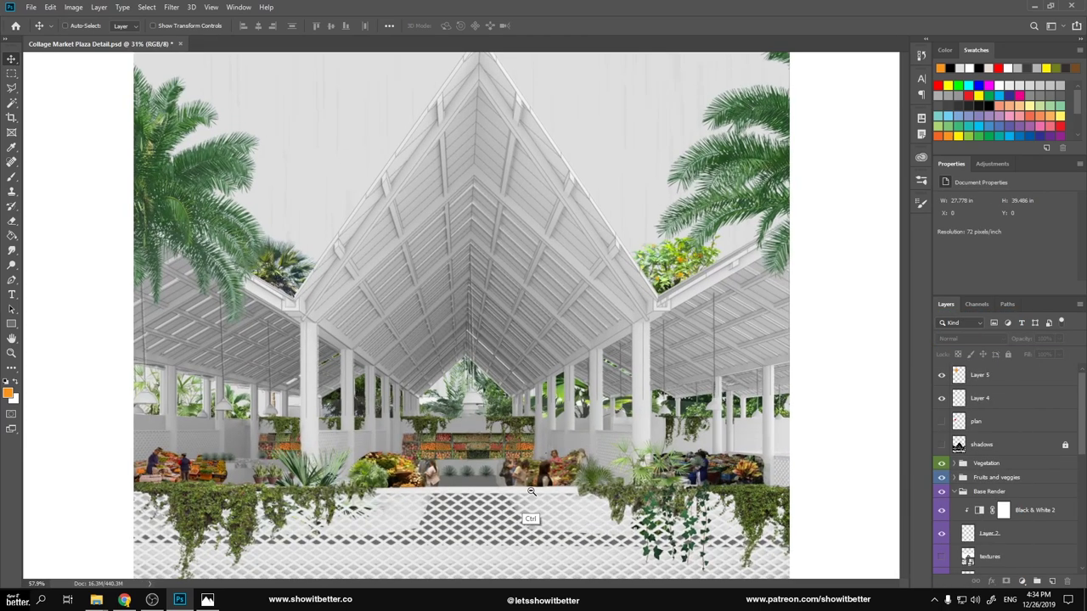
{"action": "scroll", "coordinate": [587, 405], "scroll_direction": "down", "scroll_amount": 3}
{"action": "right_click", "coordinate": [621, 401]}
{"action": "left_click", "coordinate": [638, 406]}
{"action": "scroll", "coordinate": [635, 409], "scroll_direction": "up", "scroll_amount": 1}
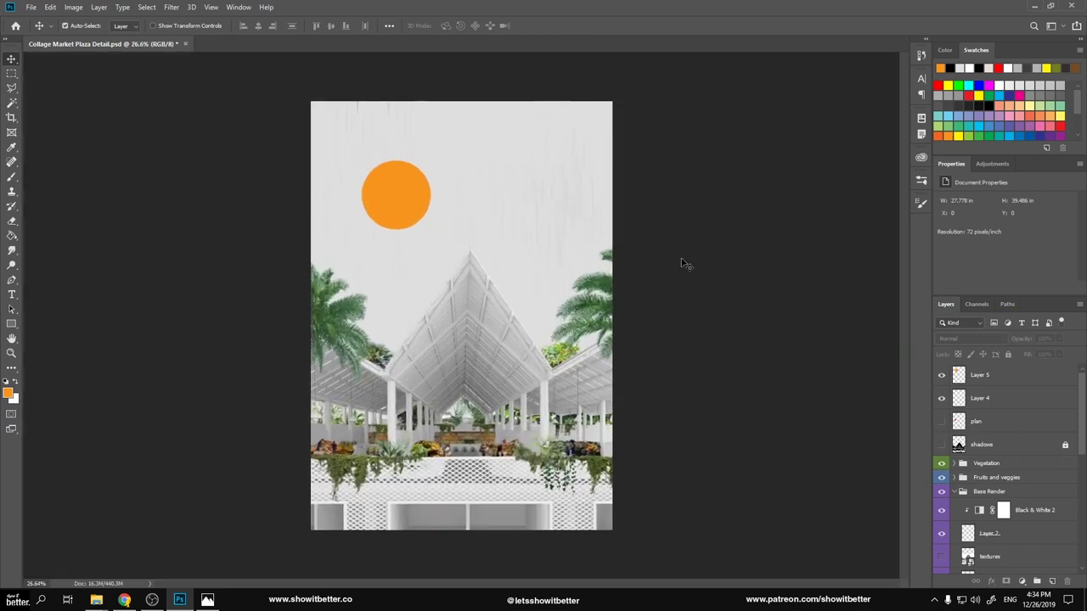
Add Brightness/Contrast and Hue/Saturation adjustment layers above the plan layer.
{"action": "left_click", "coordinate": [1003, 423]}
{"action": "left_click", "coordinate": [992, 163]}
{"action": "left_click", "coordinate": [963, 188]}
{"action": "left_click_drag", "start_coordinate": [1002, 228], "coordinate": [1017, 228]}
{"action": "left_click", "coordinate": [993, 164]}
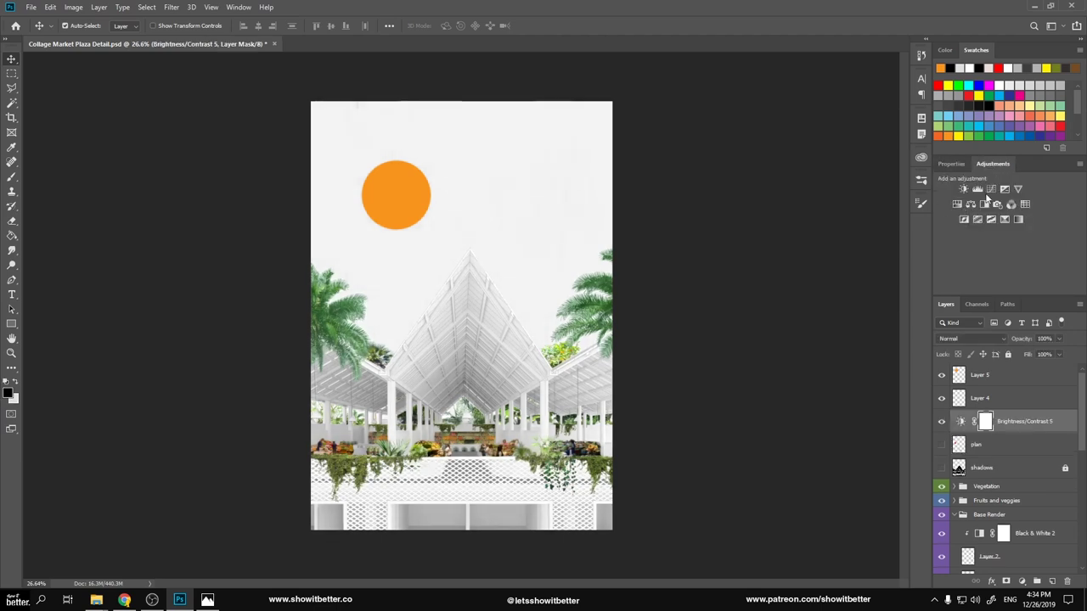
{"action": "left_click", "coordinate": [957, 204]}
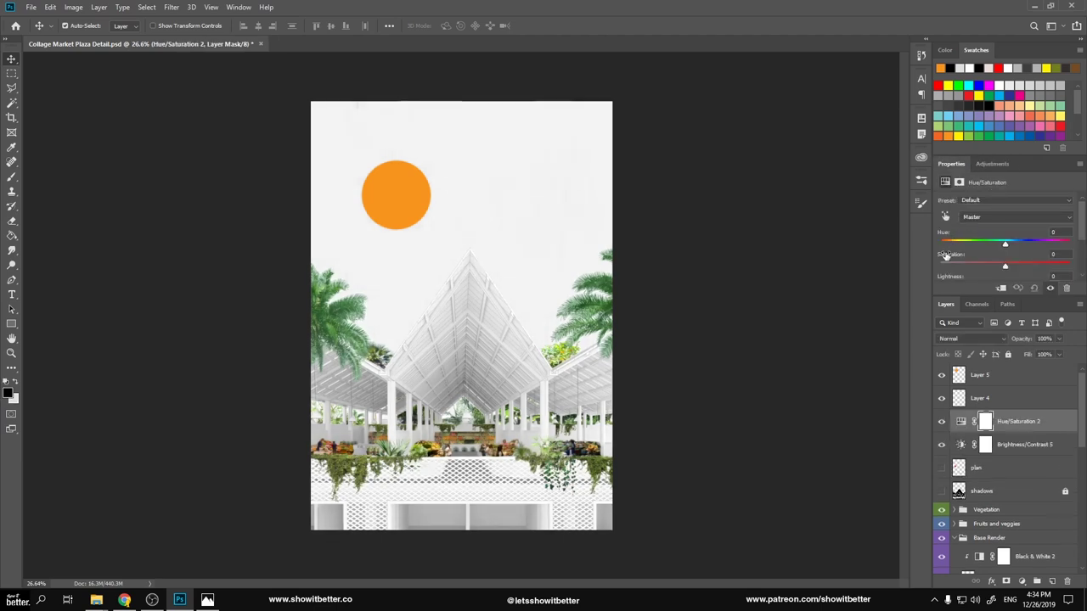
Set Brightness/Contrast 5 to brightness −11 with raised contrast.
{"action": "left_click", "coordinate": [1006, 444]}
{"action": "left_click_drag", "start_coordinate": [1010, 256], "coordinate": [1016, 255]}
{"action": "left_click_drag", "start_coordinate": [1017, 233], "coordinate": [1000, 233]}
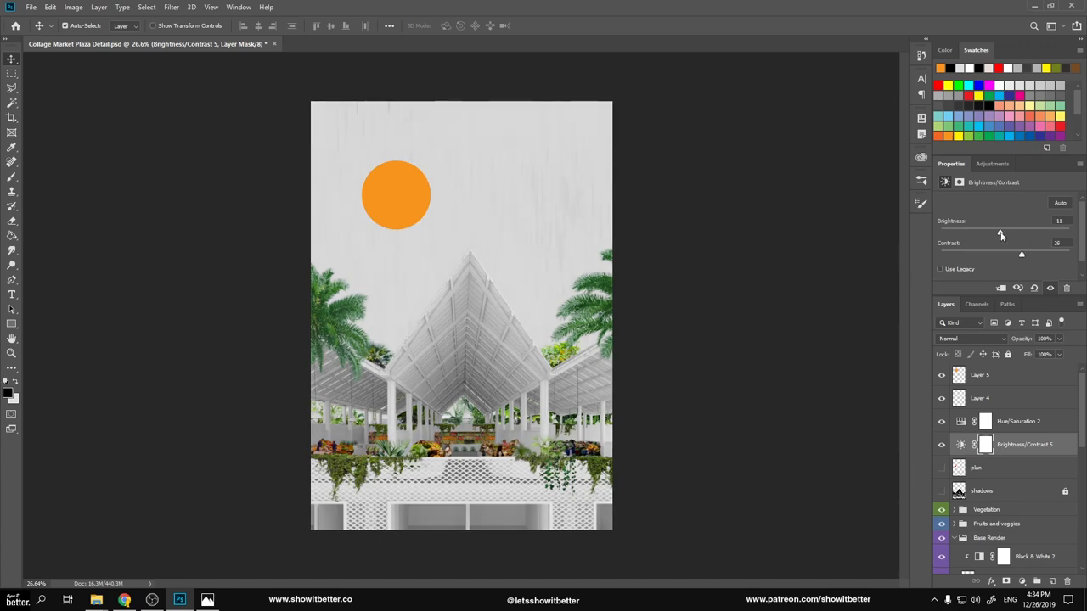
{"action": "key", "text": "ctrl+minus"}
{"action": "key", "text": "ctrl+plus"}
Sample the sun's orange as the foreground colour and select Layer 5.
{"action": "left_click", "coordinate": [993, 164]}
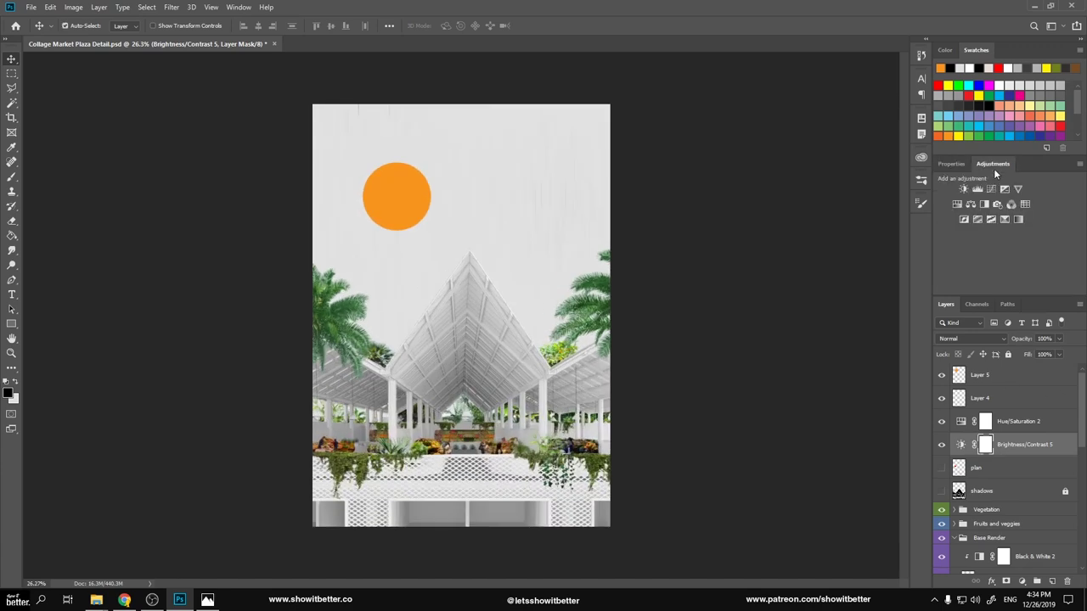
{"action": "key", "text": "ctrl+plus"}
{"action": "key", "text": "ctrl+minus"}
{"action": "left_click", "coordinate": [1019, 374]}
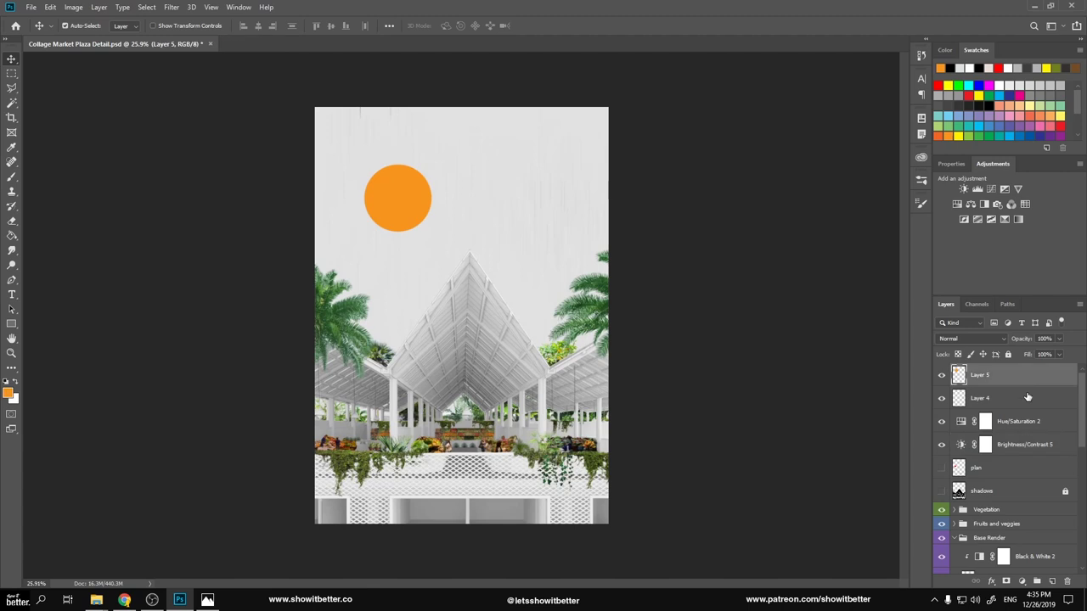
On new Layer 6, paint a white vertical stripe with a 32 px brush.
{"action": "left_click", "coordinate": [1051, 581]}
{"action": "key", "text": "b"}
{"action": "right_click", "coordinate": [448, 374]}
{"action": "mouse_move", "coordinate": [794, 454]}
{"action": "left_mouse_down"}
{"action": "mouse_move", "coordinate": [789, 554]}
{"action": "mouse_move", "coordinate": [794, 459]}
{"action": "left_mouse_up"}
{"action": "left_click", "coordinate": [525, 334]}
{"action": "key", "text": "x"}
{"action": "right_click", "coordinate": [485, 334]}
{"action": "left_click_drag", "start_coordinate": [601, 353], "coordinate": [586, 352]}
{"action": "left_click_drag", "start_coordinate": [456, 312], "coordinate": [466, 291]}
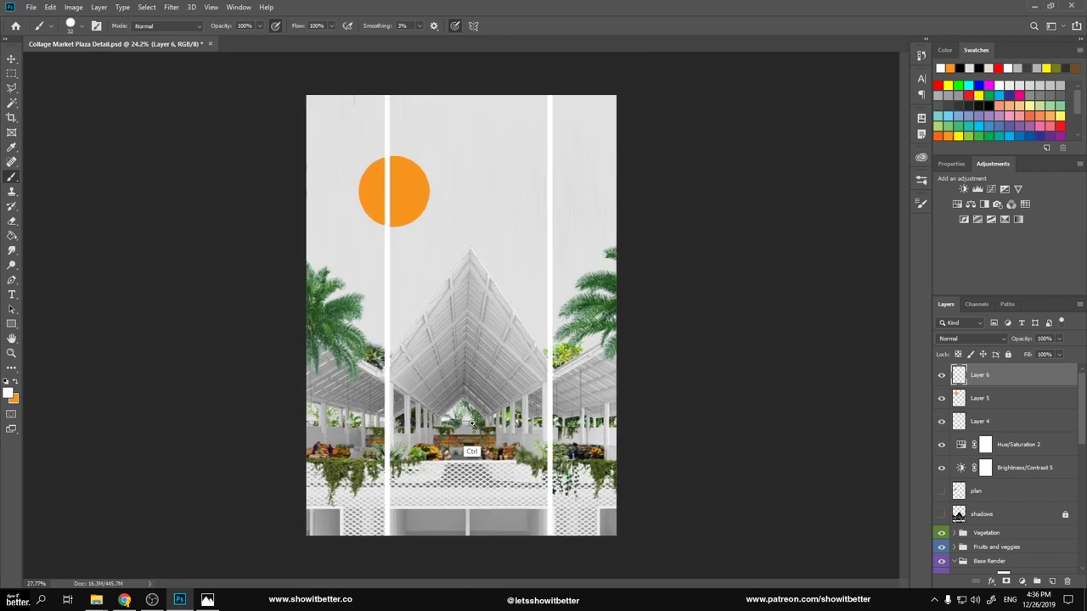
Tint the ricepaper-9 copy 4 sky texture pink with Hue/Saturation.
{"action": "left_click", "coordinate": [12, 59]}
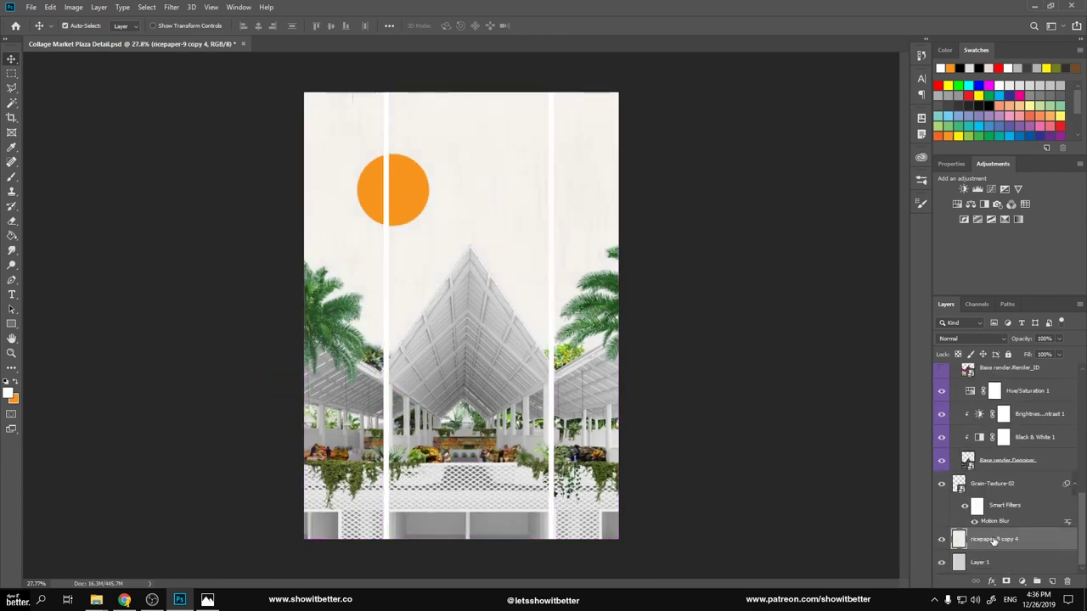
{"action": "key", "text": "ctrl+u"}
{"action": "key", "text": "Return"}
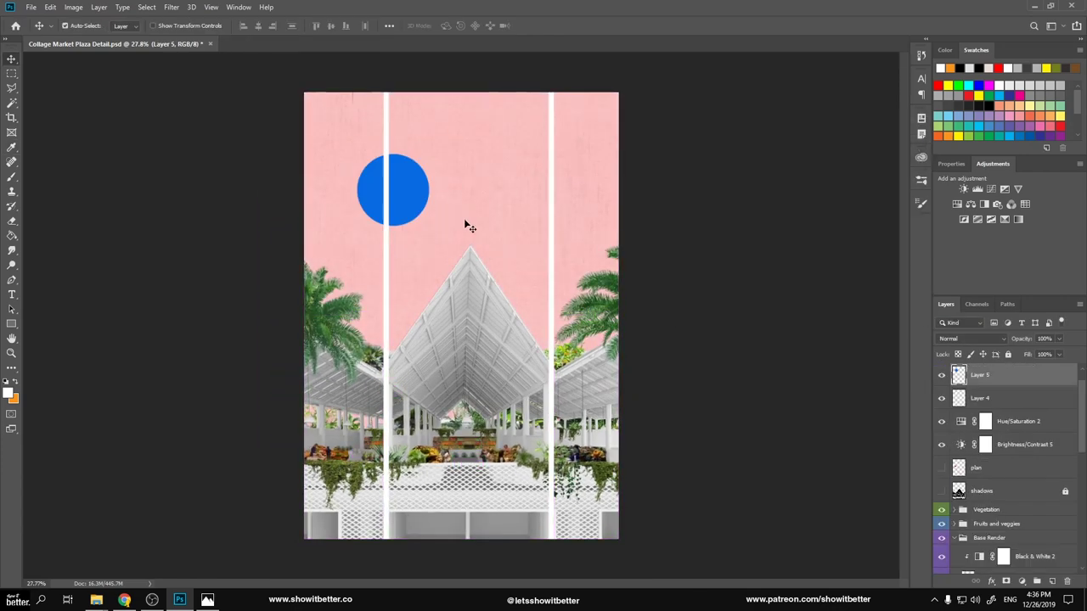
Shift the sun's hue from orange to yellow and darken it to lightness -6.
{"action": "key", "text": "ctrl+u"}
{"action": "left_click_drag", "start_coordinate": [741, 248], "coordinate": [735, 247]}
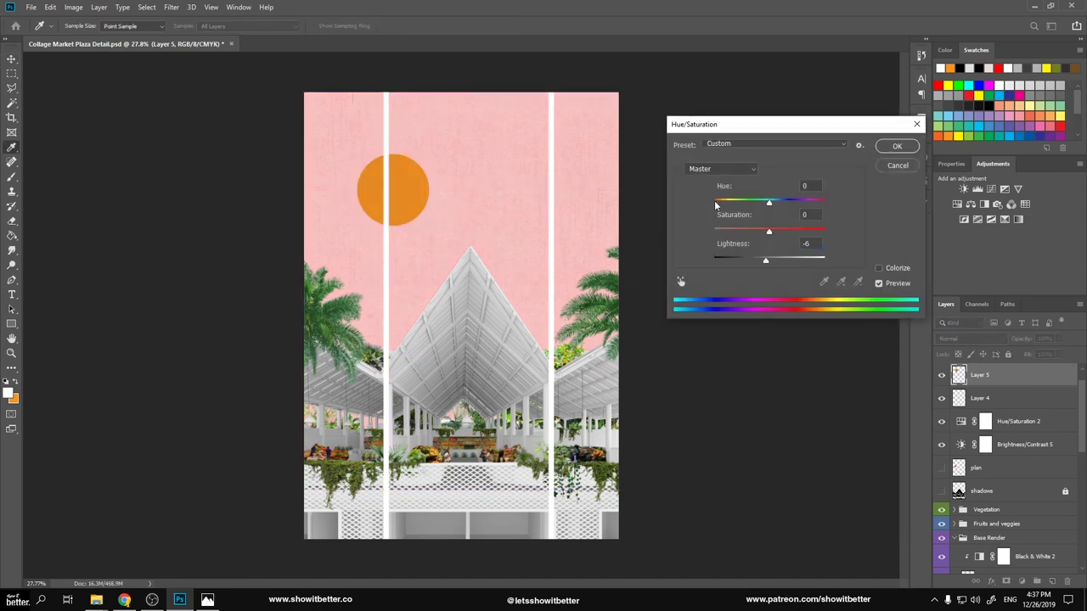
{"action": "left_click_drag", "start_coordinate": [717, 188], "coordinate": [738, 194]}
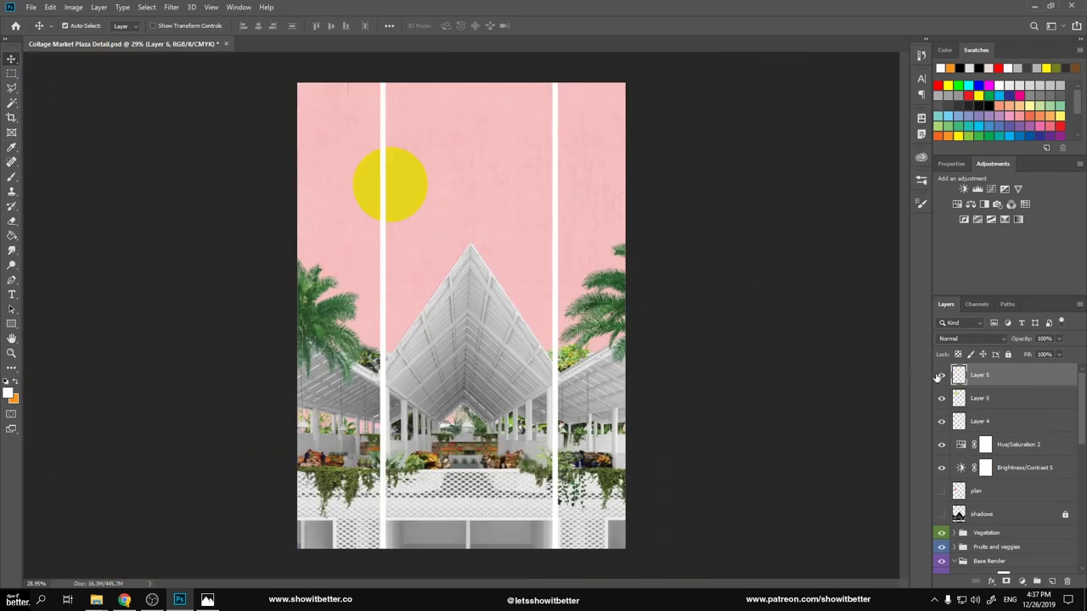
Hide Layer 6's white stripes and bring up the brush presets again.
{"action": "left_click", "coordinate": [940, 376]}
{"action": "scroll", "coordinate": [516, 396], "scroll_direction": "up", "scroll_amount": 5}
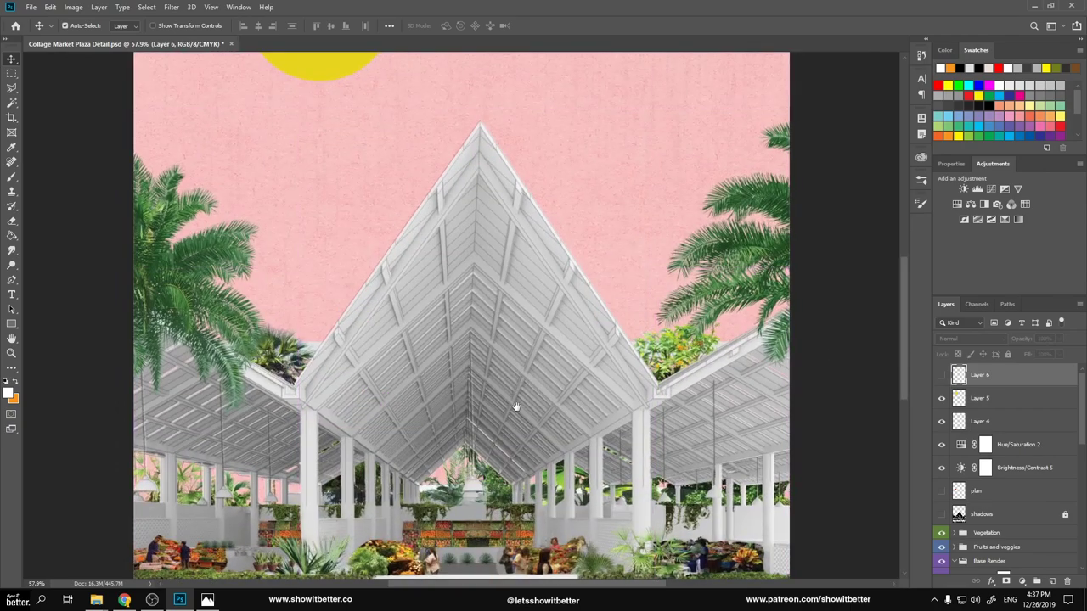
{"action": "scroll", "coordinate": [599, 381], "scroll_direction": "down", "scroll_amount": 5}
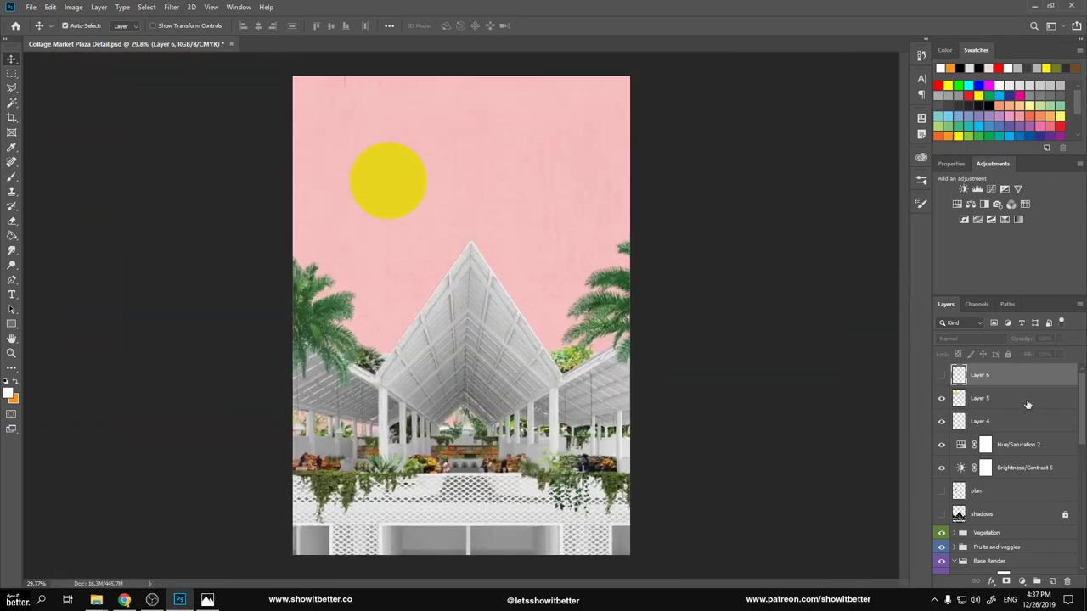
{"action": "key", "text": "b"}
{"action": "right_click", "coordinate": [459, 475]}
{"action": "mouse_move", "coordinate": [795, 465]}
{"action": "left_mouse_down"}
{"action": "mouse_move", "coordinate": [800, 550]}
{"action": "mouse_move", "coordinate": [797, 454]}
{"action": "left_mouse_up"}
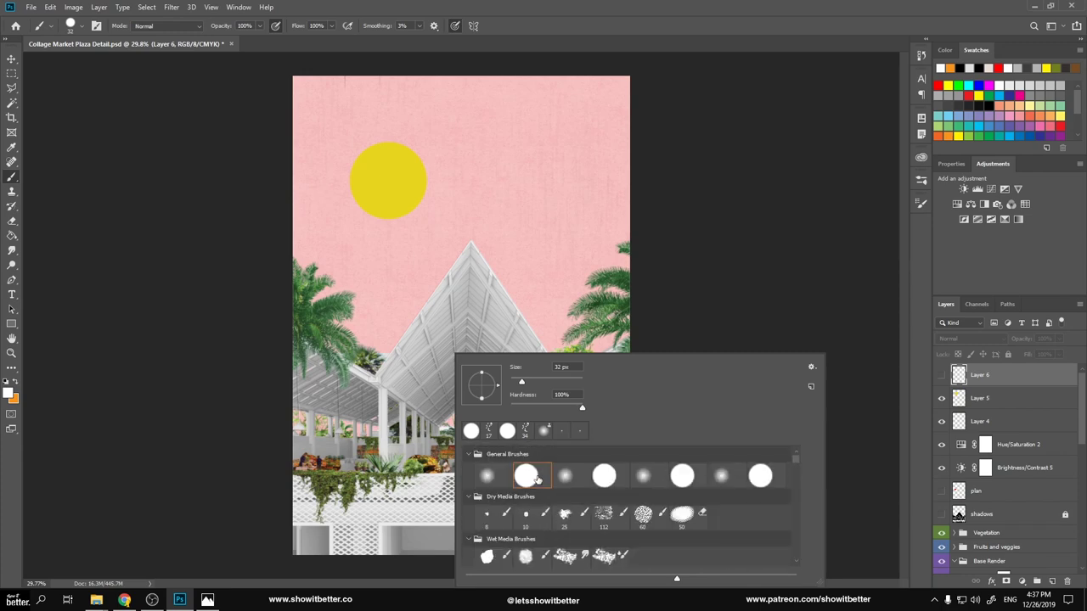
Add a new Layer 7 and set up a thin 3 px hard round brush.
{"action": "left_click", "coordinate": [988, 397]}
{"action": "left_click", "coordinate": [1052, 582]}
{"action": "left_click_drag", "start_coordinate": [523, 259], "coordinate": [593, 230]}
{"action": "key", "text": "ctrl+z"}
{"action": "scroll", "coordinate": [539, 261], "scroll_direction": "up", "scroll_amount": 5}
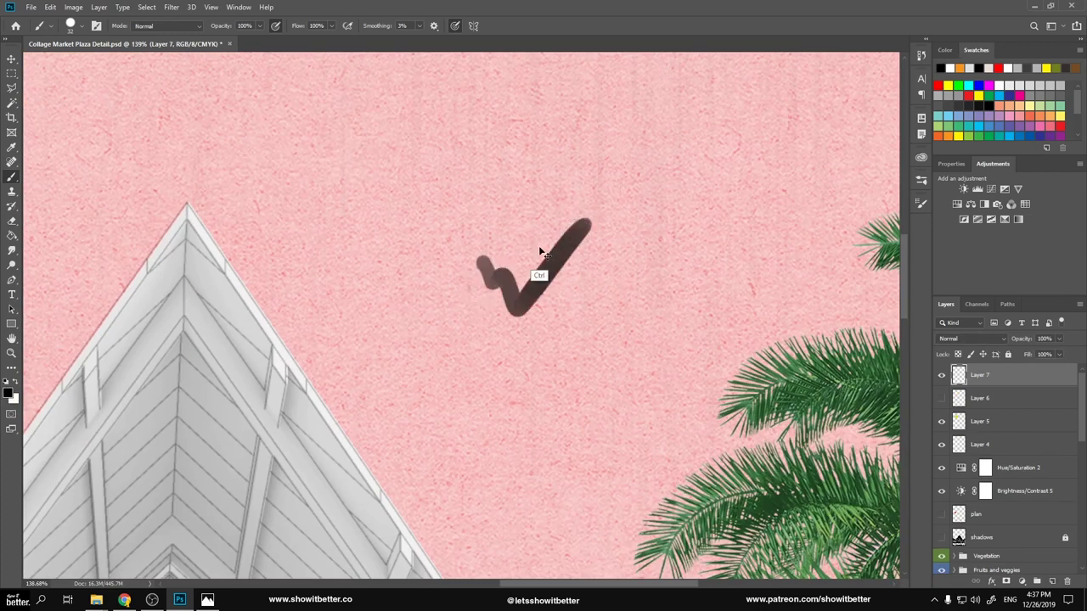
{"action": "right_click", "coordinate": [521, 252]}
{"action": "key", "text": "Return"}
{"action": "right_click", "coordinate": [500, 252]}
{"action": "key", "text": "Return"}
Draw thin dark crossed lines across the pink sky just above the roof peak.
{"action": "left_click_drag", "start_coordinate": [473, 253], "coordinate": [563, 216]}
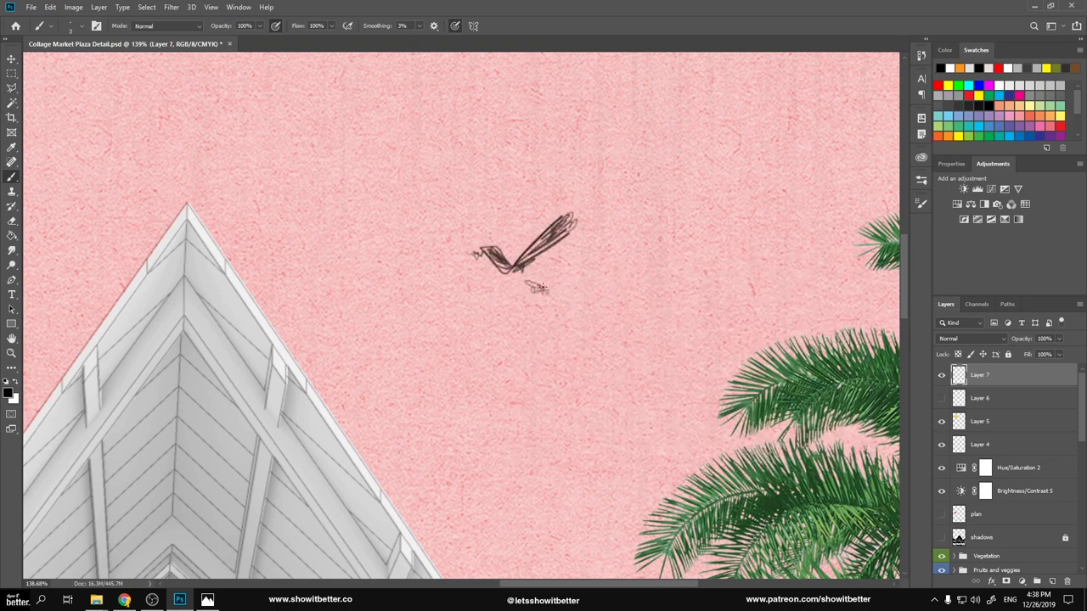
{"action": "scroll", "coordinate": [576, 352], "scroll_direction": "down", "scroll_amount": 5}
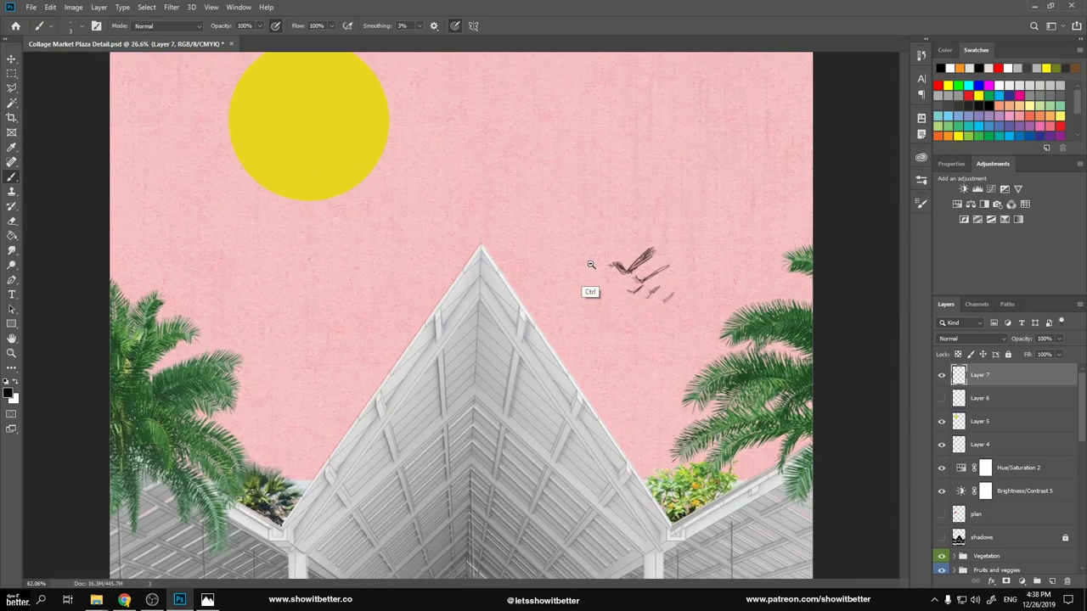
{"action": "key", "text": "ctrl+z"}
{"action": "scroll", "coordinate": [481, 296], "scroll_direction": "up", "scroll_amount": 5}
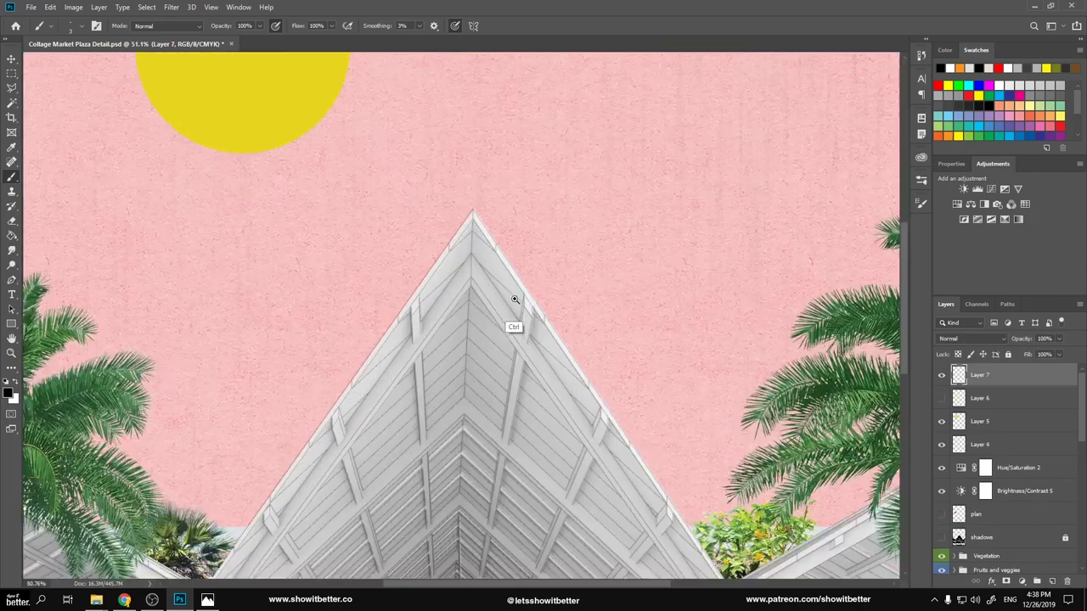
{"action": "left_click_drag", "start_coordinate": [546, 281], "coordinate": [821, 311]}
{"action": "scroll", "coordinate": [716, 111], "scroll_direction": "up", "scroll_amount": 1}
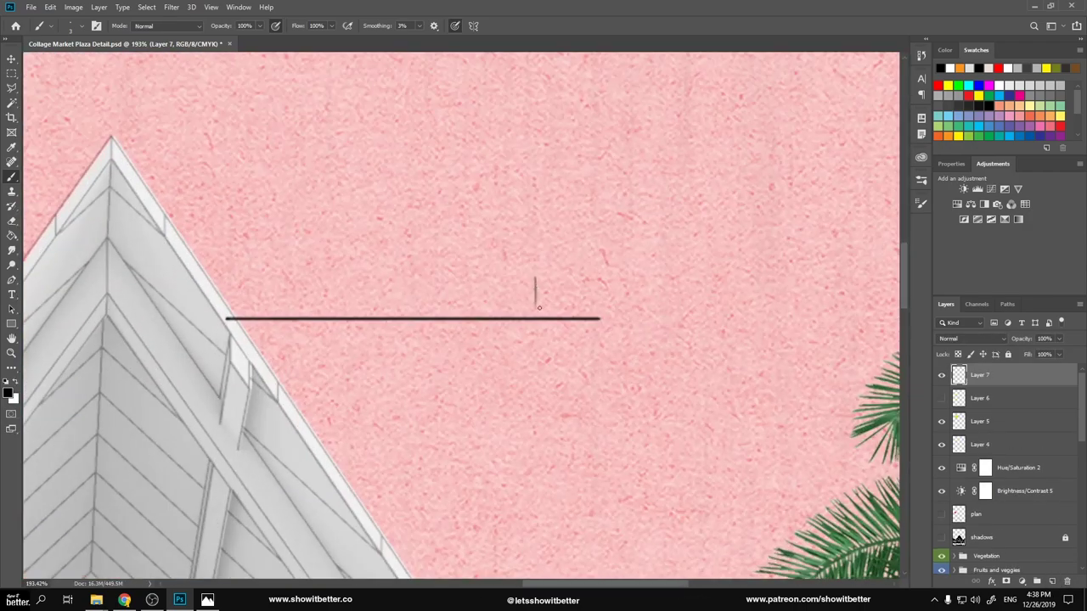
{"action": "key", "text": "ctrl+0"}
{"action": "scroll", "coordinate": [589, 376], "scroll_direction": "down", "scroll_amount": 2}
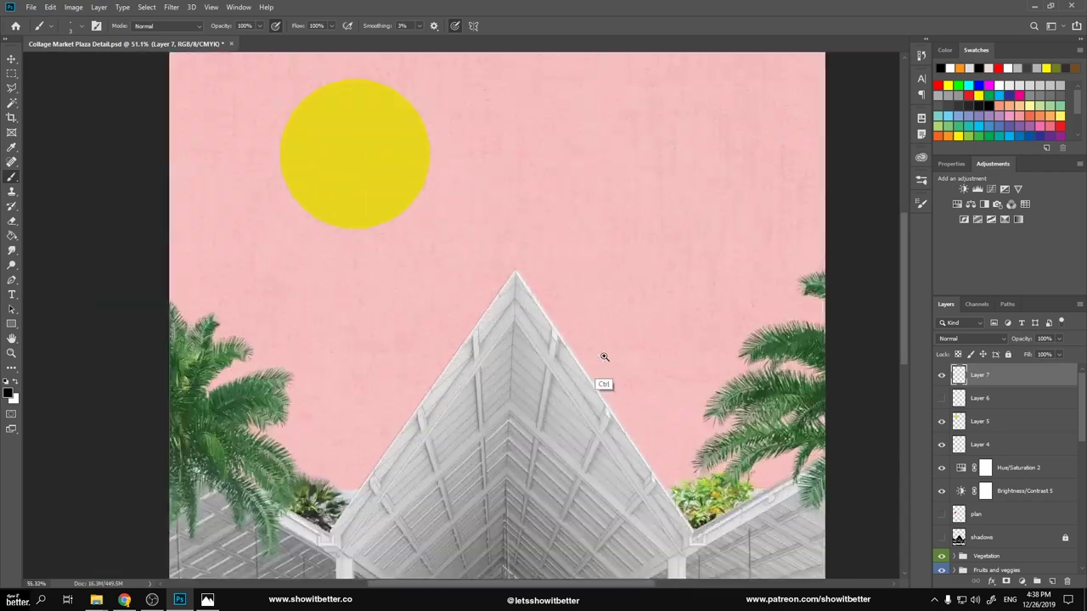
{"action": "scroll", "coordinate": [565, 364], "scroll_direction": "up", "scroll_amount": 1}
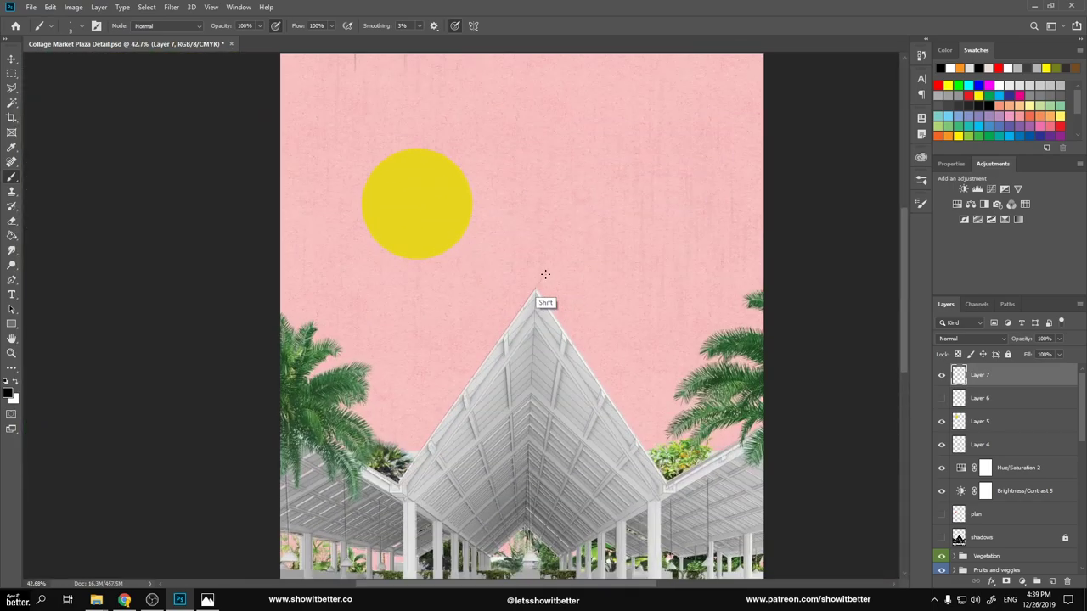
{"action": "scroll", "coordinate": [539, 295], "scroll_direction": "up", "scroll_amount": 7}
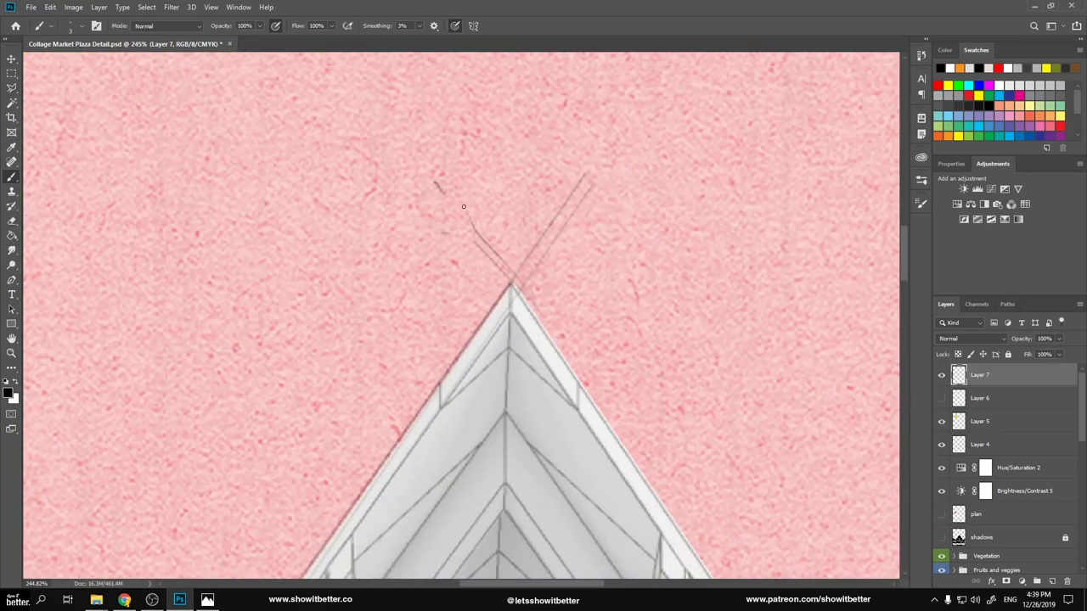
{"action": "key", "text": "ctrl+0"}
{"action": "scroll", "coordinate": [497, 451], "scroll_direction": "up", "scroll_amount": 4}
{"action": "scroll", "coordinate": [505, 306], "scroll_direction": "up", "scroll_amount": 2}
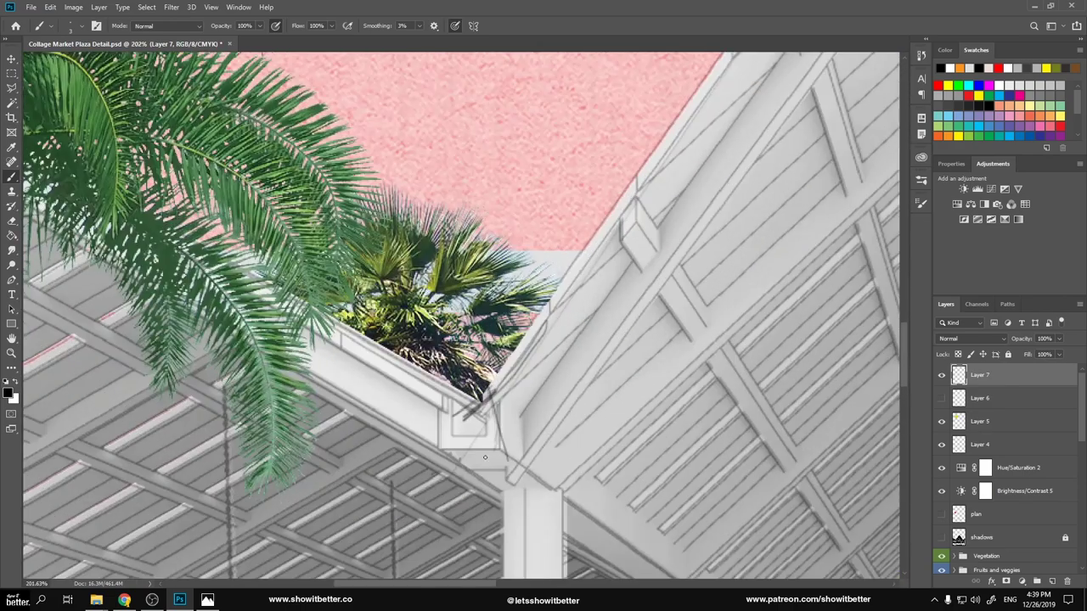
{"action": "key", "text": "ctrl+0"}
{"action": "scroll", "coordinate": [592, 299], "scroll_direction": "up", "scroll_amount": 7}
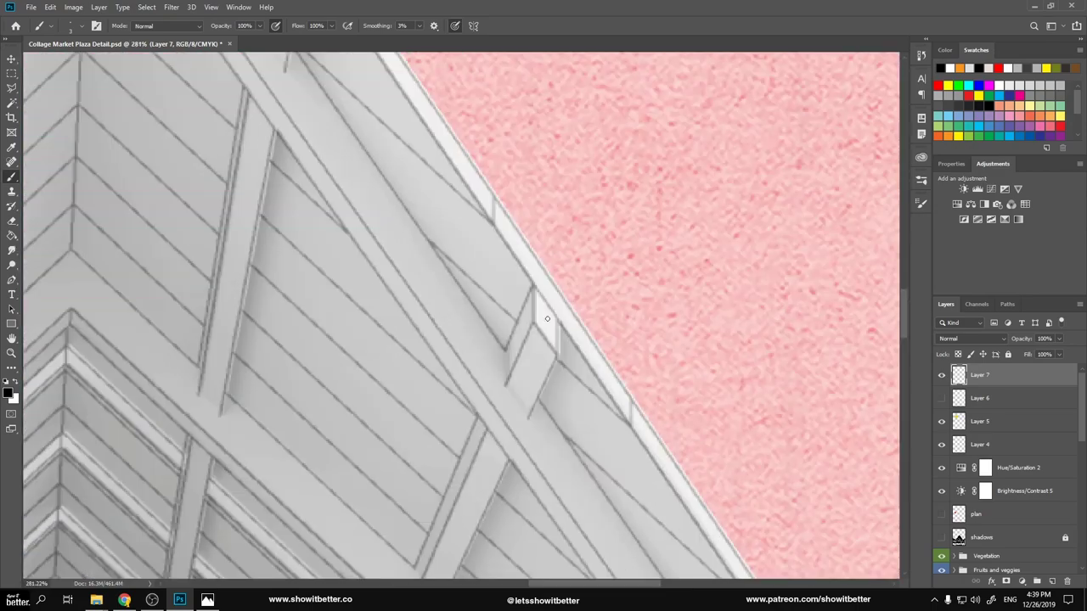
Switch to a soft round brush at 10% opacity.
{"action": "right_click", "coordinate": [681, 296]}
{"action": "double_click", "coordinate": [744, 414]}
{"action": "key", "text": "1"}
{"action": "key", "text": "ctrl+0"}
{"action": "scroll", "coordinate": [498, 225], "scroll_direction": "up", "scroll_amount": 5}
{"action": "scroll", "coordinate": [514, 272], "scroll_direction": "down", "scroll_amount": 6}
{"action": "scroll", "coordinate": [449, 449], "scroll_direction": "up", "scroll_amount": 4}
{"action": "scroll", "coordinate": [464, 473], "scroll_direction": "down", "scroll_amount": 1}
{"action": "scroll", "coordinate": [465, 473], "scroll_direction": "down", "scroll_amount": 5}
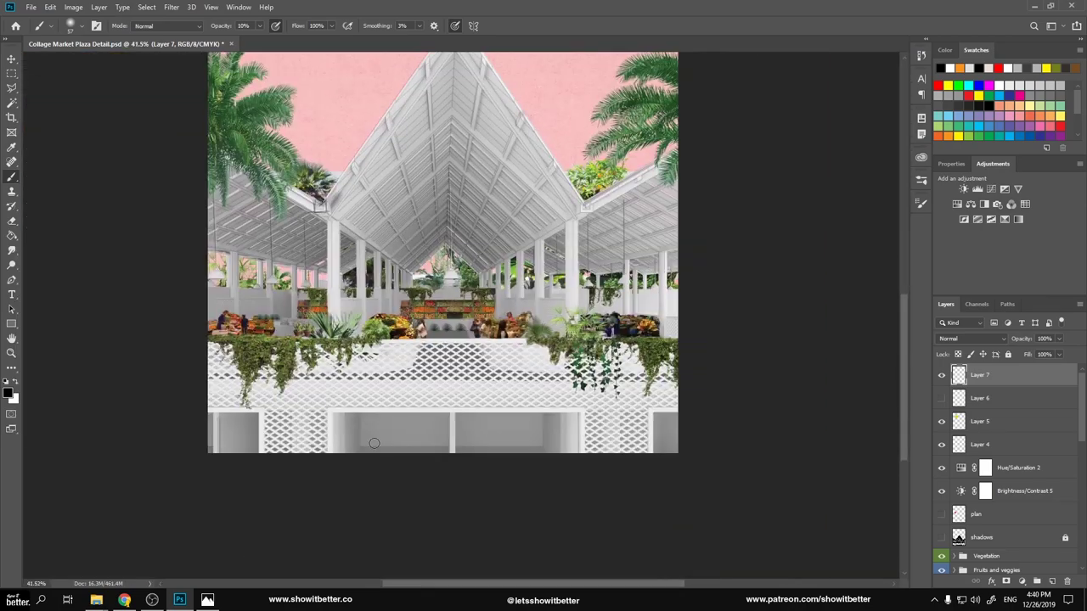
{"action": "scroll", "coordinate": [460, 201], "scroll_direction": "up", "scroll_amount": 2}
Boost the sun's saturation to +100 for a vivid yellow.
{"action": "left_click", "coordinate": [459, 200], "text": "ctrl"}
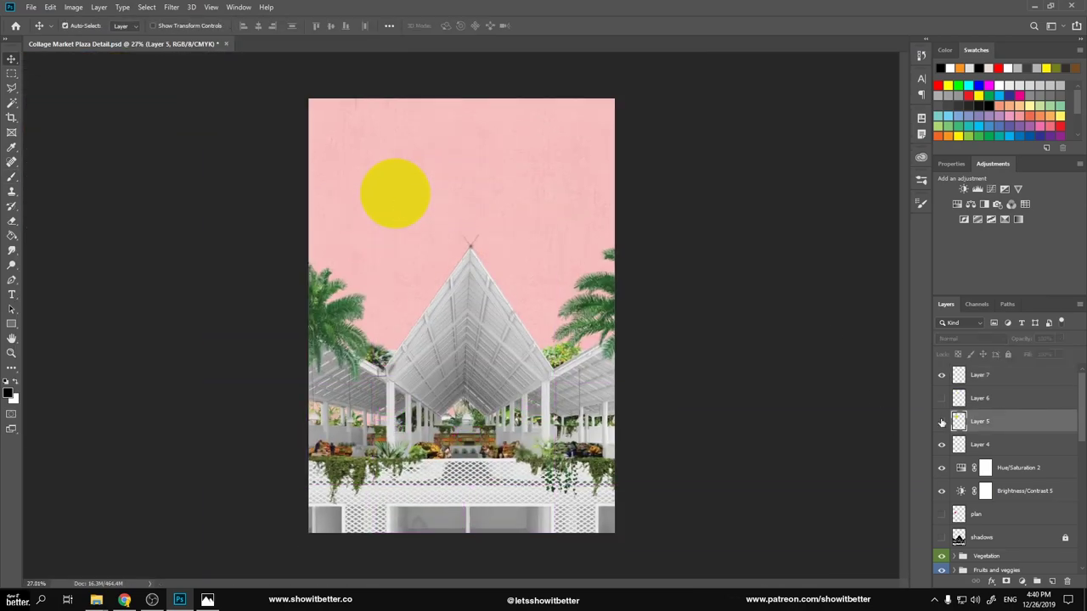
{"action": "key", "text": "ctrl+u"}
{"action": "left_click_drag", "start_coordinate": [746, 219], "coordinate": [854, 194]}
{"action": "key", "text": "Return"}
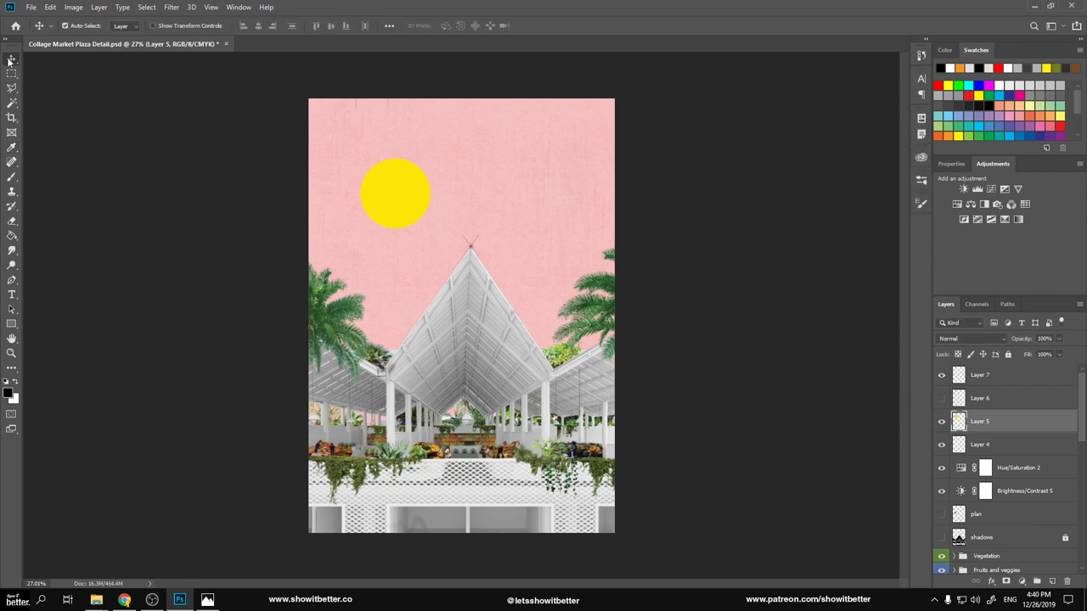
{"action": "scroll", "coordinate": [461, 238], "scroll_direction": "up", "scroll_amount": 2}
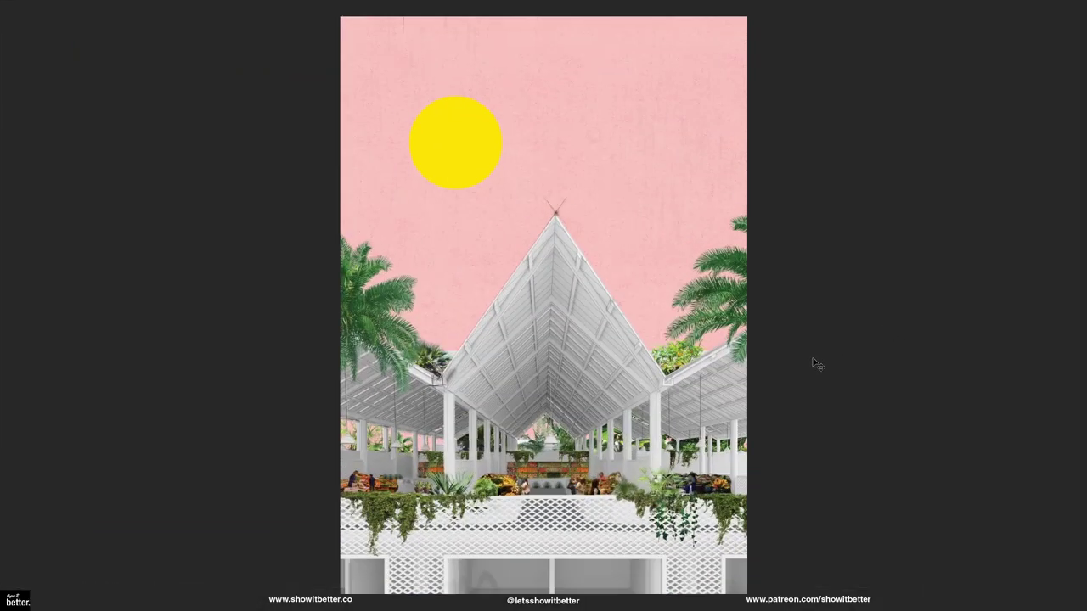
{"action": "mouse_move", "coordinate": [1086, 504]}
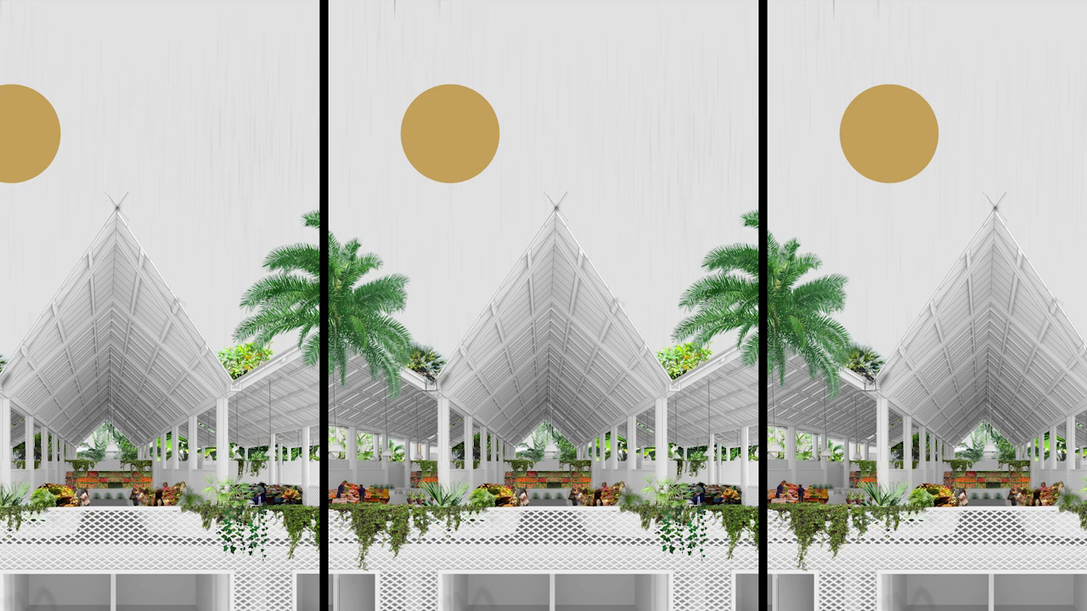